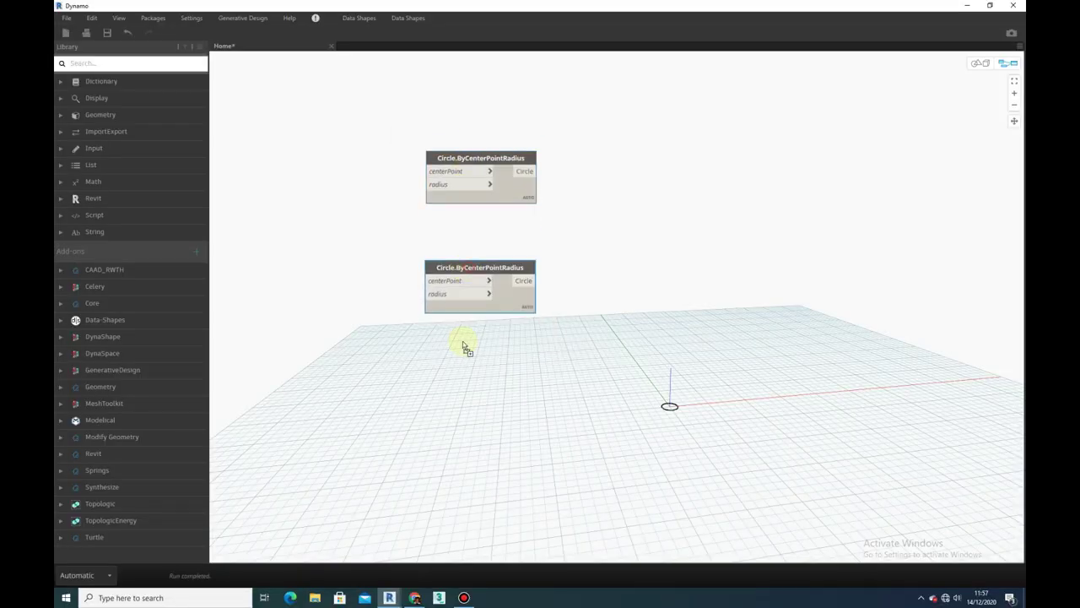
- Paste a third Circle.ByCenterPointRadius node onto the canvas
key(ctrl+v)
scroll(414, 192, up, 2)
scroll(362, 192, up, 2)
- Add an Integer Slider driving the top circle's radius
scroll(380, 188, up, 2)
right_click(390, 184)
text(integer slider)
key(Return)
drag(505, 237, 686, 248)
scroll(486, 132, down, 2)
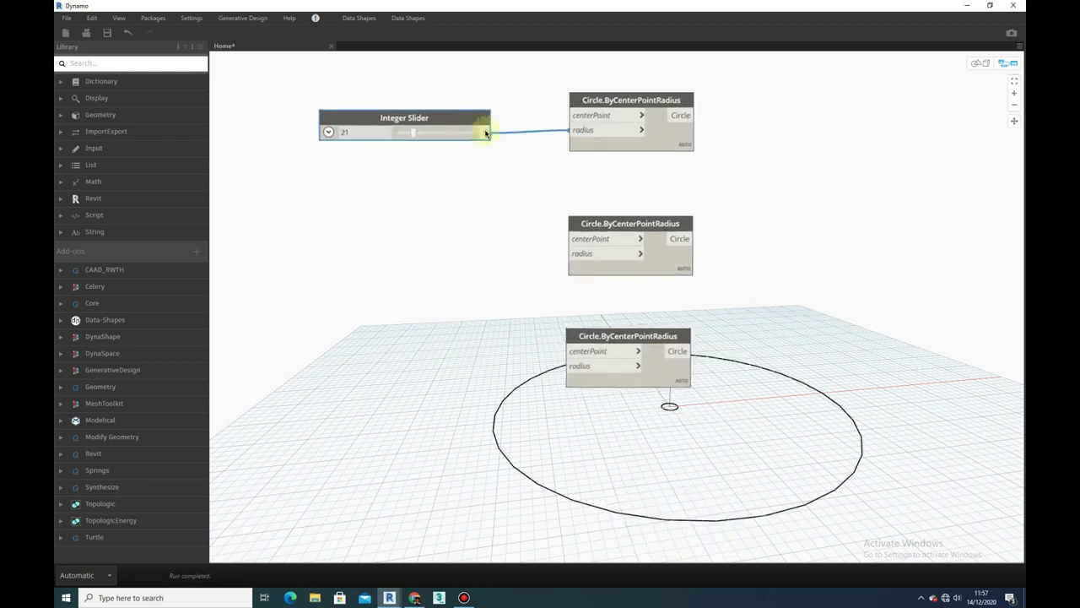
- Duplicate the slider and feed its computed value into the second circle's radius
key(ctrl+v)
scroll(447, 217, down, 2)
scroll(446, 225, down, 1)
drag(572, 371, 558, 217)
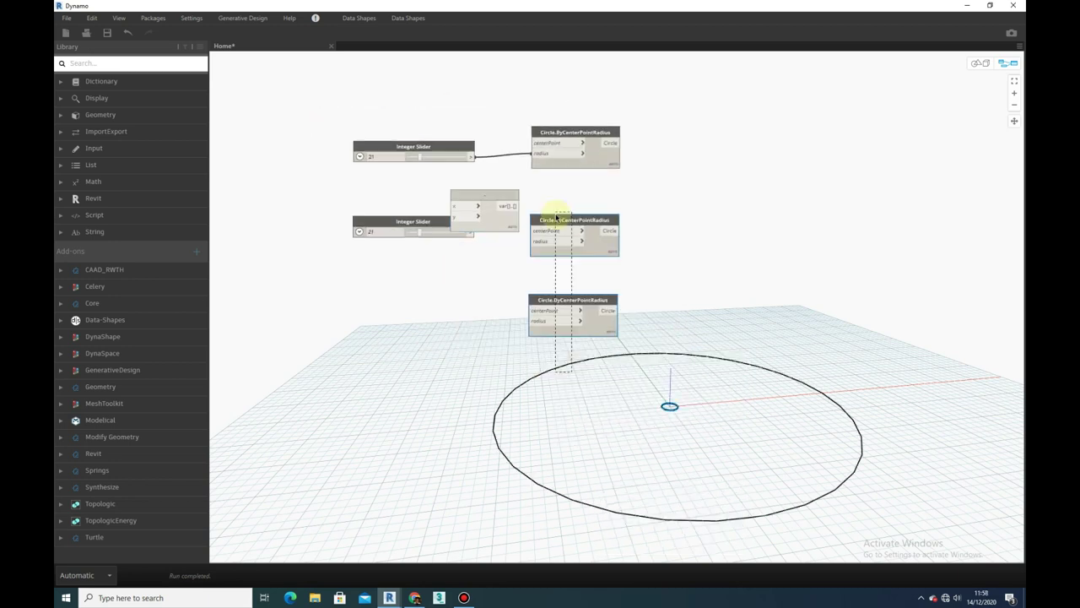
scroll(421, 149, up, 2)
drag(420, 149, 344, 149)
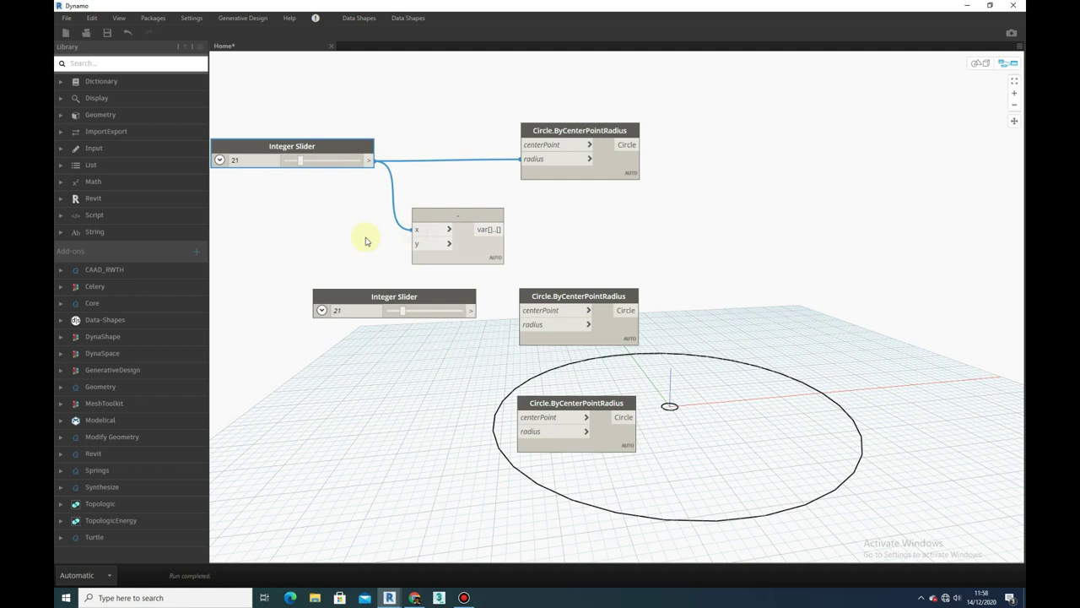
scroll(372, 229, down, 2)
drag(502, 228, 588, 324)
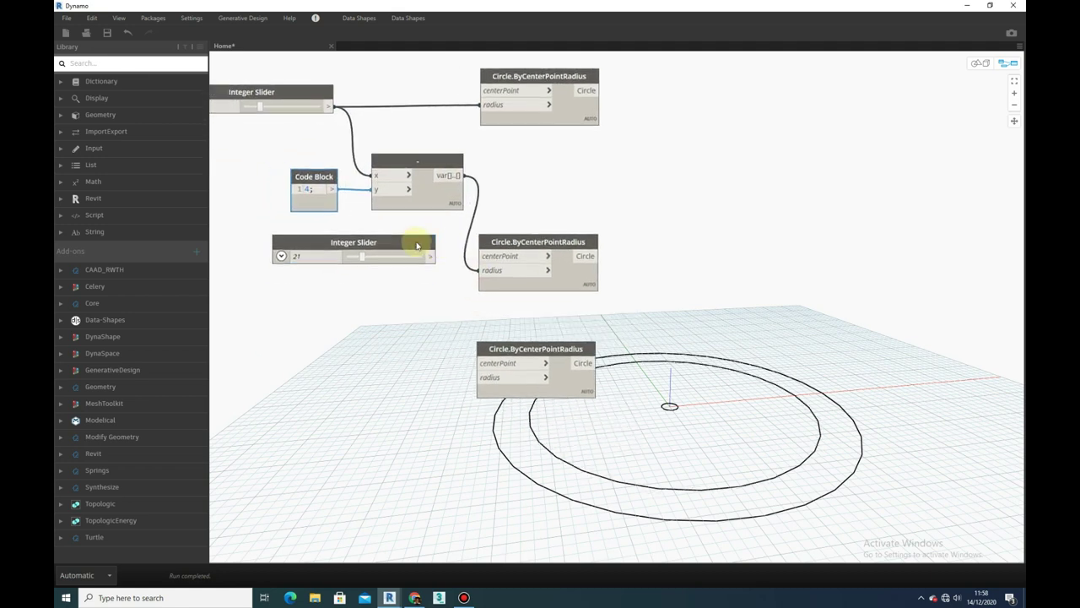
scroll(446, 244, up, 1)
middle_drag(465, 270, 481, 281)
- Add a Point.ByCoordinates node as the middle circle's raised centre
drag(473, 304, 473, 376)
double_click(475, 277)
key(Return)
drag(566, 287, 682, 284)
scroll(682, 285, up, 1)
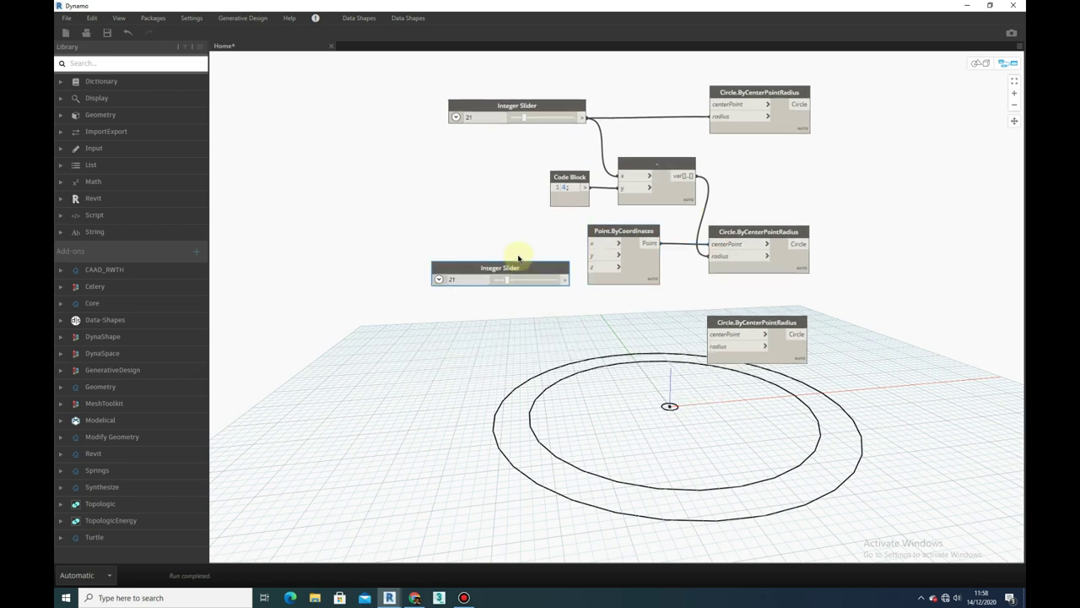
drag(506, 268, 502, 289)
- Add a multiply node to triple the z-height slider value of 3
right_click(515, 356)
click(557, 371)
mouse_move(480, 411)
middle_down()
mouse_move(391, 361)
mouse_move(362, 299)
middle_up()
- Copy Point.ByCoordinates and wire the copy as the lower circle's centre
click(446, 176)
key(ctrl+c)
key(ctrl+v)
middle_drag(452, 247, 507, 257)
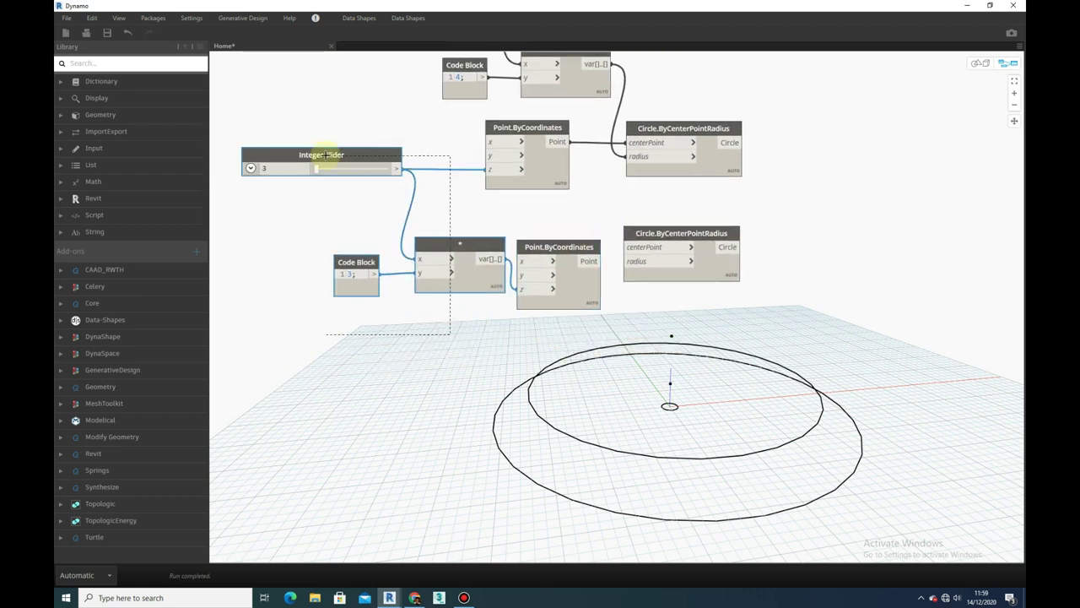
drag(287, 164, 265, 188)
drag(522, 248, 499, 249)
middle_drag(498, 249, 437, 269)
drag(515, 278, 646, 284)
click(426, 154)
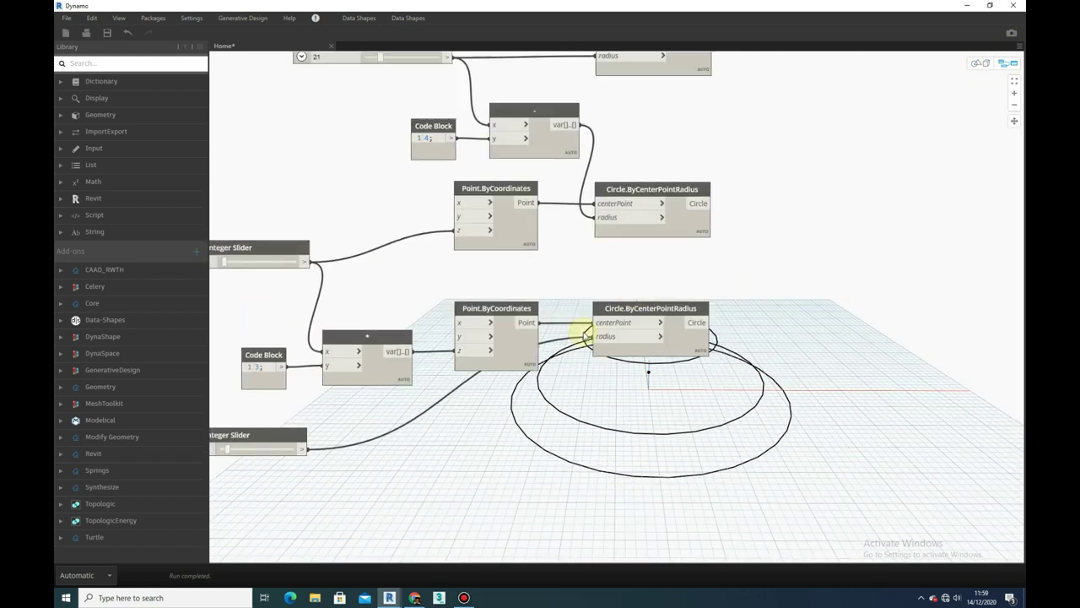
right_click(555, 197)
- Add Curve.PointAtParameter fed by the base circle
text(pointat)
click(612, 240)
drag(465, 207, 564, 211)
middle_drag(427, 120, 456, 266)
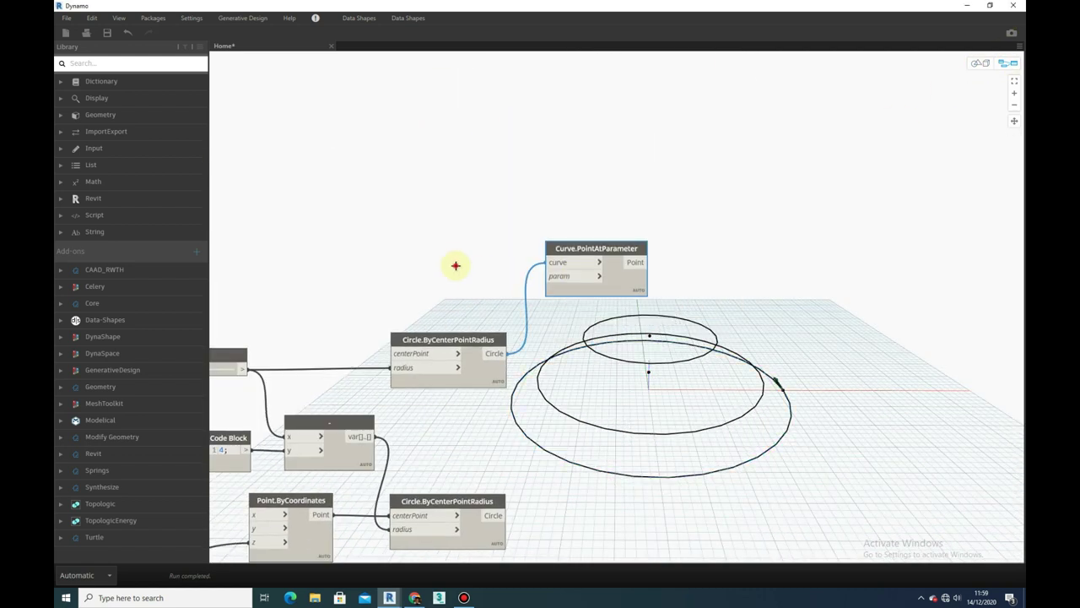
middle_drag(342, 255, 422, 234)
- Add an Integer Slider driving a 0..1..#n Code Block into the param input
right_click(422, 234)
text(integer)
key(Return)
drag(589, 252, 629, 255)
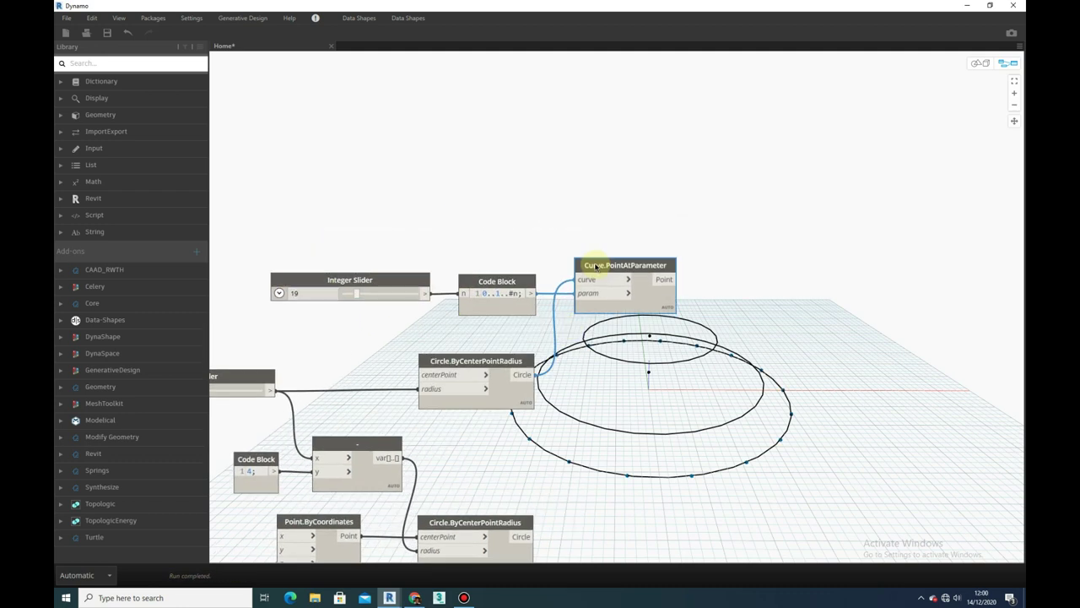
middle_drag(629, 255, 508, 220)
- Add a Circle.CenterPoint node taking the base circle
click(157, 62)
text(circle)
key(Down)
key(Down)
key(Down)
key(Return)
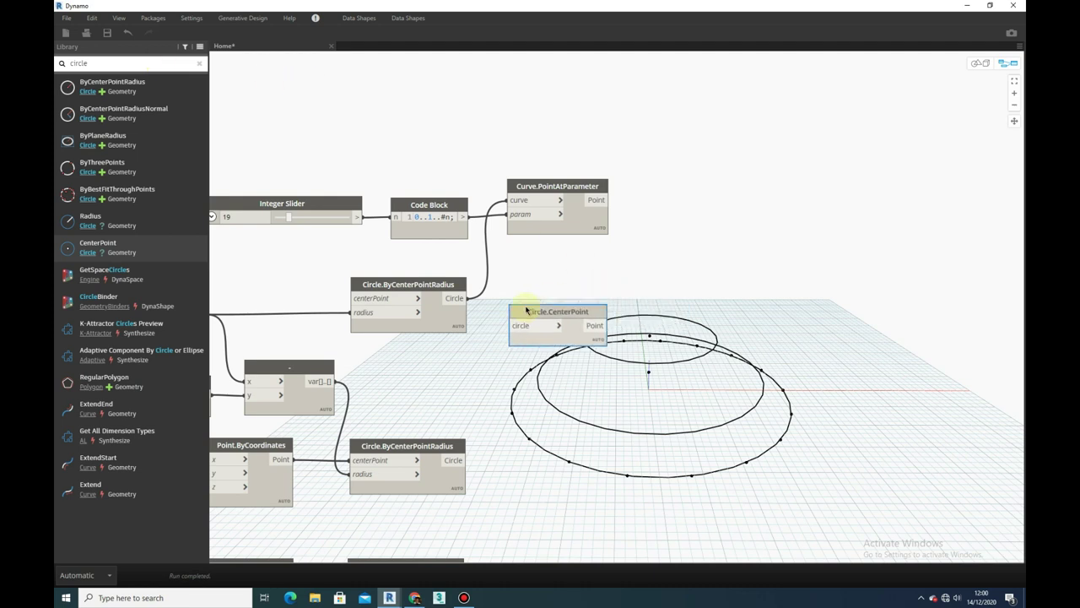
middle_drag(527, 310, 343, 357)
drag(283, 345, 330, 358)
- Add Vector.ByTwoPoints from the circle's centre to the sampled points
right_click(494, 301)
text(vector)
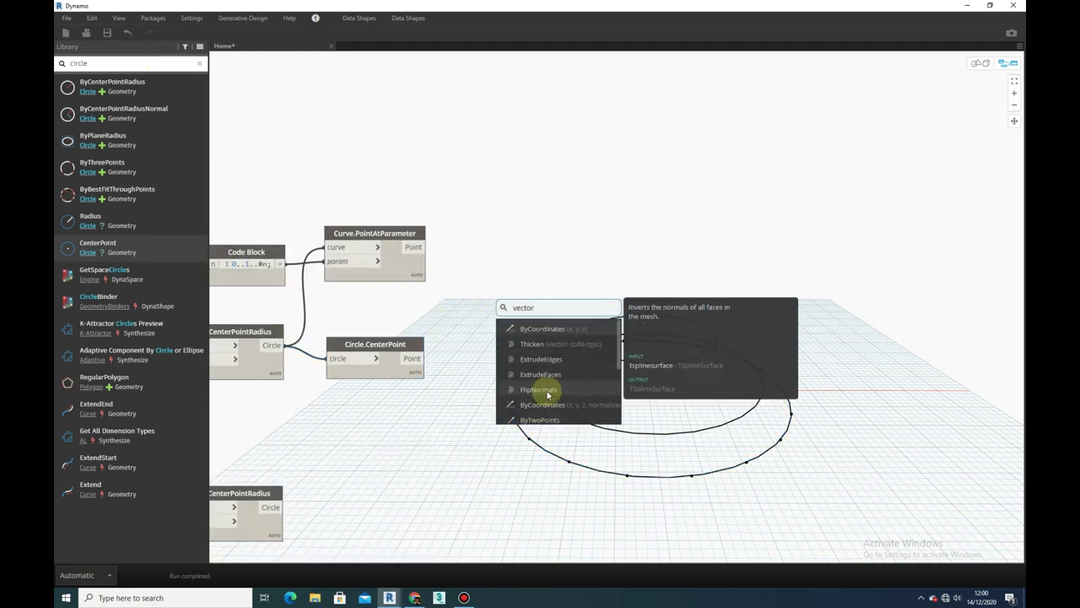
click(541, 419)
click(422, 249)
key(ctrl+l)
- Add Line.ByStartPointDirectionLength with a Code Block length of 37
click(199, 63)
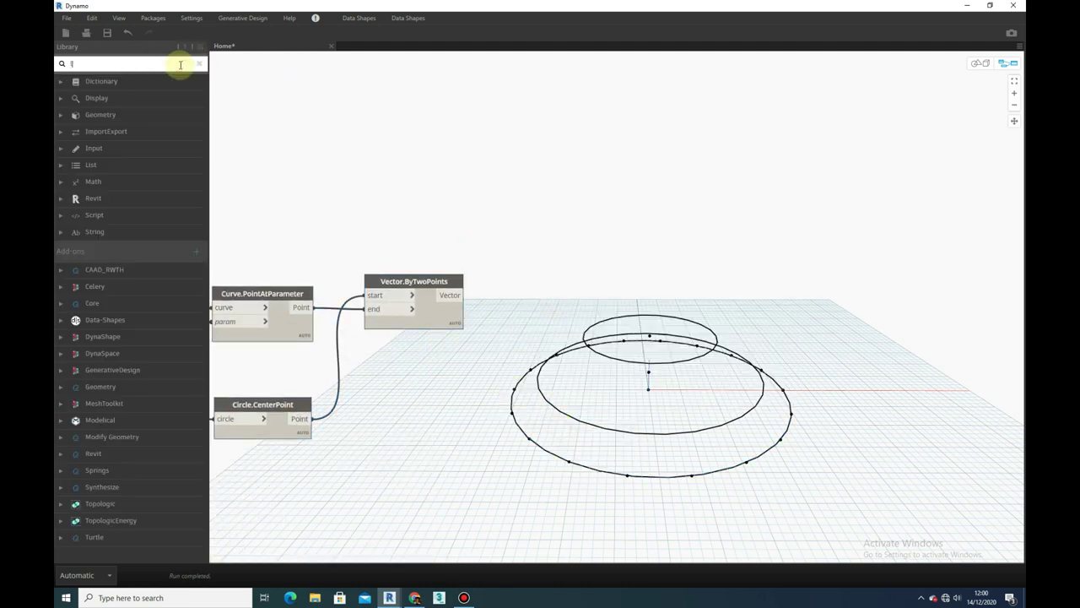
text(line)
click(124, 270)
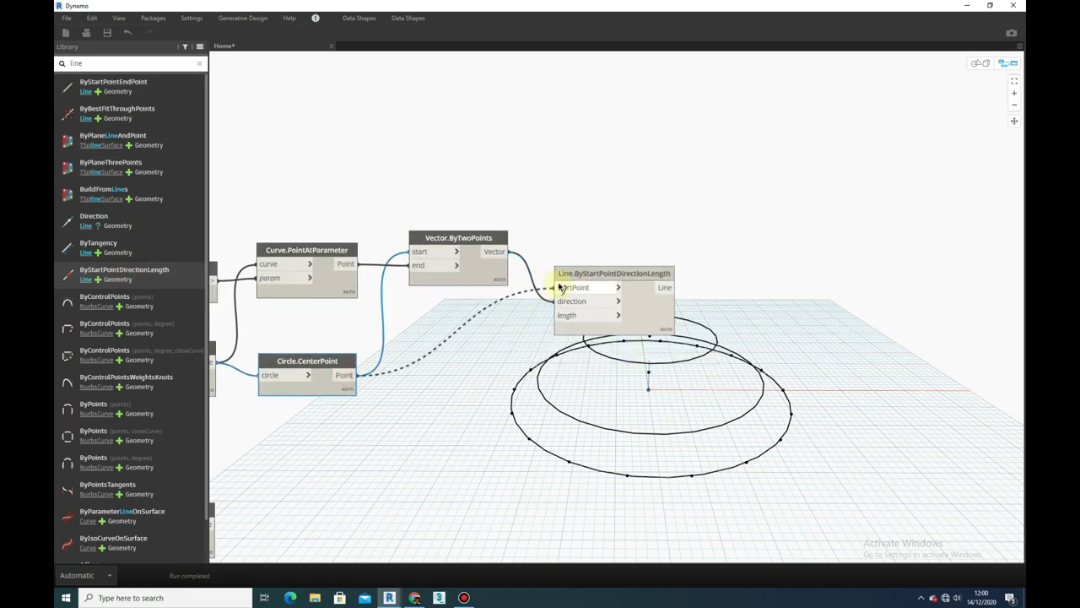
double_click(460, 377)
click(541, 344)
click(199, 64)
- Extrude the radial lines with Curve.Extrude at distance 15
text(extrude)
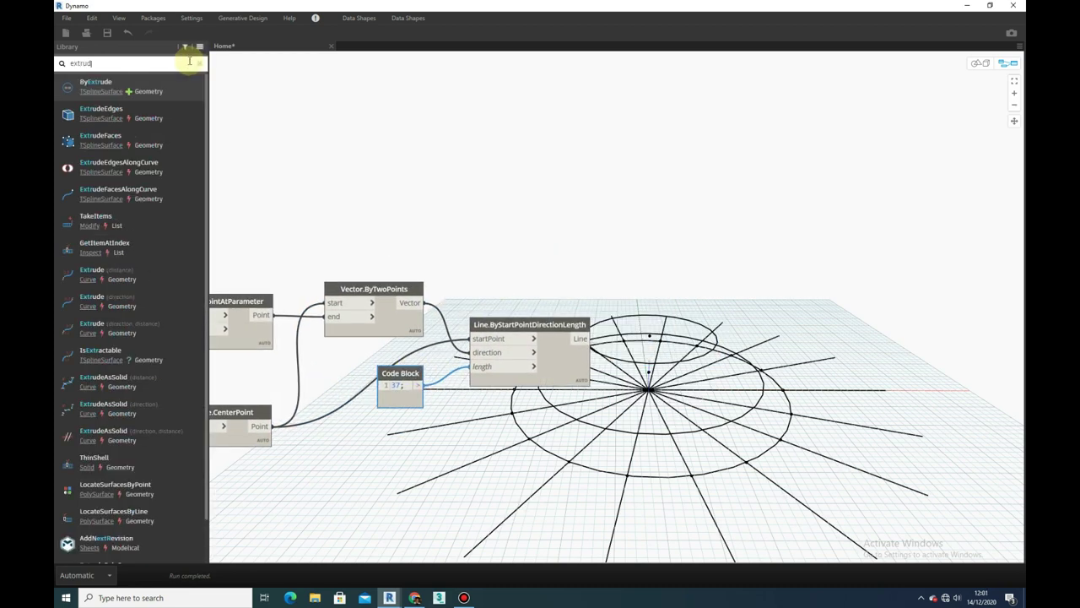
click(118, 270)
click(591, 338)
click(633, 341)
text(15;)
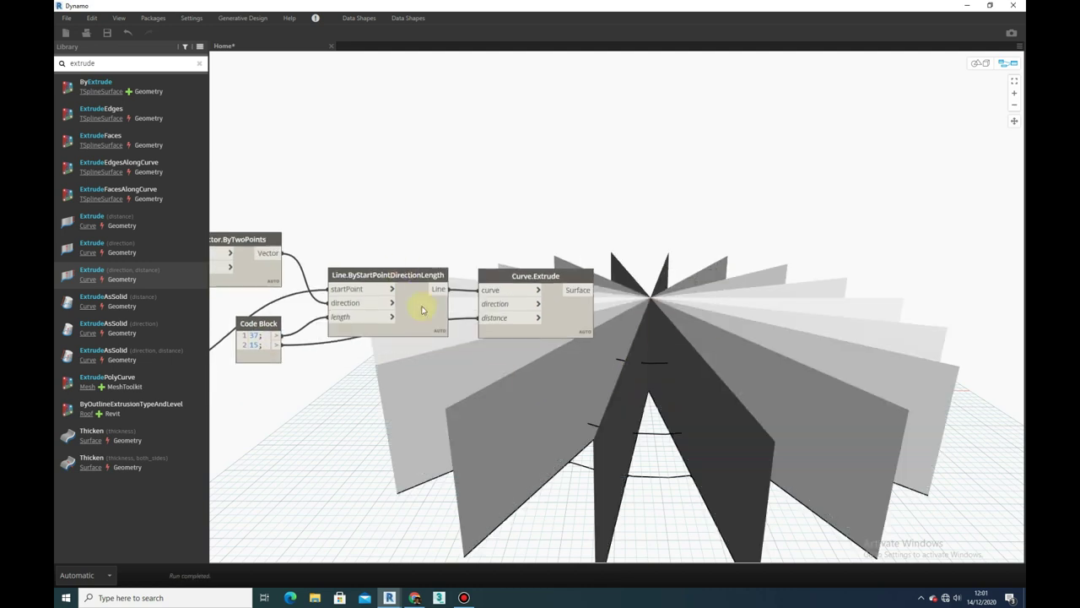
scroll(431, 354, down, 3)
scroll(472, 304, up, 2)
scroll(438, 288, down, 2)
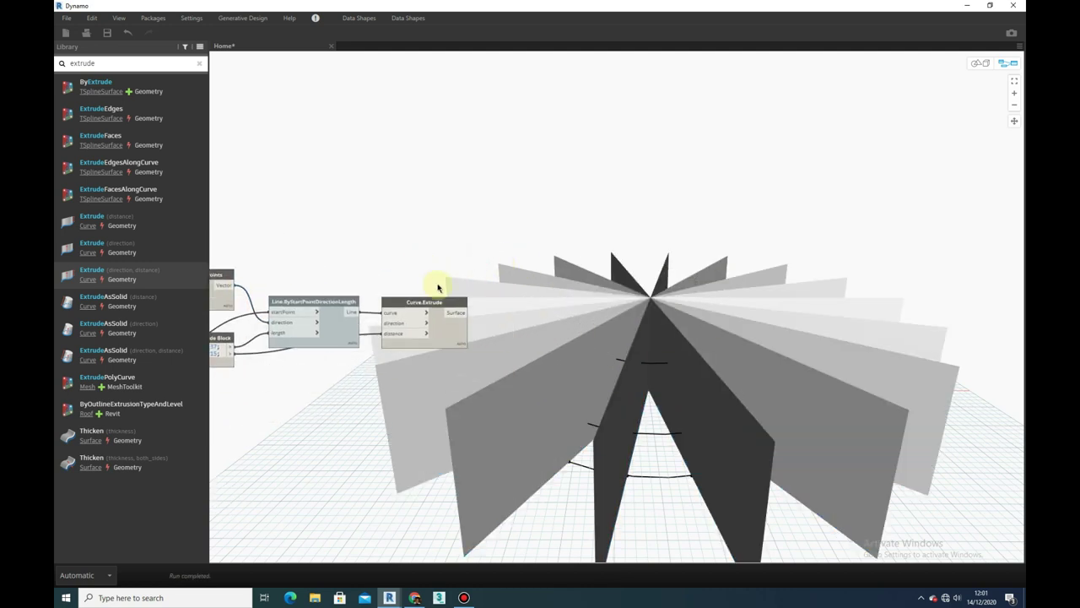
right_drag(438, 287, 512, 297)
- Add a Geometry.Intersect node for the fins and turn off the extrusion's preview
text(inte)
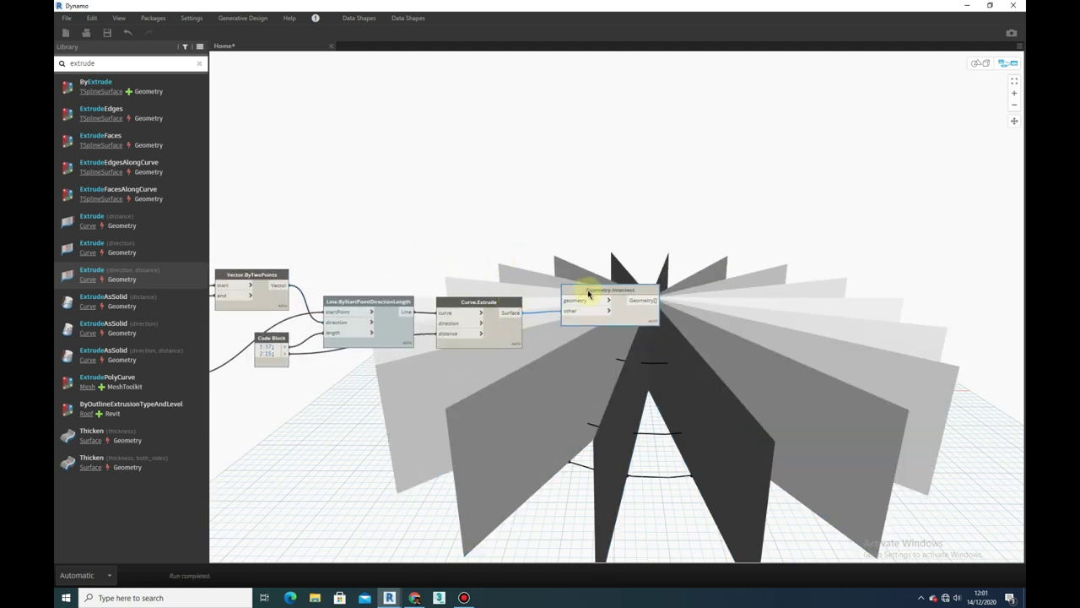
click(589, 296)
scroll(511, 317, up, 1)
right_click(603, 245)
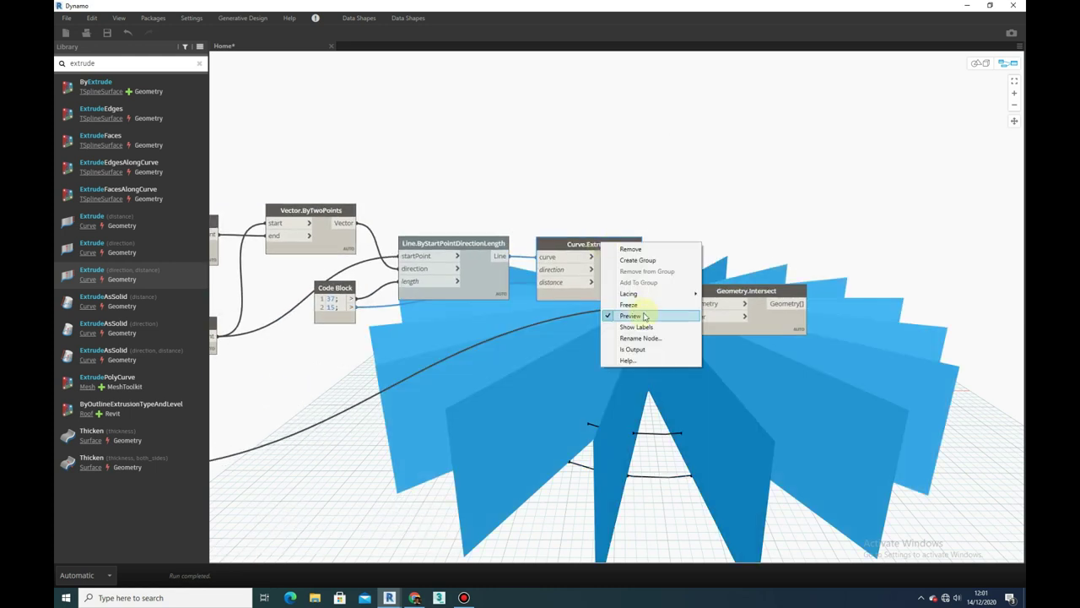
click(608, 313)
scroll(507, 397, down, 2)
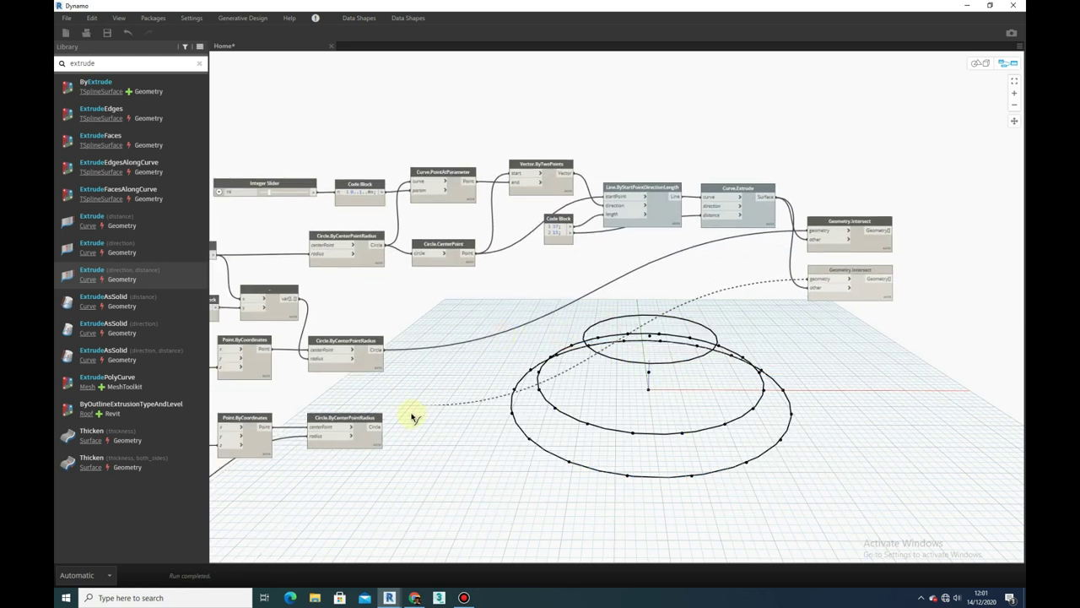
scroll(374, 418, up, 1)
- Paste a third Geometry.Intersect node and wire it to the remaining circle
double_click(698, 241)
key(Escape)
key(ctrl+v)
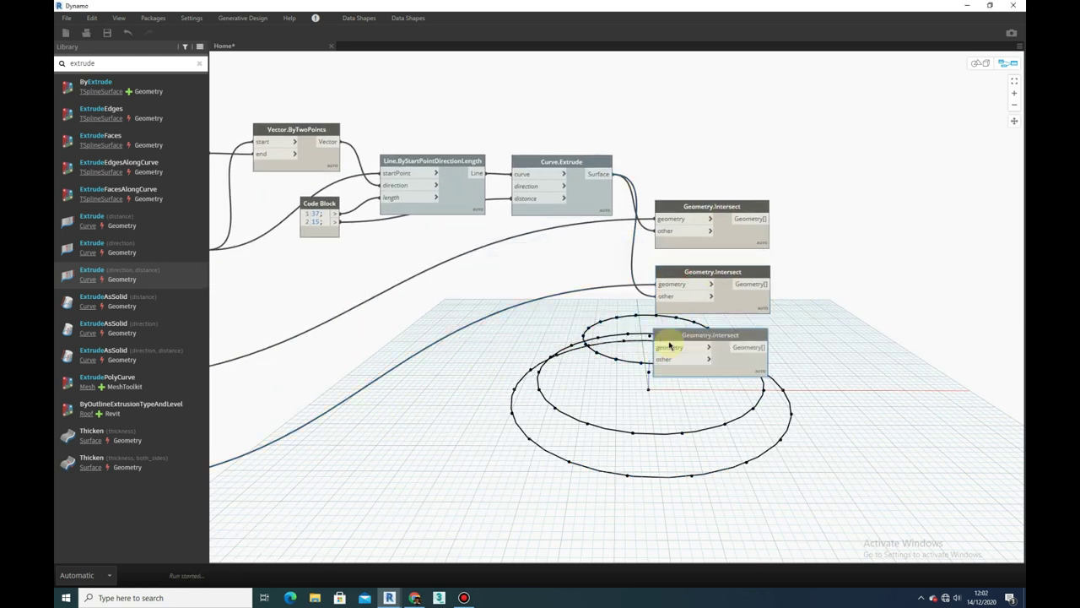
click(661, 351)
scroll(581, 309, down, 2)
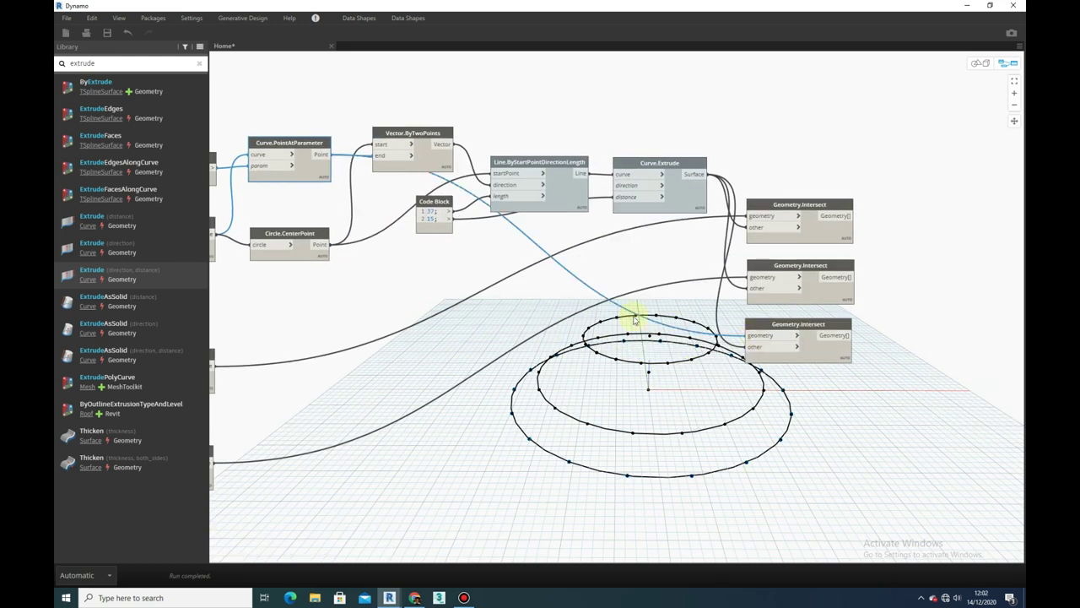
scroll(378, 295, up, 3)
right_click(475, 224)
key(Escape)
scroll(436, 255, down, 2)
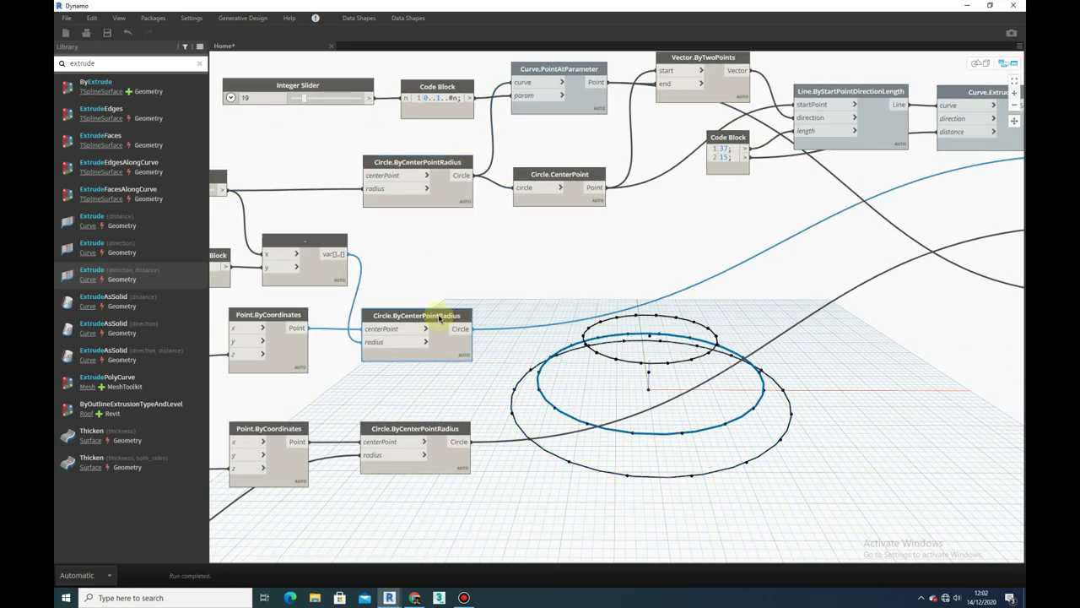
scroll(550, 349, down, 1)
scroll(550, 349, up, 2)
scroll(553, 313, up, 2)
scroll(554, 313, down, 2)
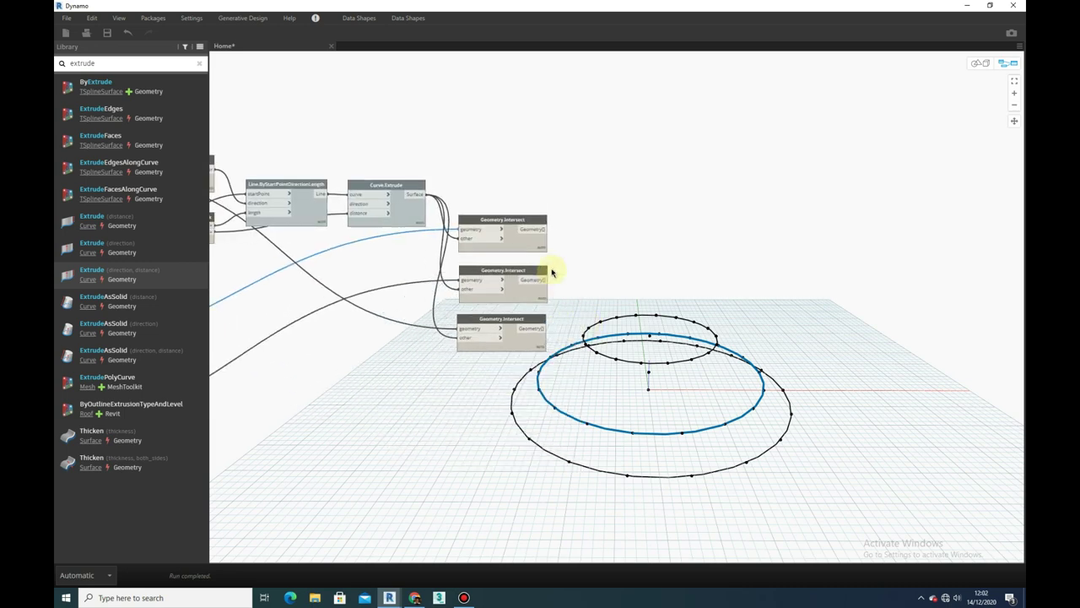
scroll(550, 270, up, 1)
- Create a Range sequence Code Block and feed it into the modulo node
right_click(556, 252)
text(ra)
scroll(496, 204, up, 1)
double_click(492, 209)
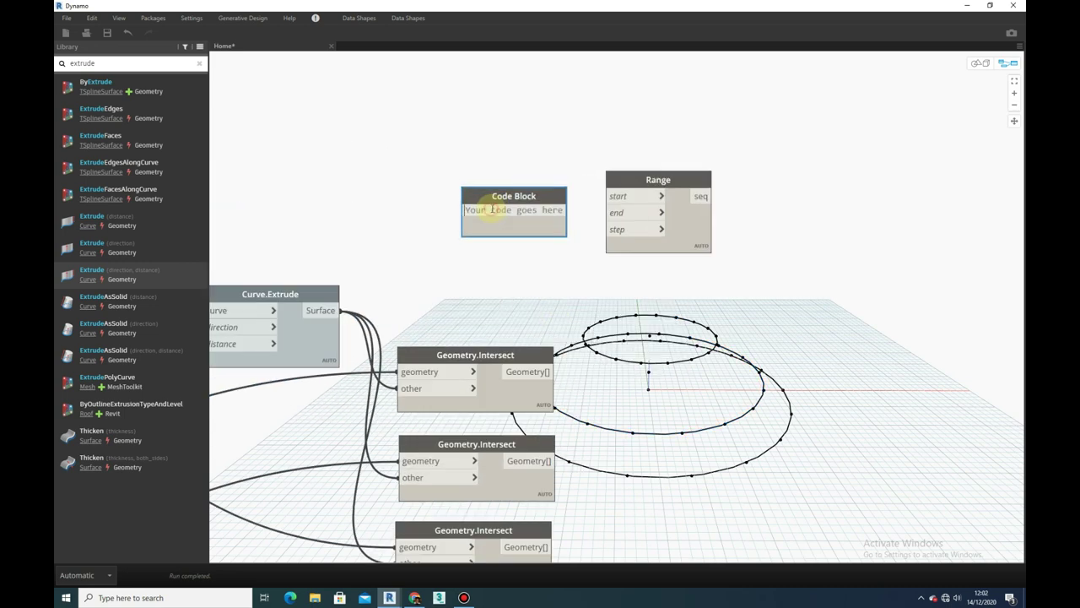
scroll(537, 234, down, 2)
scroll(422, 229, down, 1)
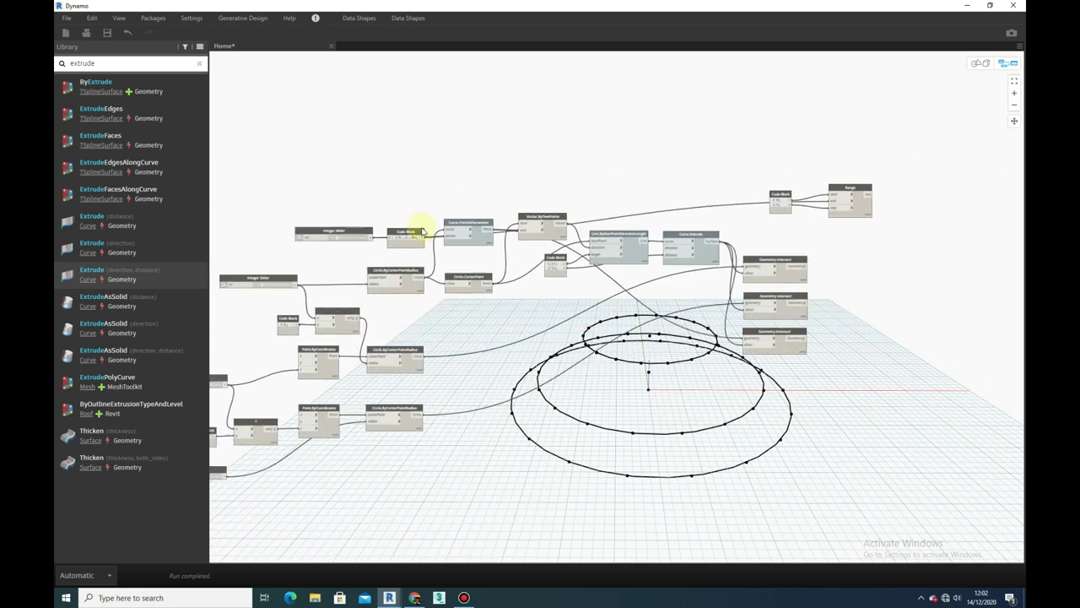
scroll(646, 140, up, 2)
scroll(537, 287, up, 1)
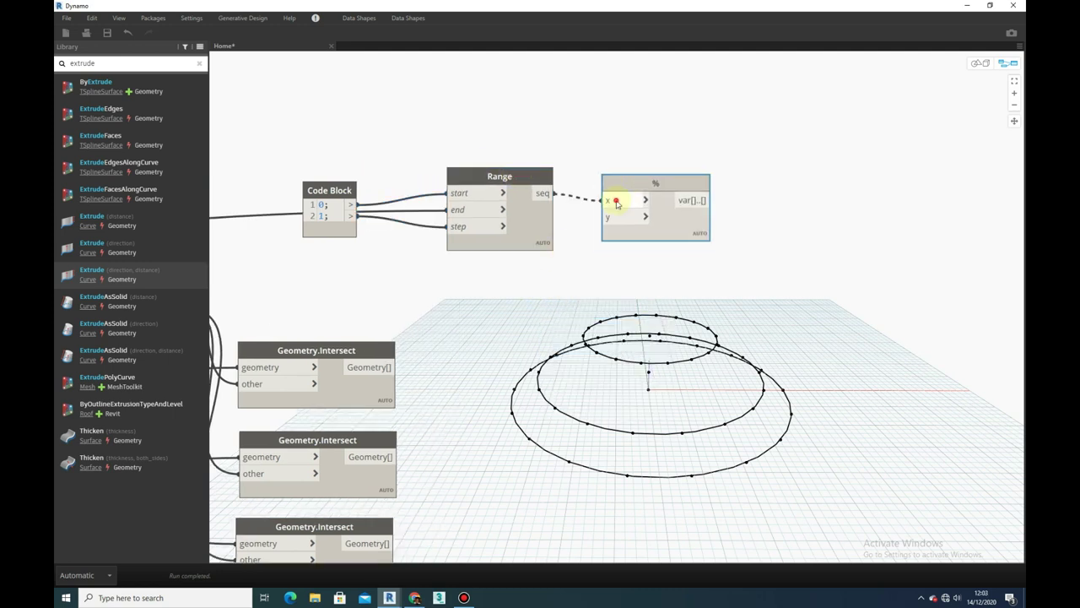
click(617, 202)
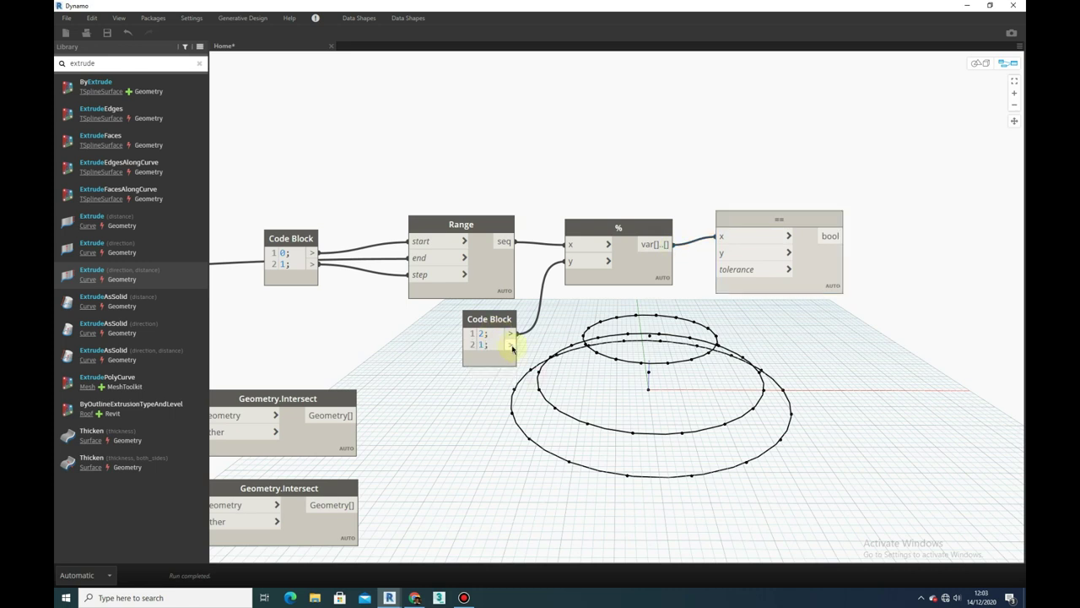
- Add List.FilterByBoolMask nodes and stack all four in one column
double_click(570, 285)
text(mask)
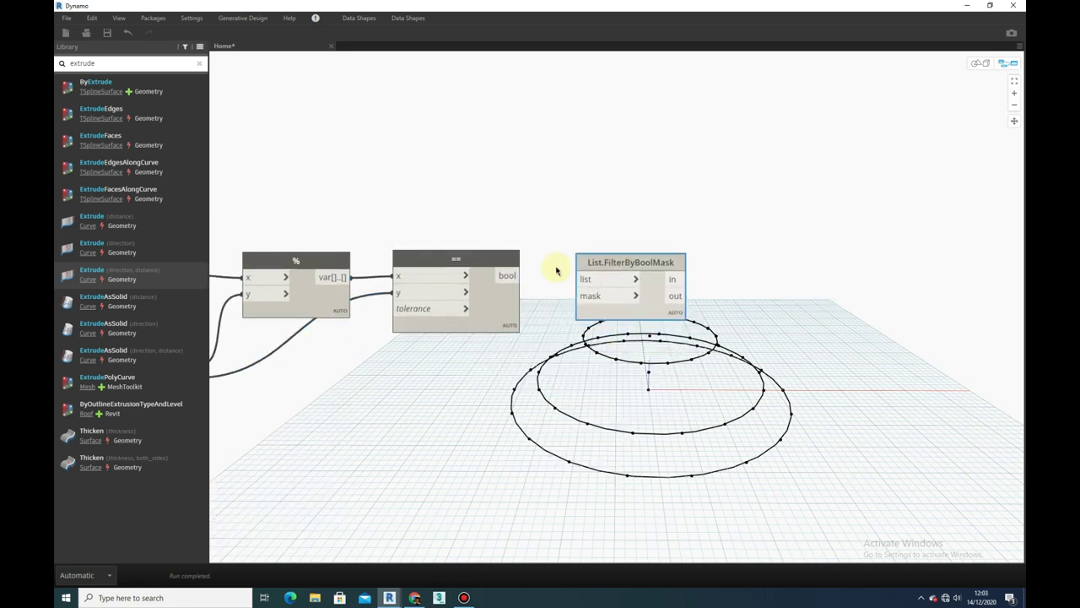
scroll(556, 270, down, 2)
scroll(574, 242, down, 2)
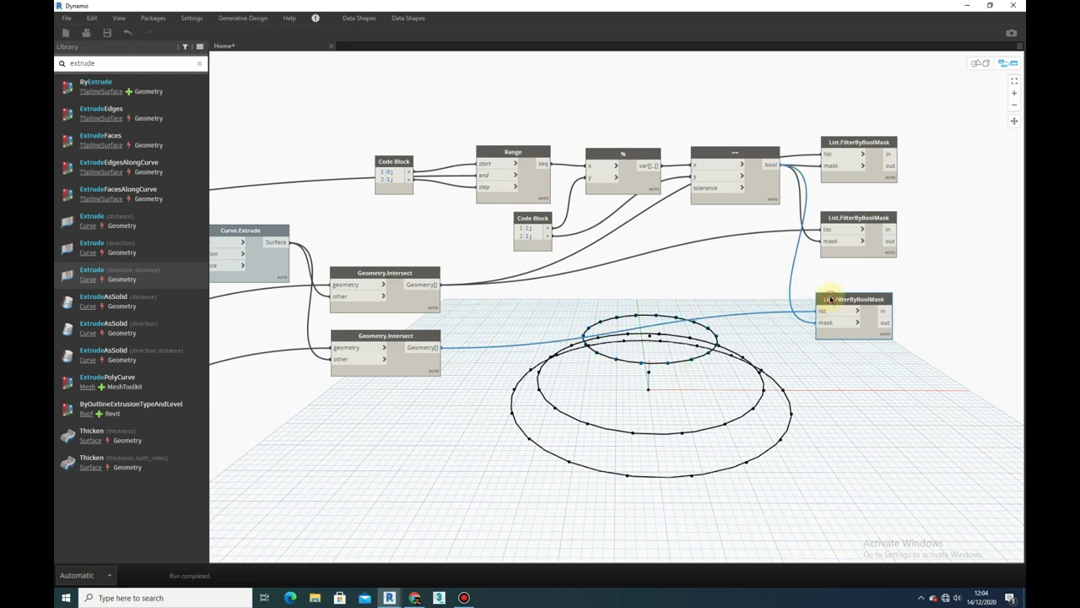
drag(829, 298, 784, 381)
scroll(518, 358, down, 2)
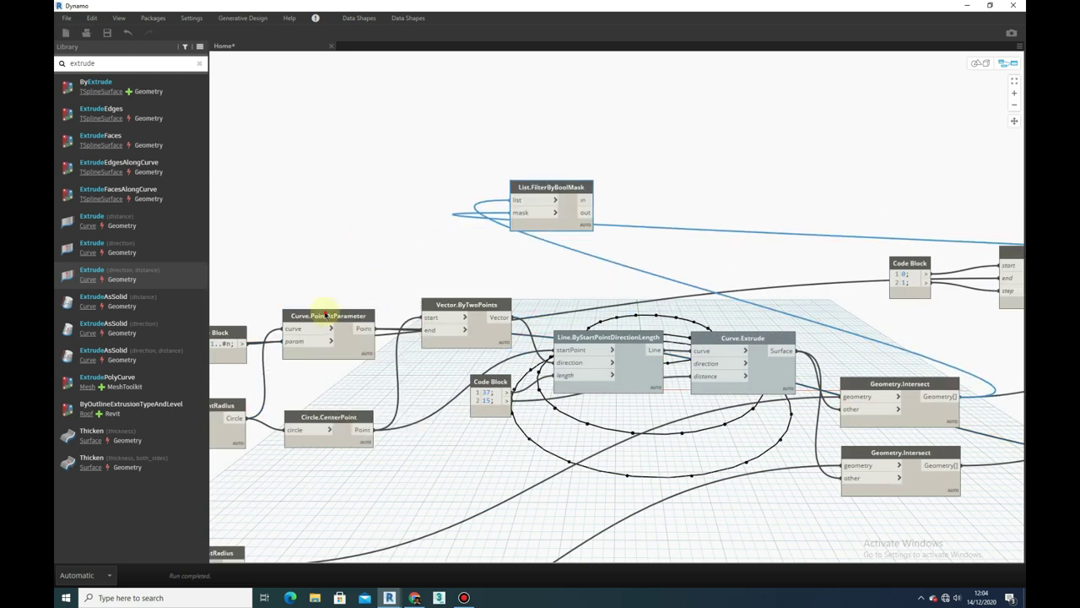
scroll(380, 200, down, 3)
scroll(639, 176, up, 3)
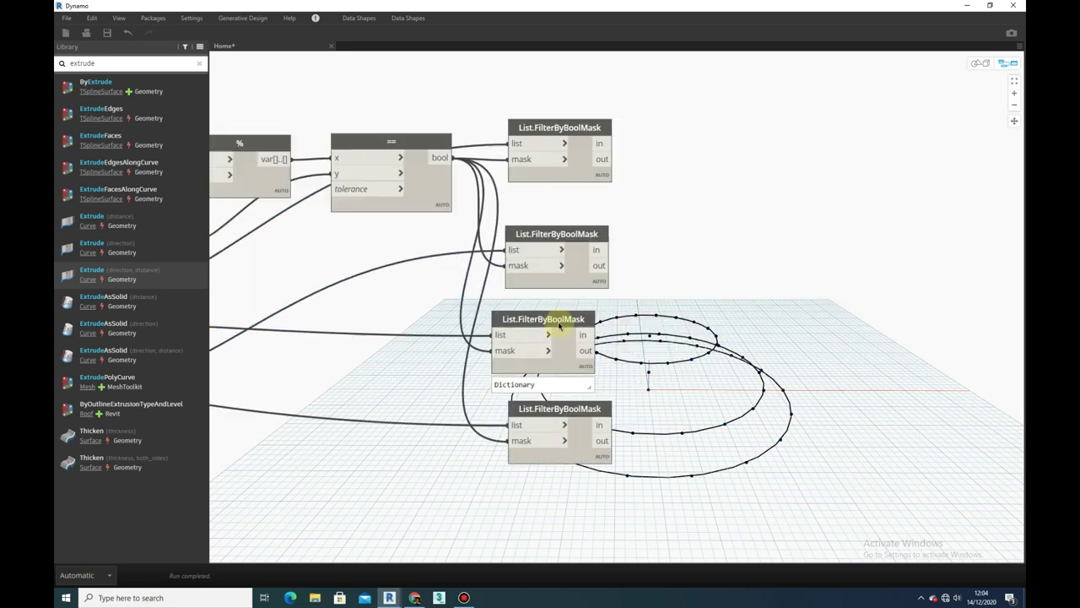
drag(562, 338, 572, 297)
key(ctrl+l)
- Add a List.Flatten node to the graph and tidy the layout
right_click(519, 232)
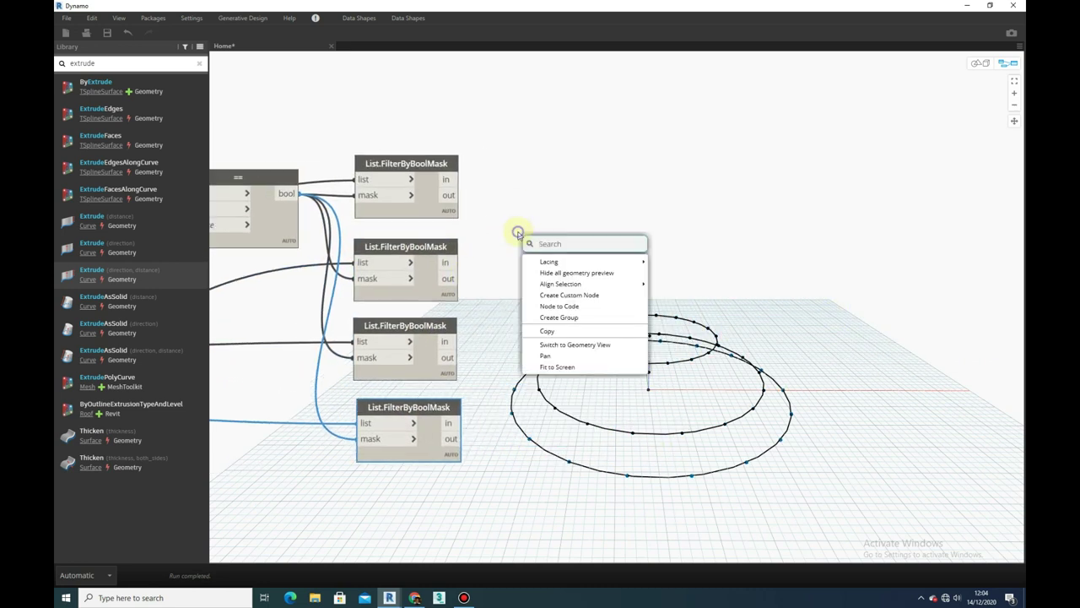
text(flat)
key(Return)
key(ctrl+l)
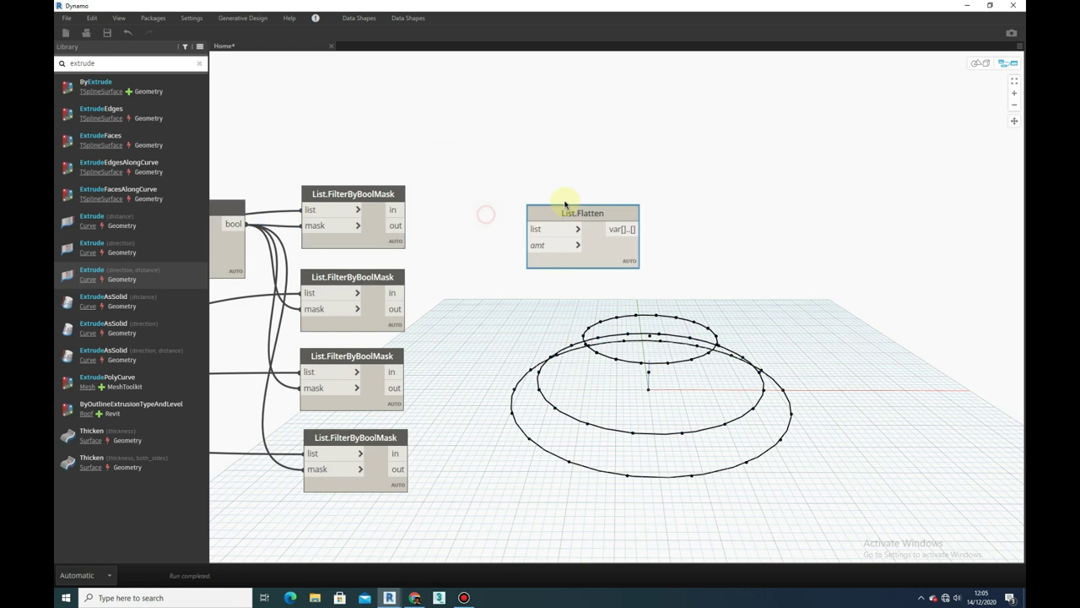
- Add an Arc.ByStartPointEndPointStartTangent node from the library and place it beside the filter nodes
right_click(427, 251)
text(arc)
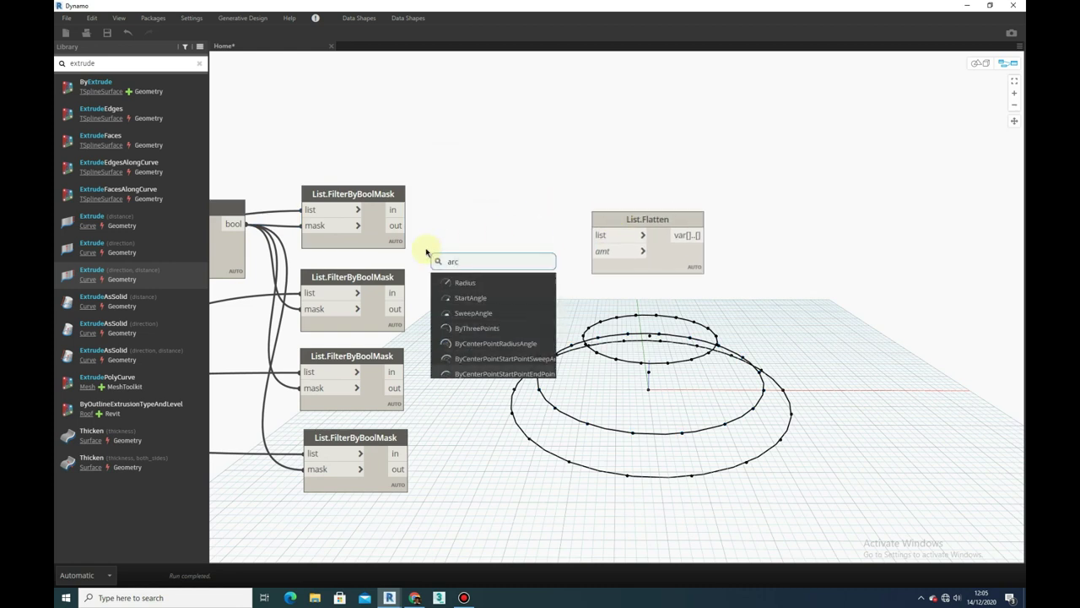
key(Return)
key(ctrl+z)
click(178, 65)
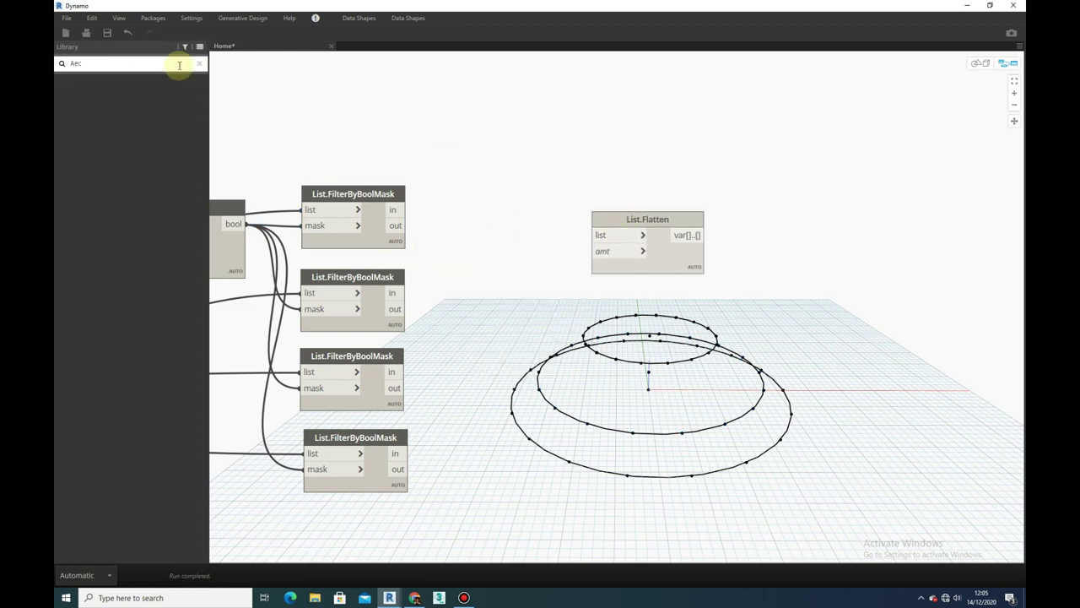
click(168, 354)
key(ctrl+l)
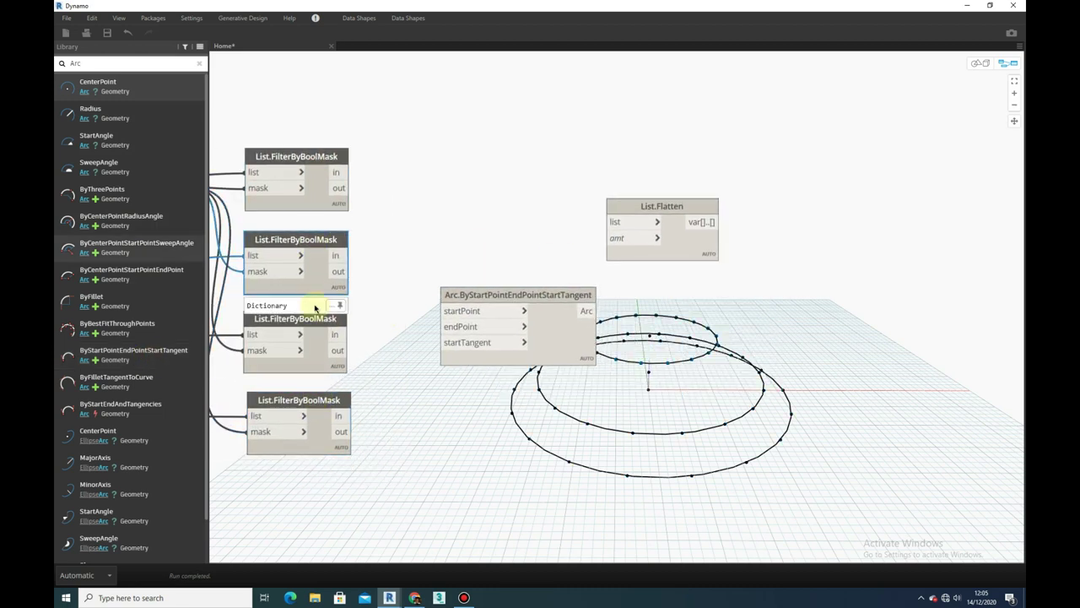
drag(307, 404, 306, 328)
drag(461, 300, 426, 336)
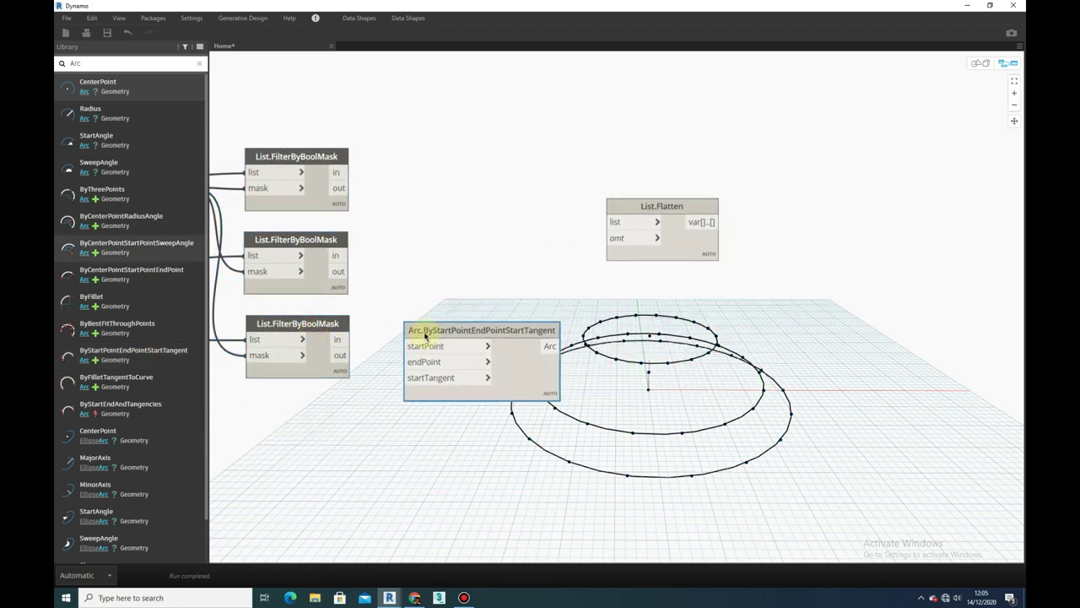
- Wire filtered points into the arc's start and end points, with Vector.ZAxis as start tangent
drag(322, 244, 309, 96)
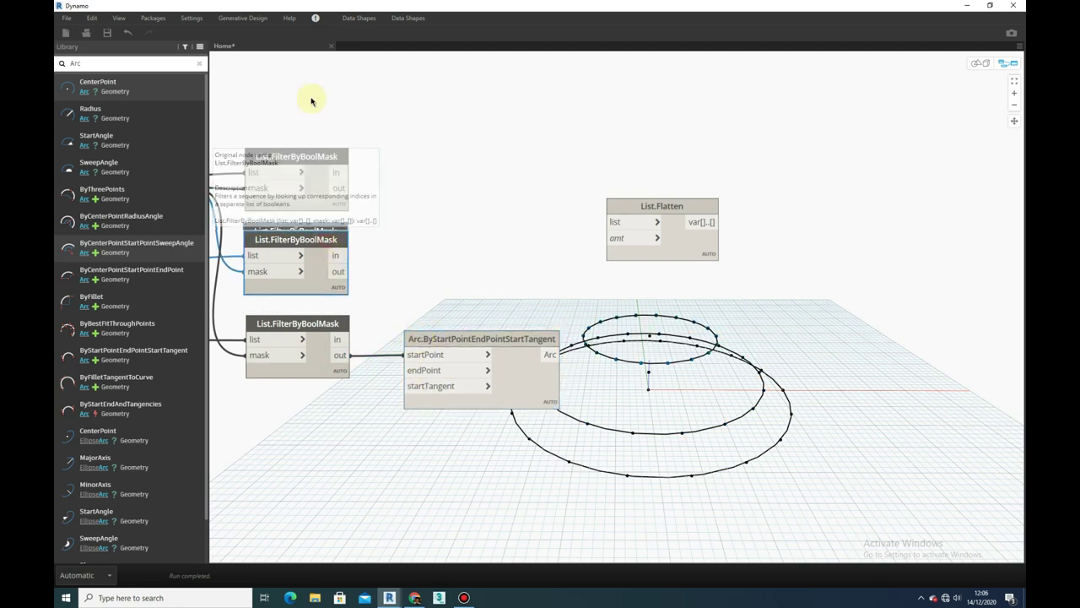
drag(345, 188, 402, 350)
drag(452, 317, 473, 249)
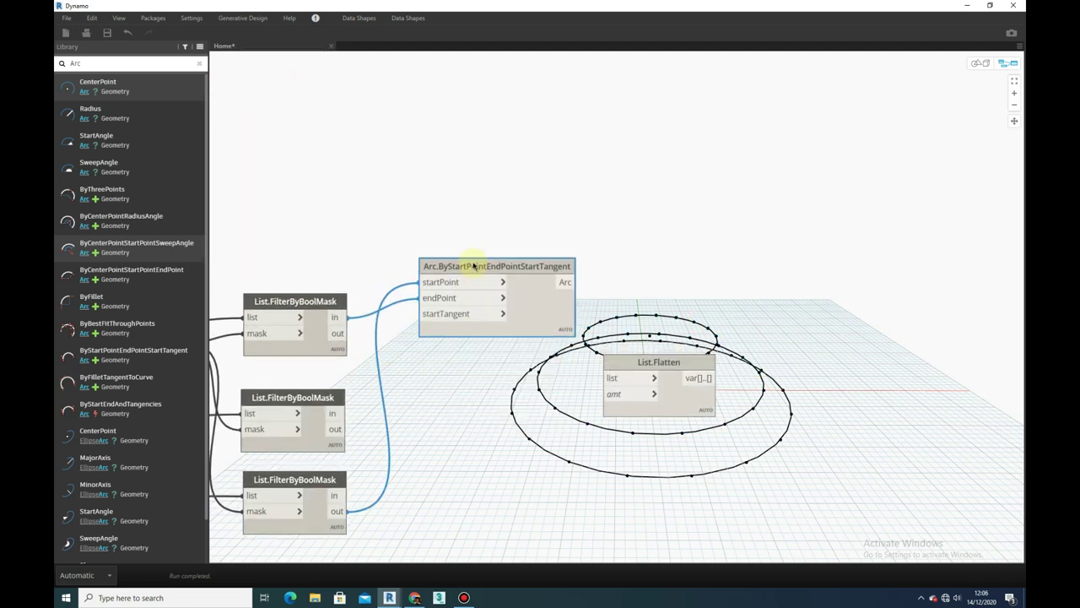
right_click(350, 228)
text(vector.zaxis)
key(Return)
drag(394, 236, 421, 163)
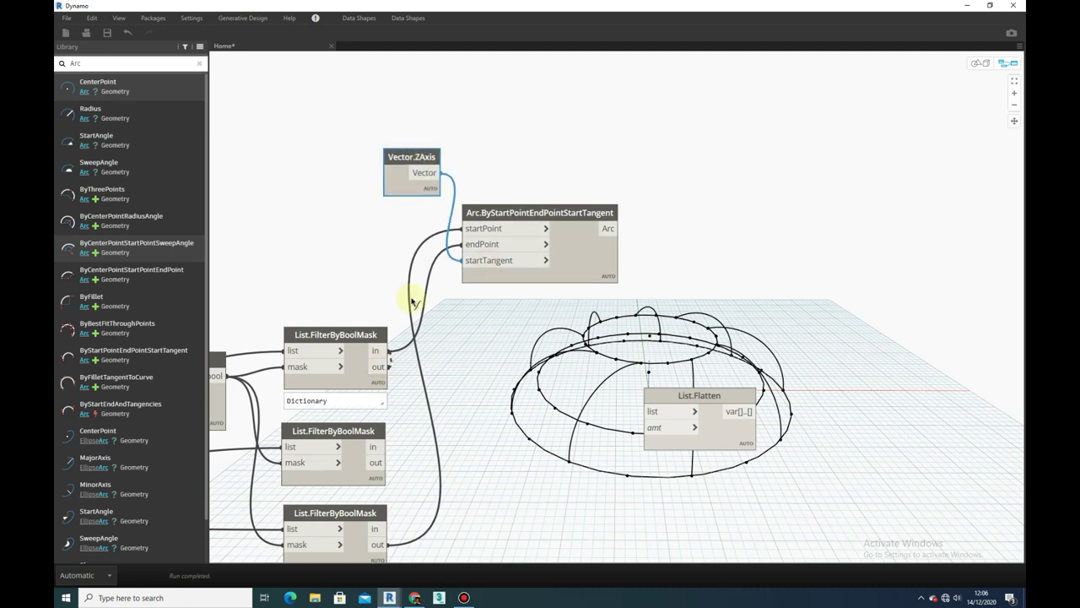
- Duplicate the arc node with its wires and place List.Flatten between the filters and arcs
key(ctrl+c)
key(ctrl+v)
middle_drag(422, 379, 314, 349)
mouse_move(409, 171)
mouse_down()
mouse_move(436, 222)
mouse_move(544, 187)
mouse_up()
drag(436, 380, 550, 373)
mouse_move(597, 368)
mouse_down()
mouse_move(400, 309)
mouse_move(374, 229)
mouse_move(391, 240)
mouse_up()
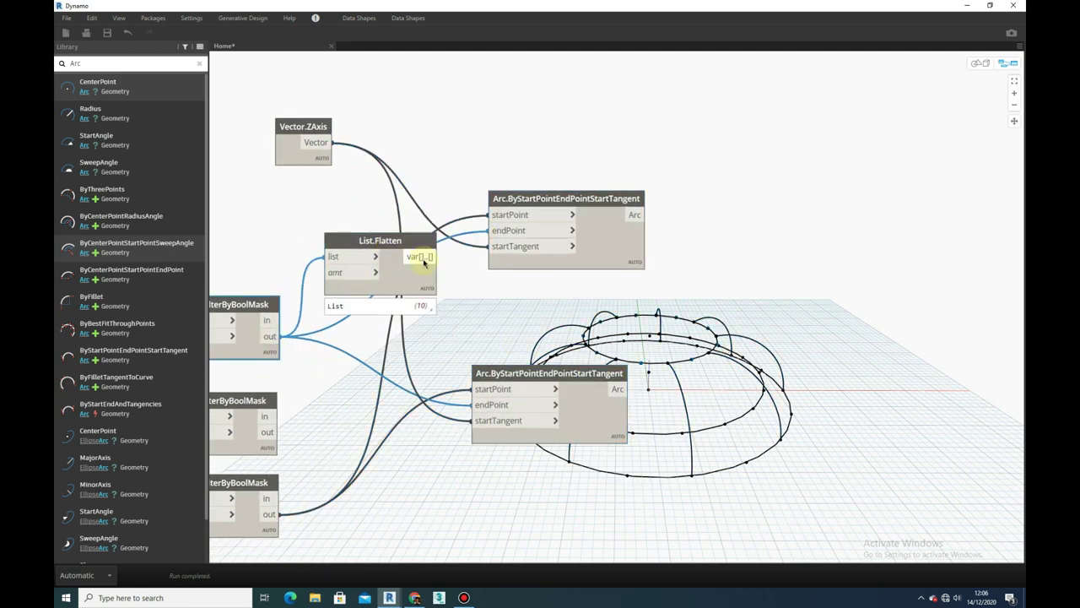
middle_drag(379, 283, 379, 229)
- Add a second List.Flatten fed by the third filter and wire it into the lower arc's startPoint
key(ctrl+c)
key(ctrl+v)
drag(269, 460, 330, 435)
drag(426, 439, 472, 334)
click(514, 169)
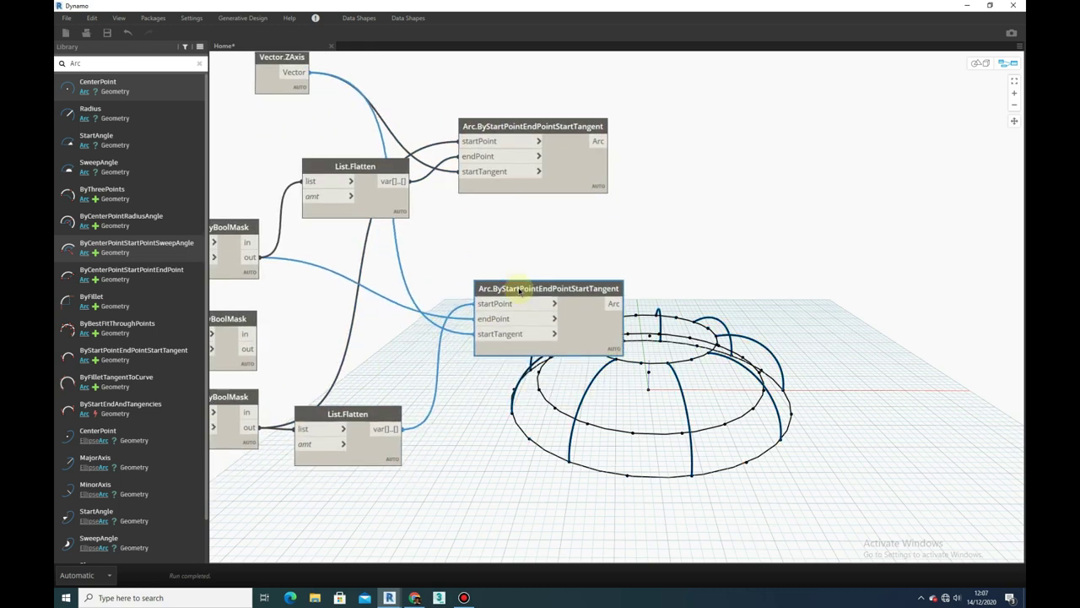
middle_drag(275, 336, 378, 310)
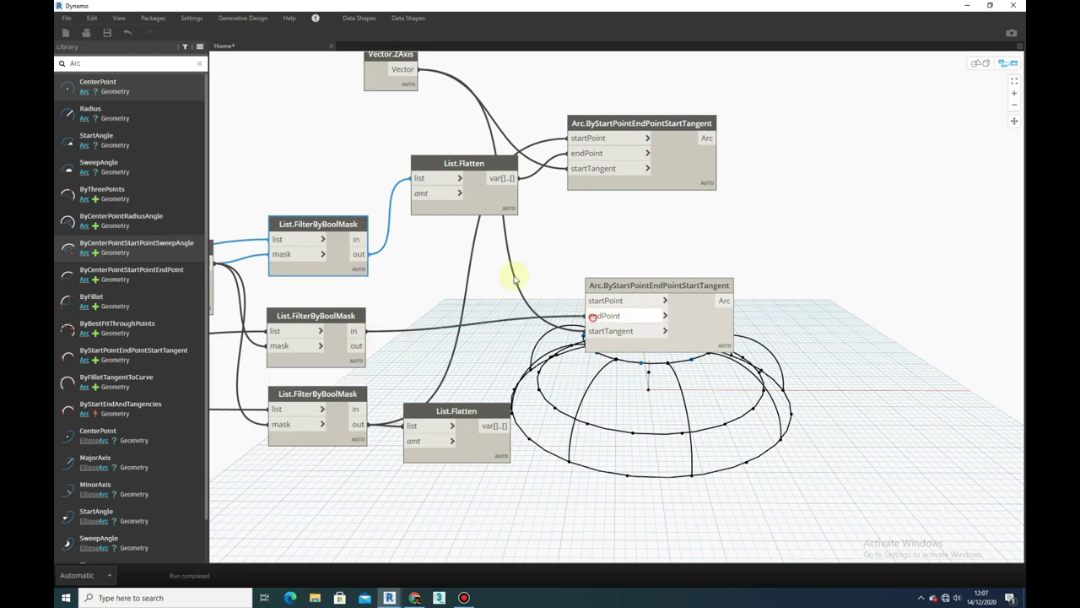
click(597, 302)
key(ctrl+z)
- Inspect the flattened list of points and shift the graph view
click(332, 325)
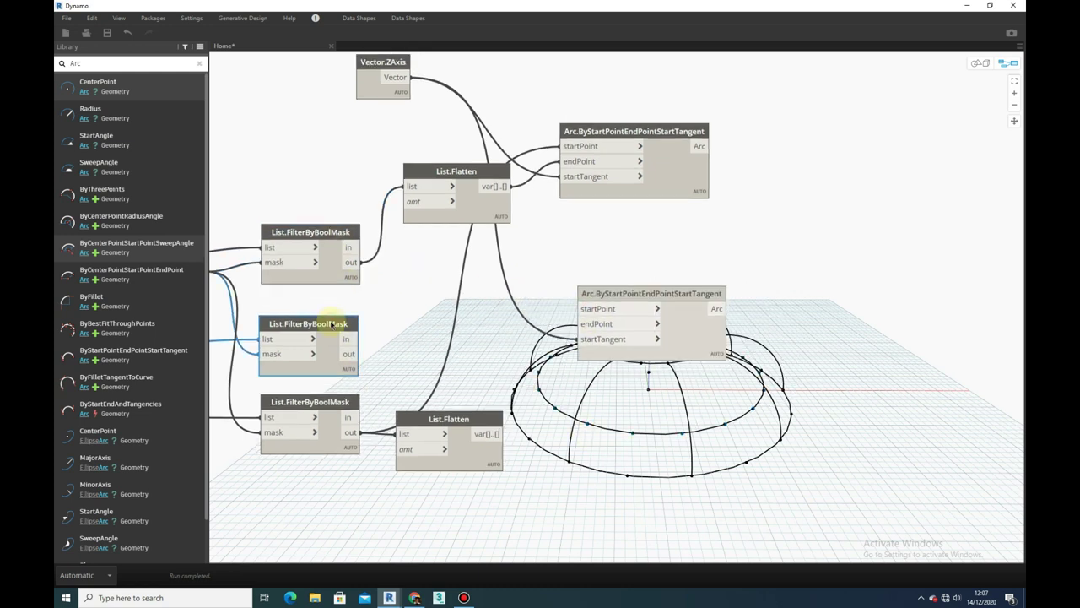
right_click(404, 330)
double_click(456, 170)
key(Escape)
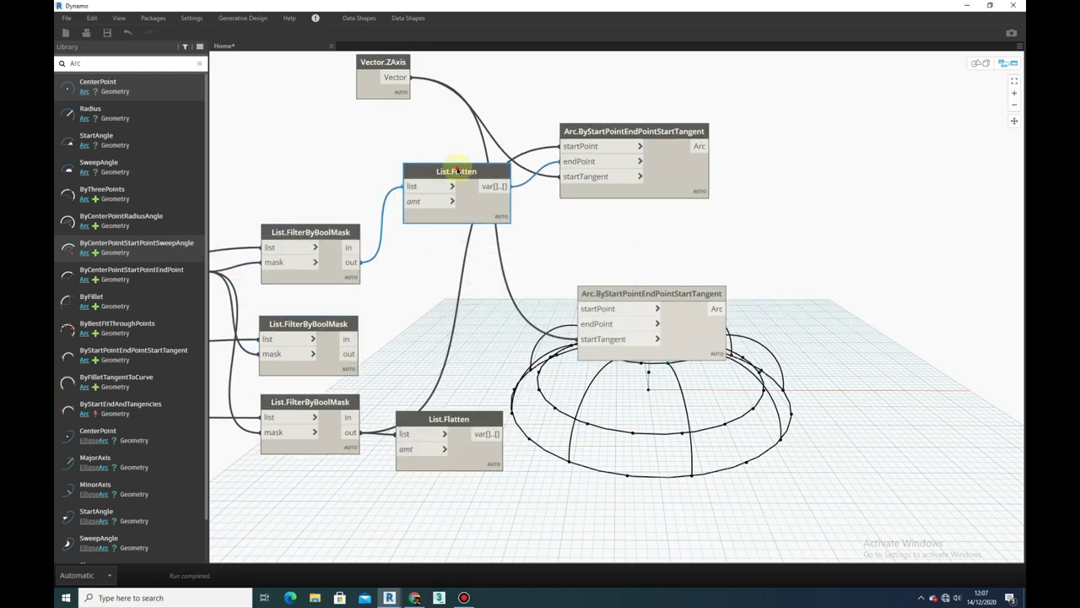
click(473, 379)
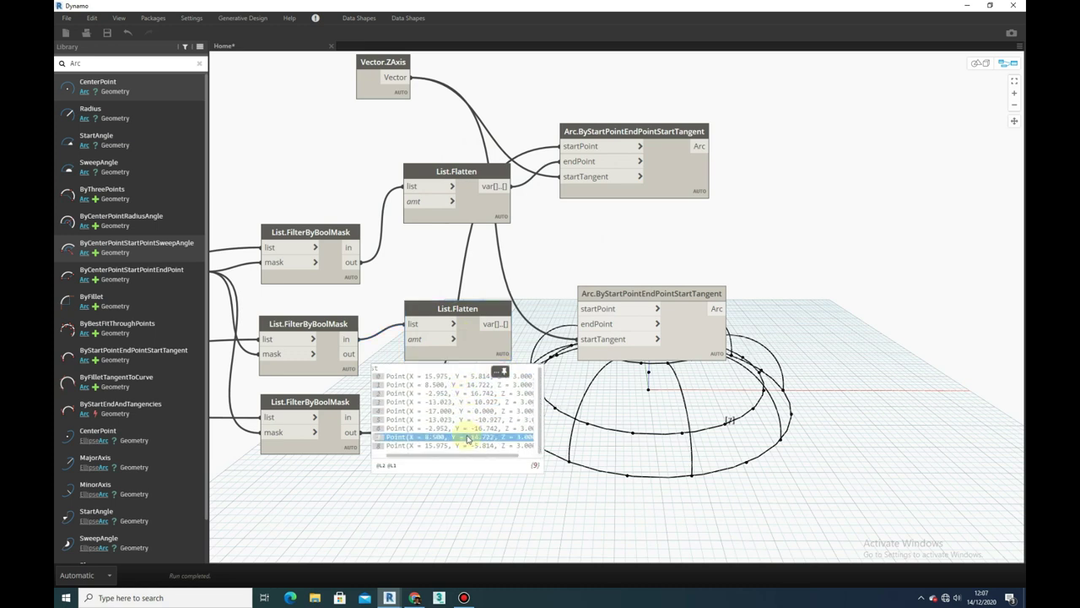
middle_drag(425, 314, 342, 299)
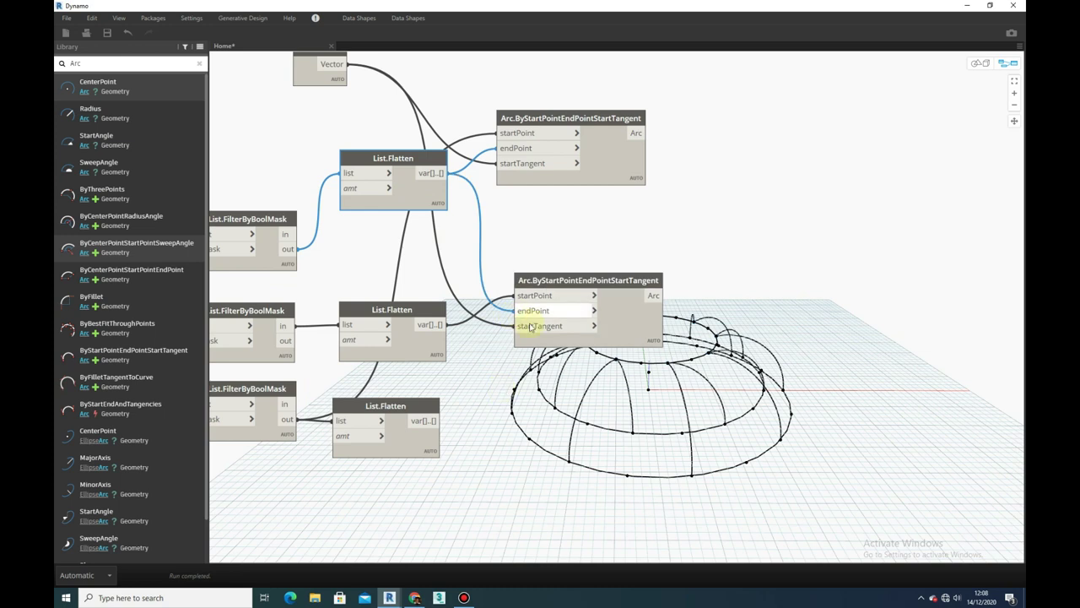
scroll(345, 399, down, 2)
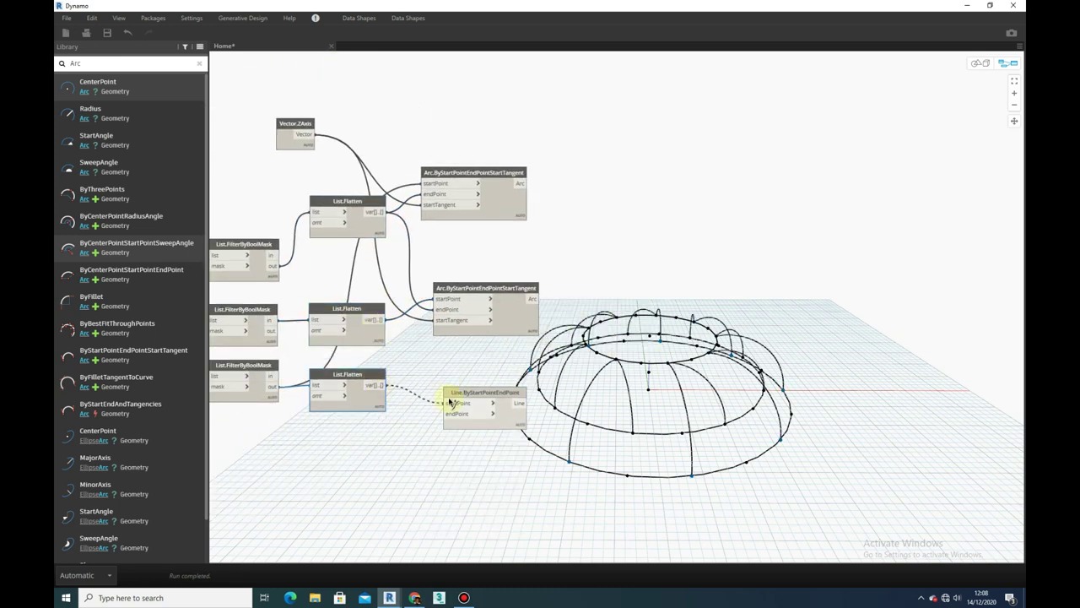
- Connect the flattened points to the line and add Curve.PointAtParameter for the midpoints
click(450, 403)
right_click(501, 343)
text(Curve.PointAtParameter)
key(Return)
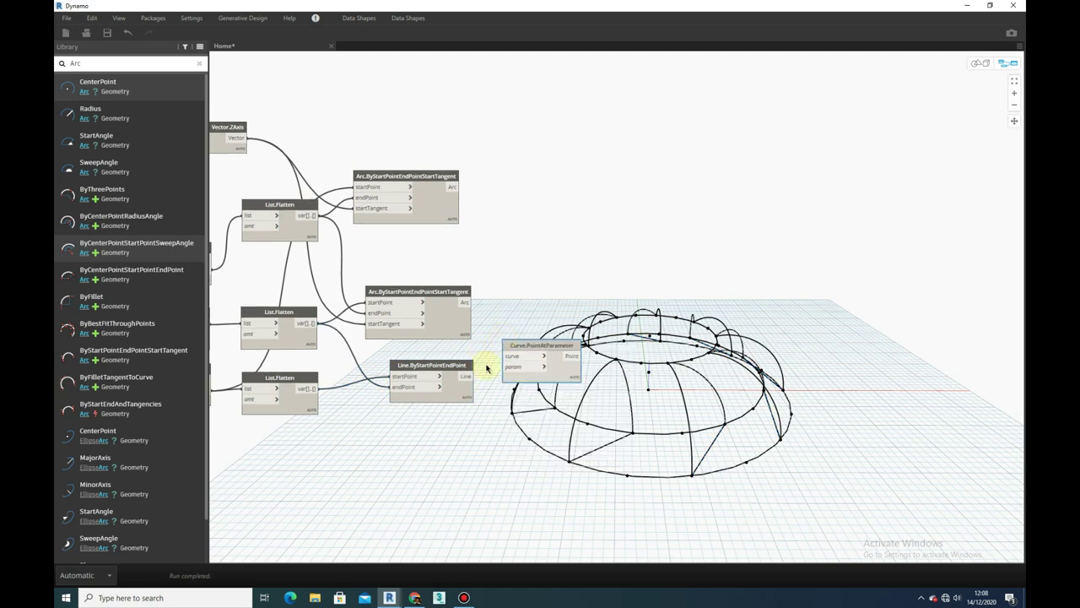
- Raise the midpoints with Geometry.Translate, feeding the code block value into zTranslation
right_click(415, 387)
text(Geometry.Translate)
key(Return)
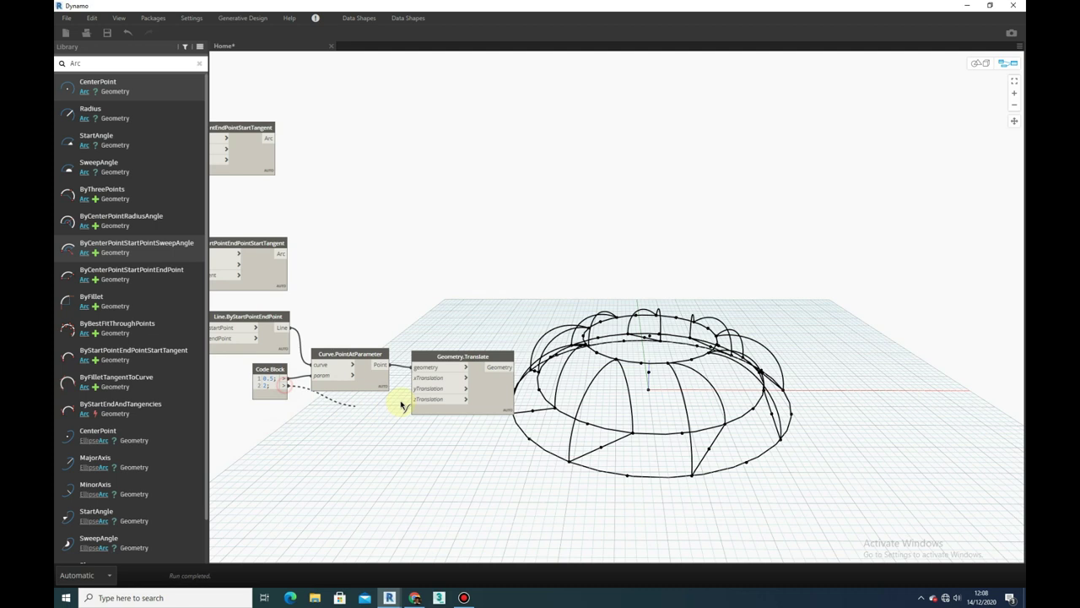
click(429, 399)
scroll(298, 321, up, 1)
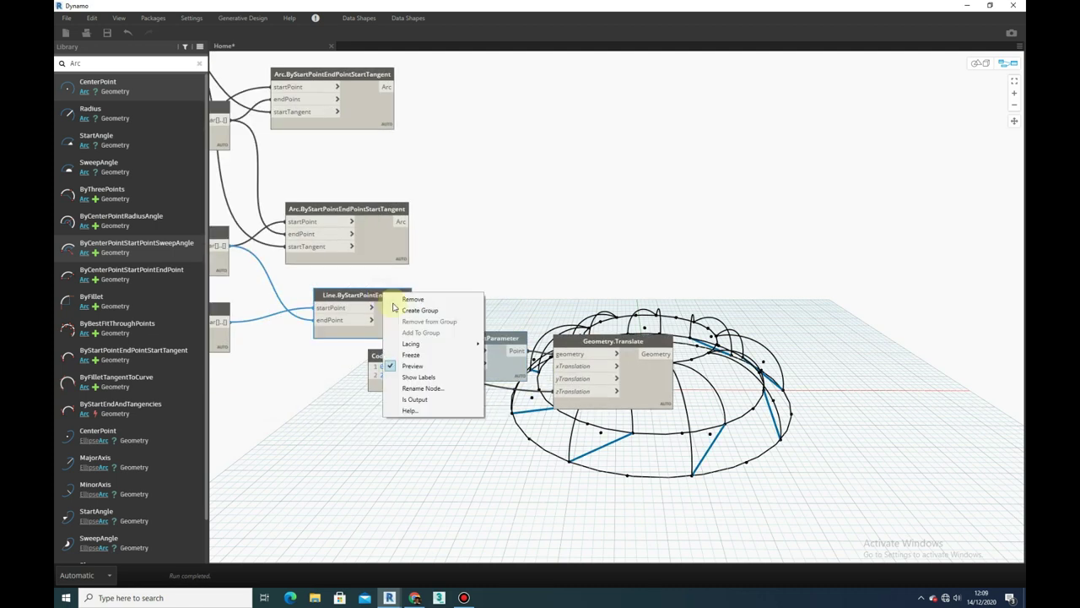
- Add Arc.ByThreePoints using the lifted midpoints as the arcs' middle points
right_click(540, 336)
text(ByThreePoints)
key(Return)
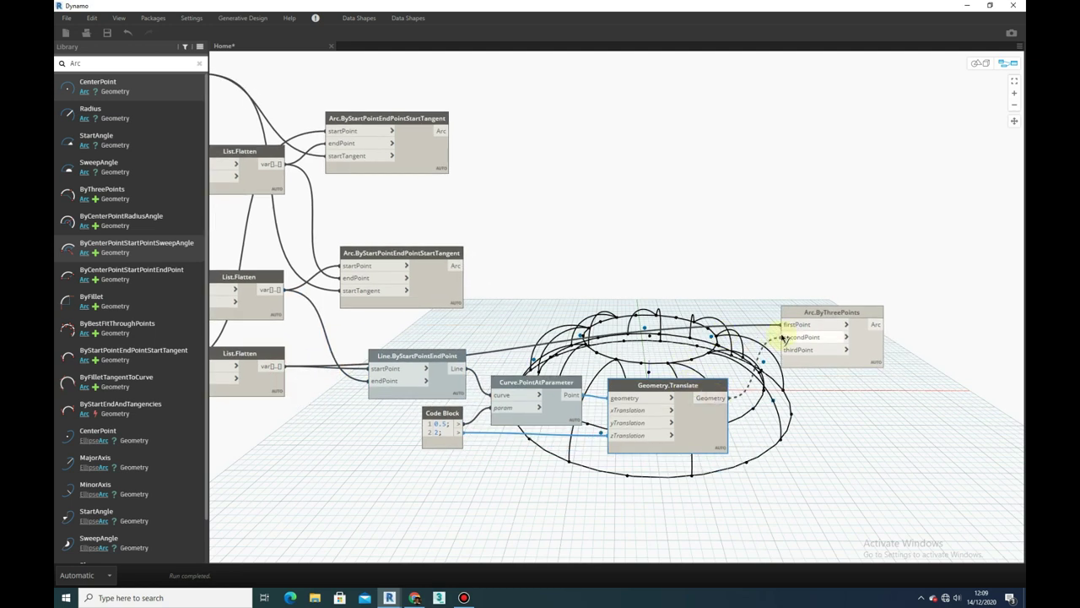
middle_drag(766, 392, 549, 373)
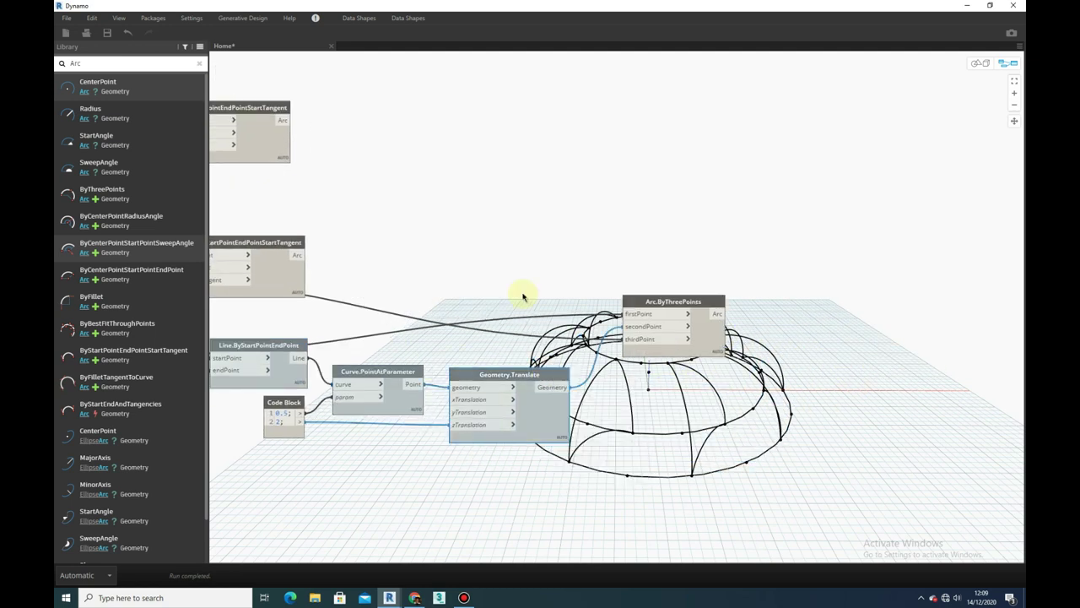
scroll(523, 297, down, 2)
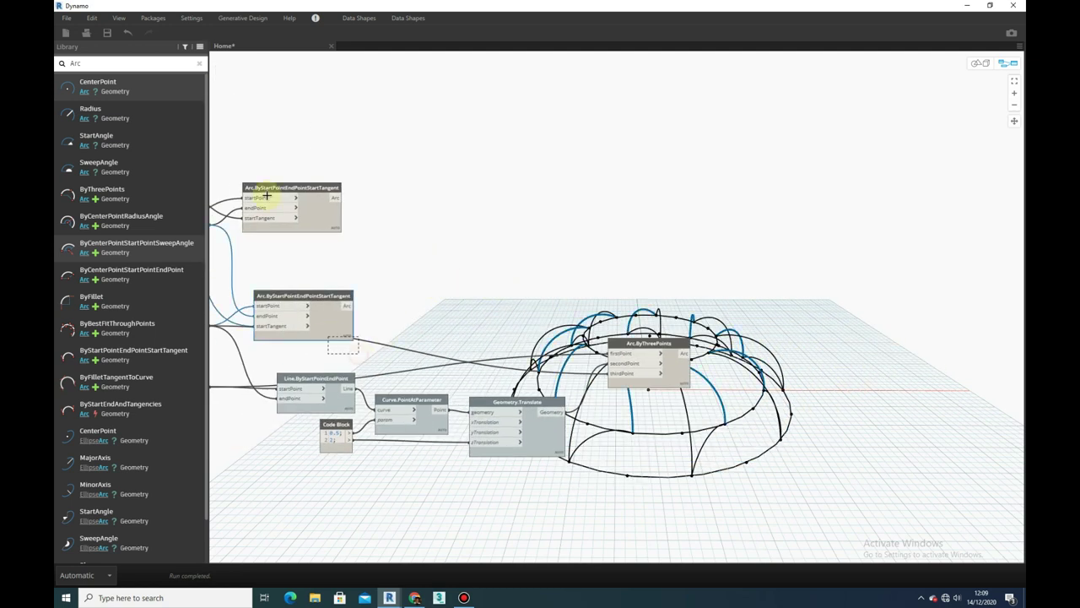
middle_drag(267, 196, 602, 157)
scroll(572, 151, up, 2)
- Add a Curve.PointAtParameter node and wire the arcs into its curve input
double_click(600, 217)
text(pointat)
key(Return)
drag(641, 226, 631, 107)
drag(505, 217, 584, 120)
mouse_move(485, 419)
middle_down()
mouse_move(555, 350)
mouse_move(534, 233)
middle_up()
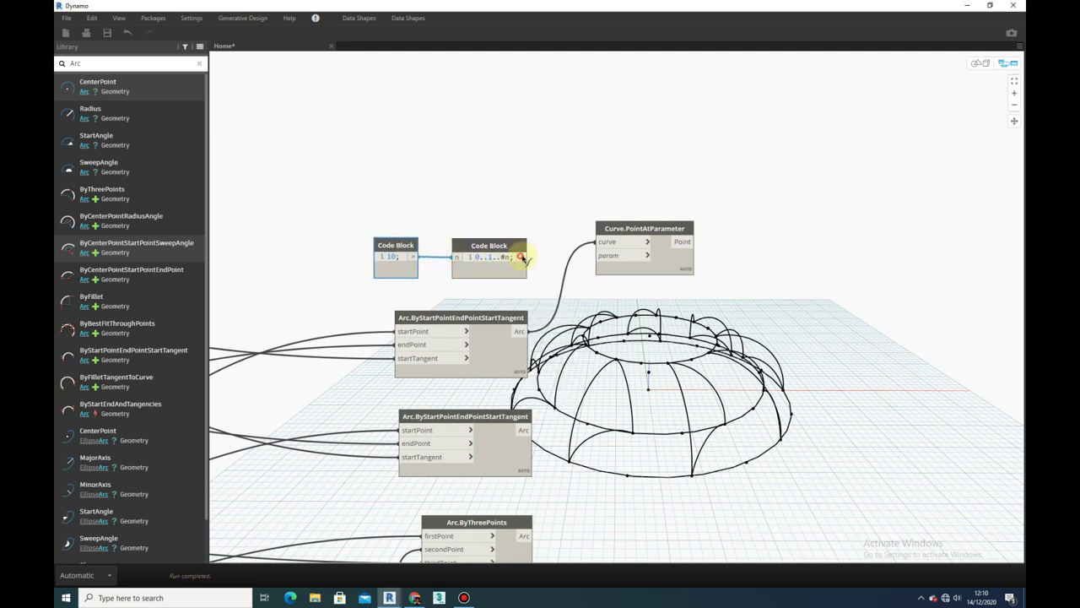
- Feed the 0..1 range into the param input and duplicate the node to sample the three-point arcs
right_click(601, 225)
middle_drag(745, 265, 656, 203)
key(ctrl+c)
key(ctrl+v)
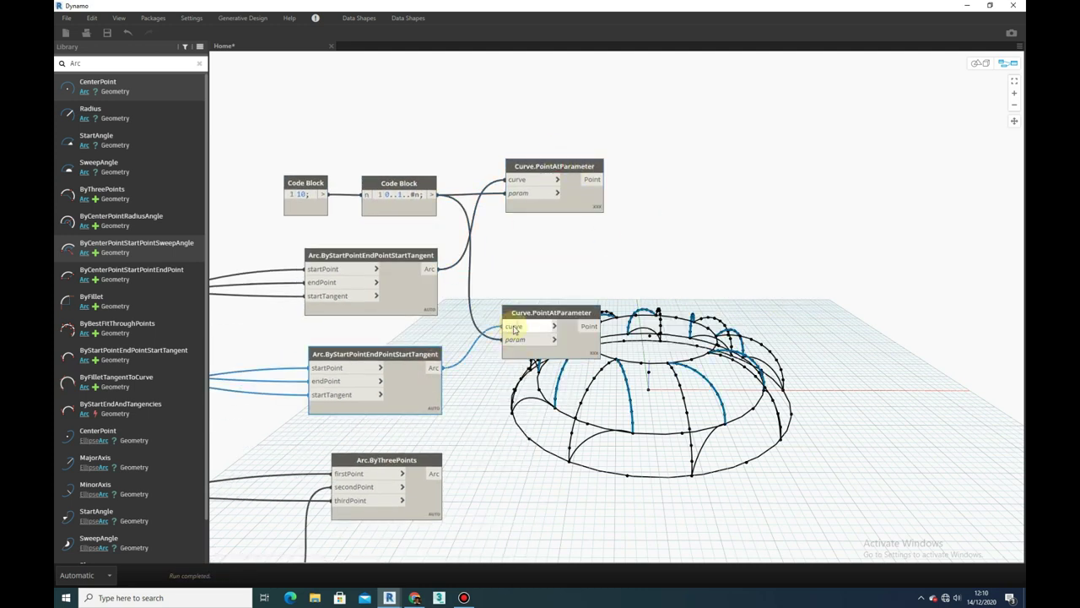
middle_drag(514, 330, 501, 256)
click(492, 386)
scroll(494, 295, down, 2)
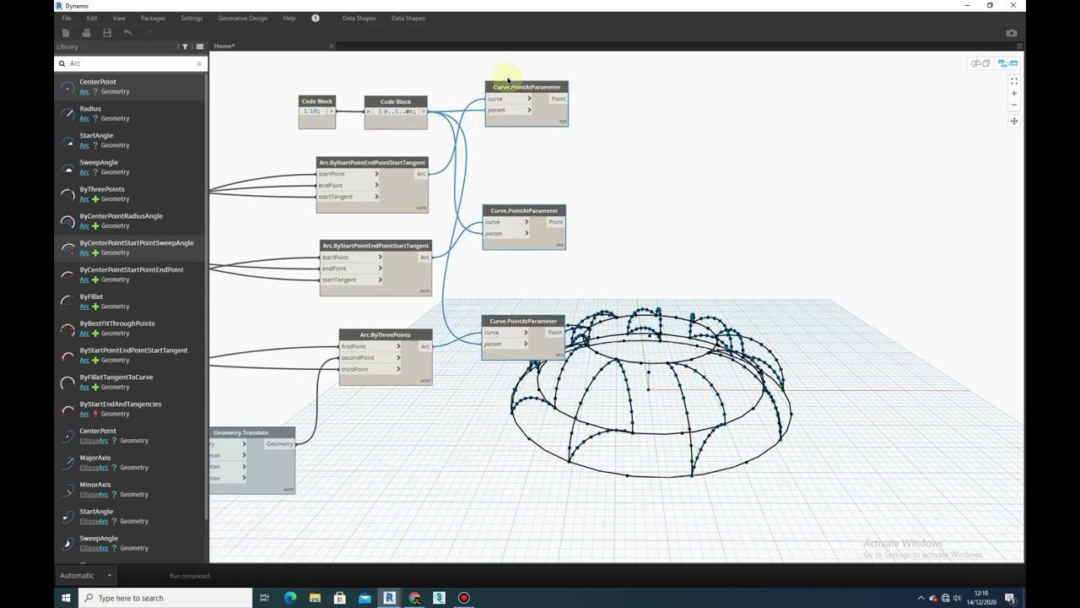
middle_drag(506, 84, 453, 221)
drag(473, 127, 447, 206)
middle_drag(550, 236, 550, 193)
- Add a Geometry.Mirror node and feed the three-point arcs into it
right_click(549, 194)
text(mirror)
click(591, 215)
middle_drag(521, 321, 540, 253)
drag(379, 268, 487, 307)
- Use Plane.XZ as the mirror plane and arrange the point-sampling nodes below
right_click(360, 342)
text(xz)
click(448, 330)
middle_drag(481, 308, 472, 277)
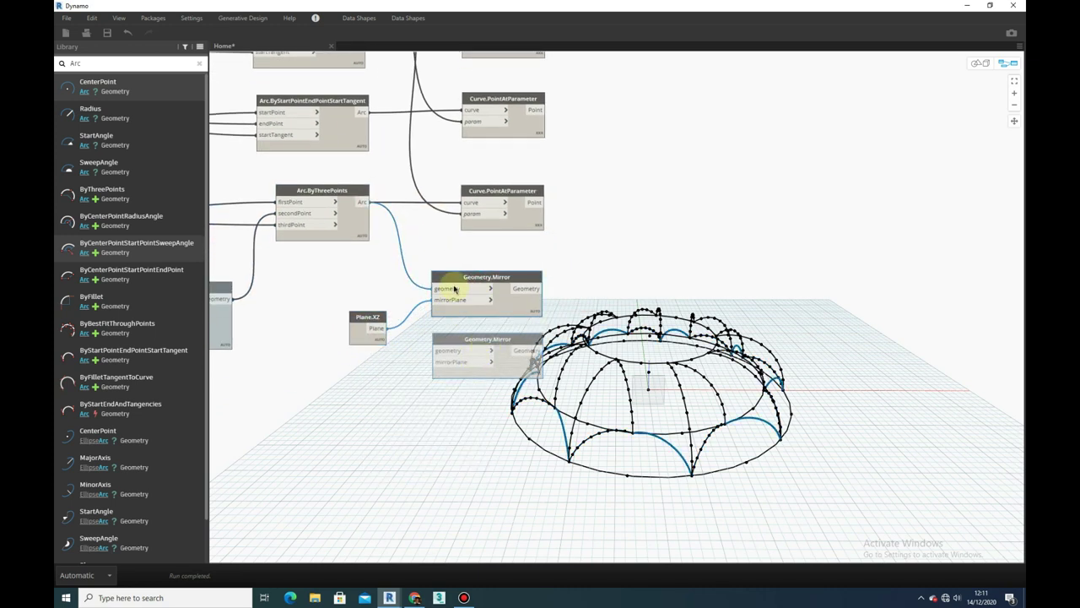
middle_drag(363, 115, 519, 332)
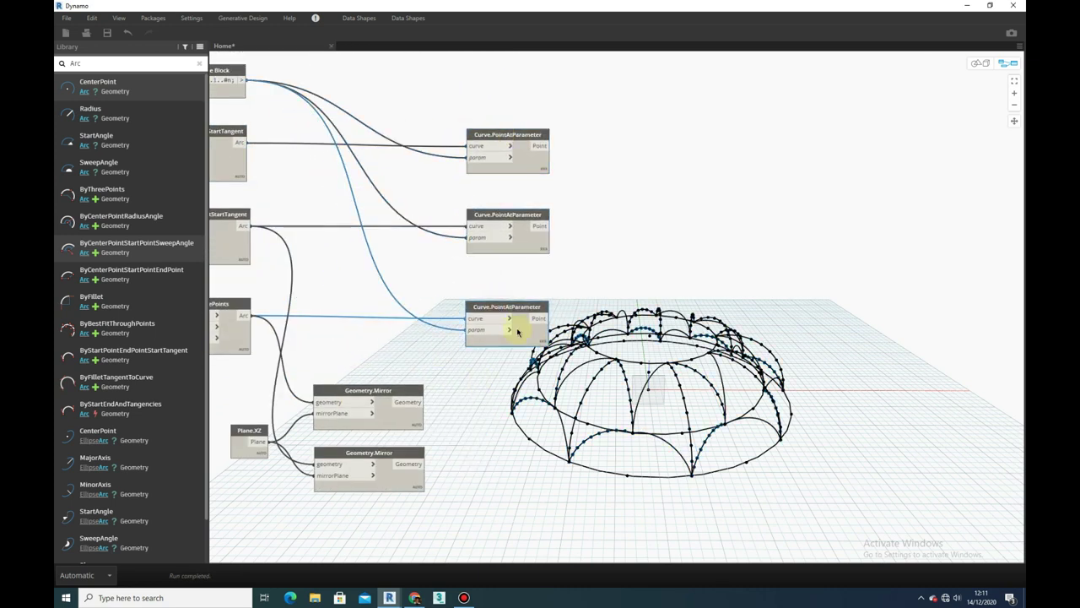
middle_drag(483, 452, 477, 249)
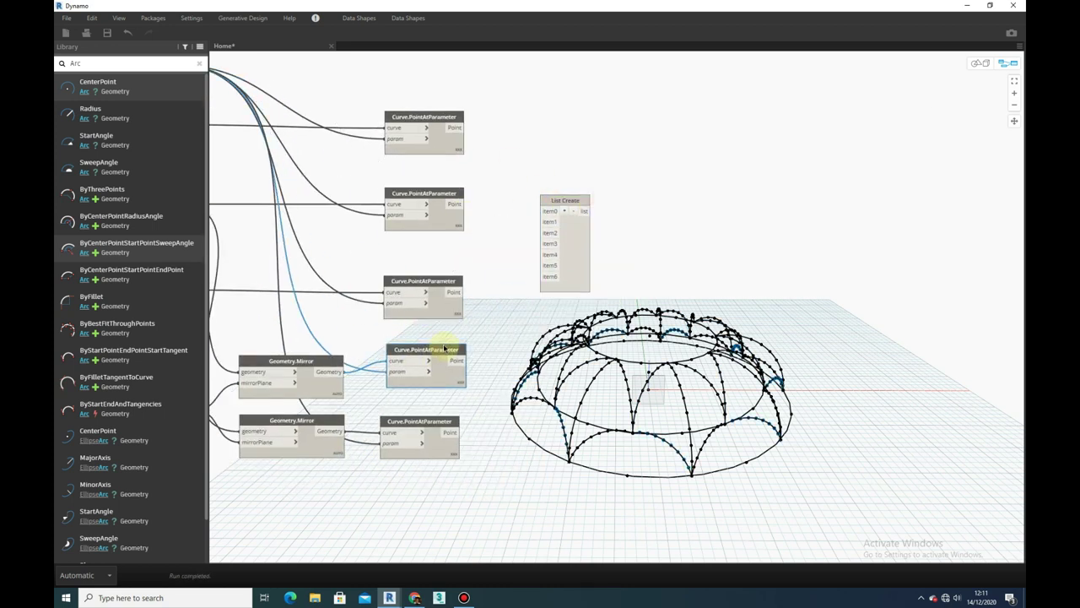
- Wire the sampled points into List Create and delete the two unneeded point nodes
scroll(480, 157, up, 3)
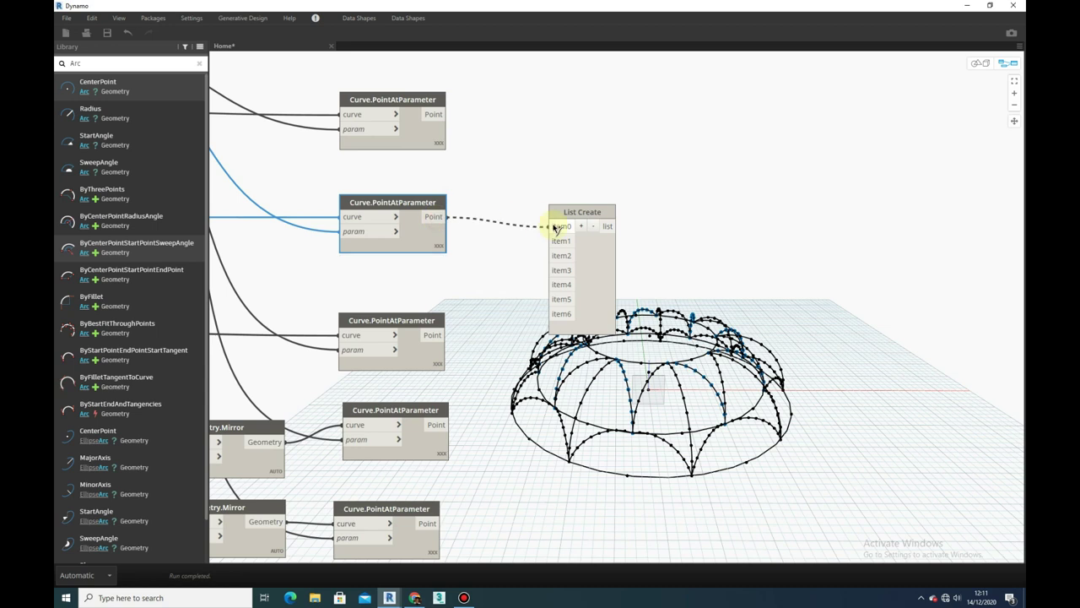
click(552, 243)
click(434, 118)
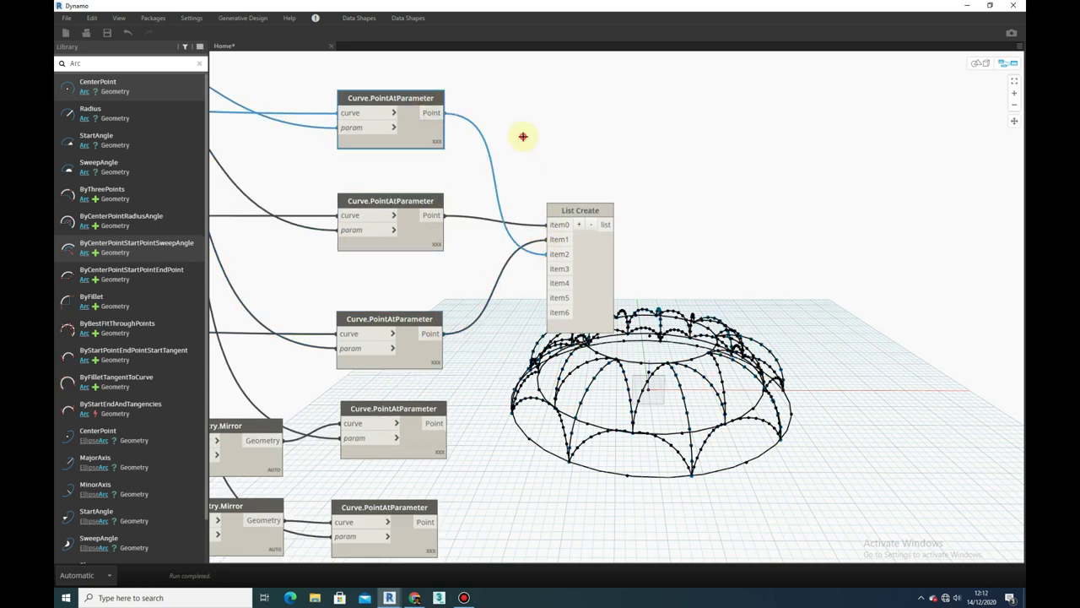
click(524, 136)
scroll(408, 475, down, 2)
key(Delete)
middle_drag(504, 213, 501, 302)
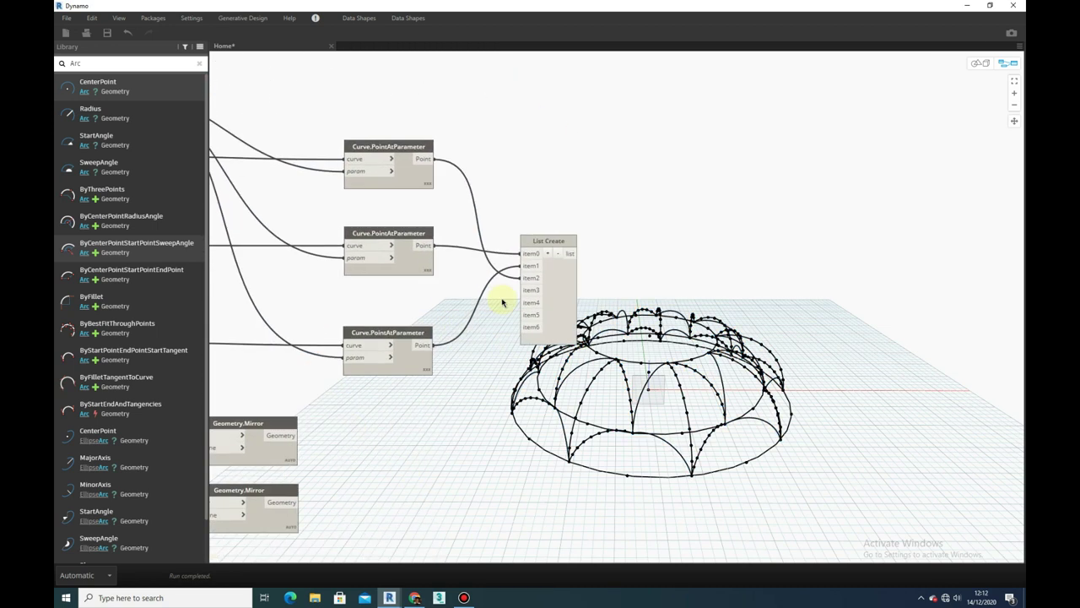
- Add List.Transpose and List.FirstItem nodes after List Create
right_click(511, 249)
mouse_move(538, 217)
middle_down()
mouse_move(476, 226)
mouse_move(485, 245)
middle_up()
text(transpose)
key(Return)
right_click(484, 246)
text(f)
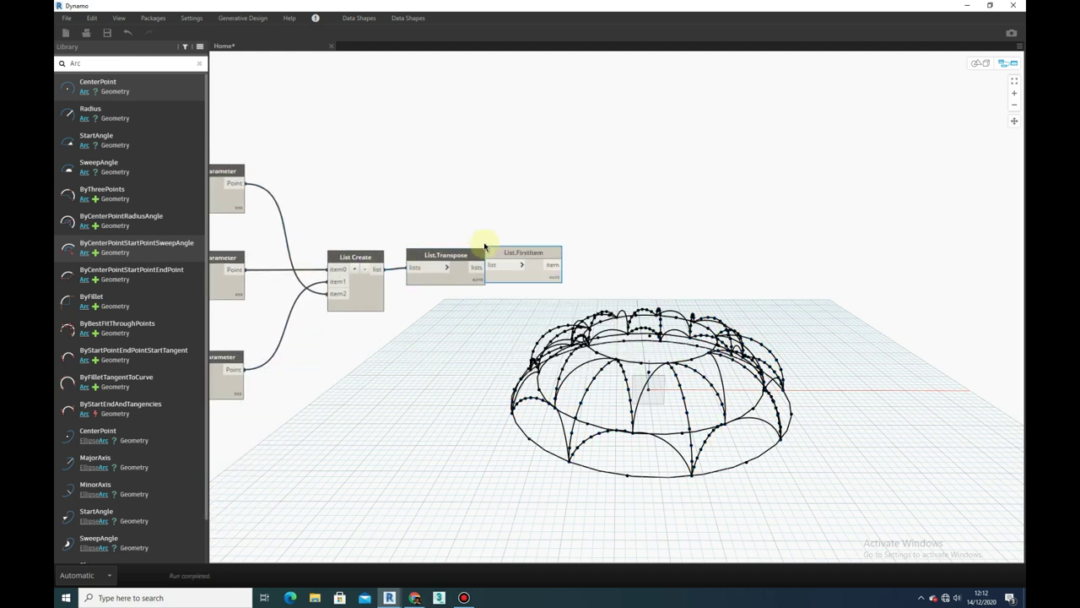
key(ctrl+b)
right_drag(530, 259, 680, 357)
key(ctrl+b)
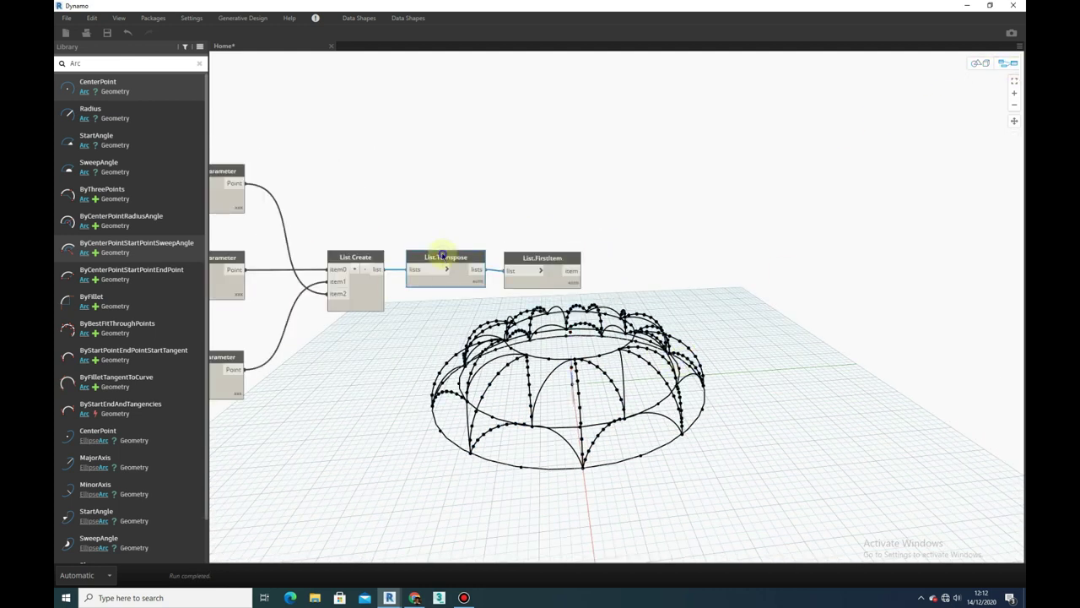
middle_drag(183, 201, 401, 191)
scroll(540, 194, up, 2)
- Deconstruct the list and build two NurbsCurve.ByControlPoints curves from the point sets
mouse_move(540, 193)
middle_down()
mouse_move(568, 297)
mouse_move(409, 260)
middle_up()
right_click(567, 297)
text(decons)
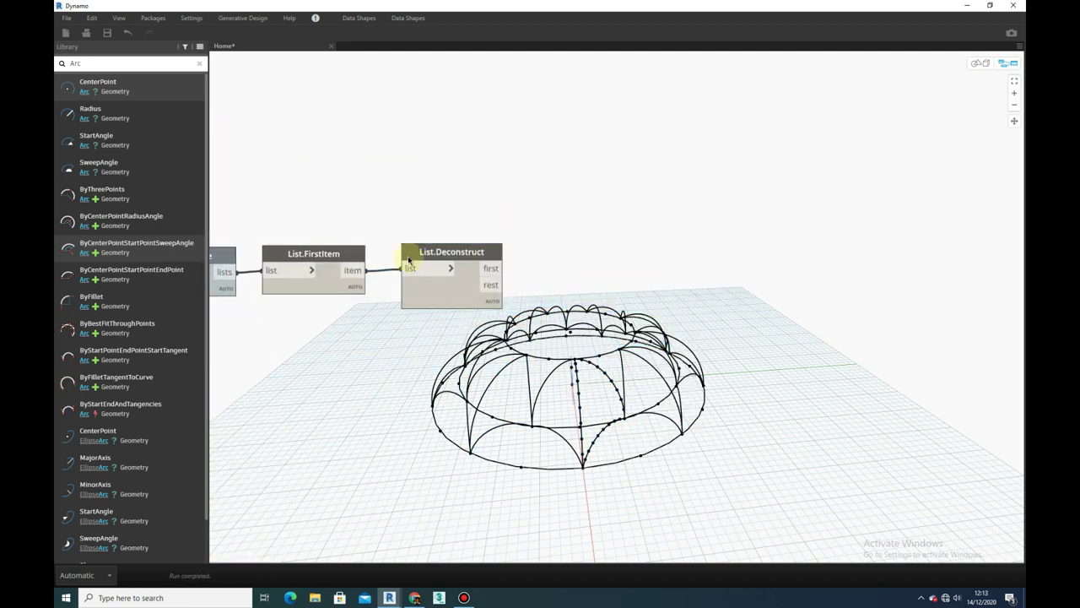
click(554, 309)
drag(535, 270, 534, 199)
click(506, 311)
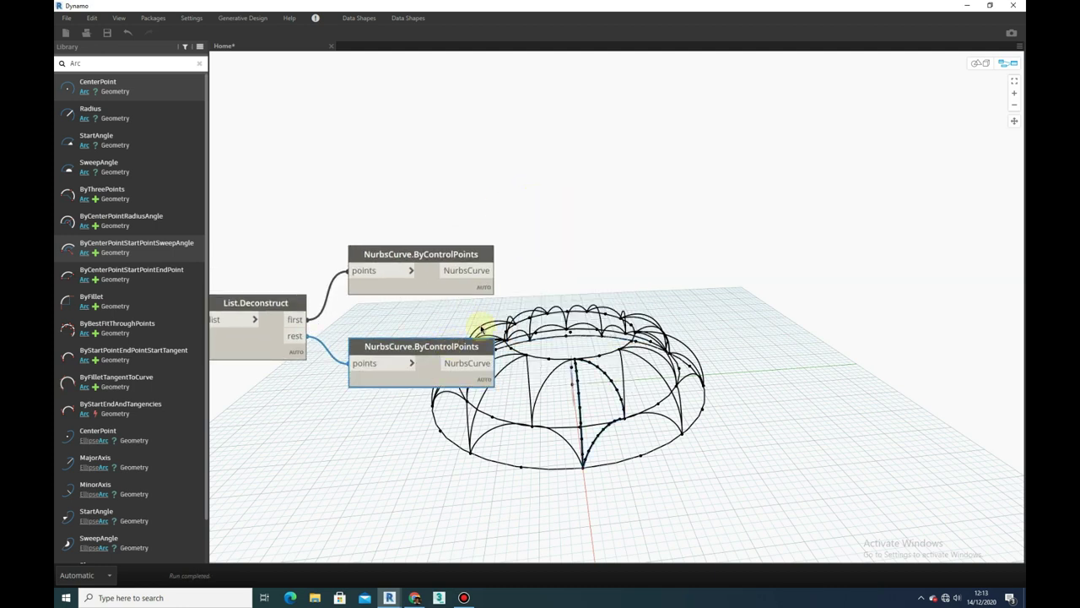
- Join both NURBS curves into one PolyCurve with Curve.Join
double_click(498, 301)
text(c join)
key(Return)
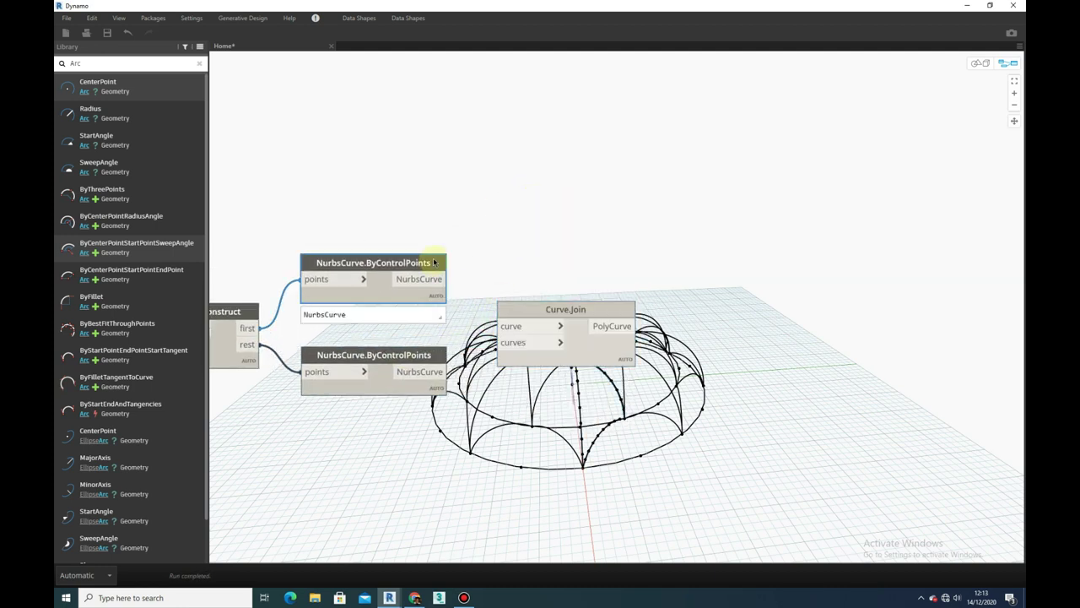
click(505, 342)
middle_drag(505, 342, 372, 330)
- Patch the joined PolyCurve into a surface with Surface.ByPatch
double_click(549, 318)
text(patch)
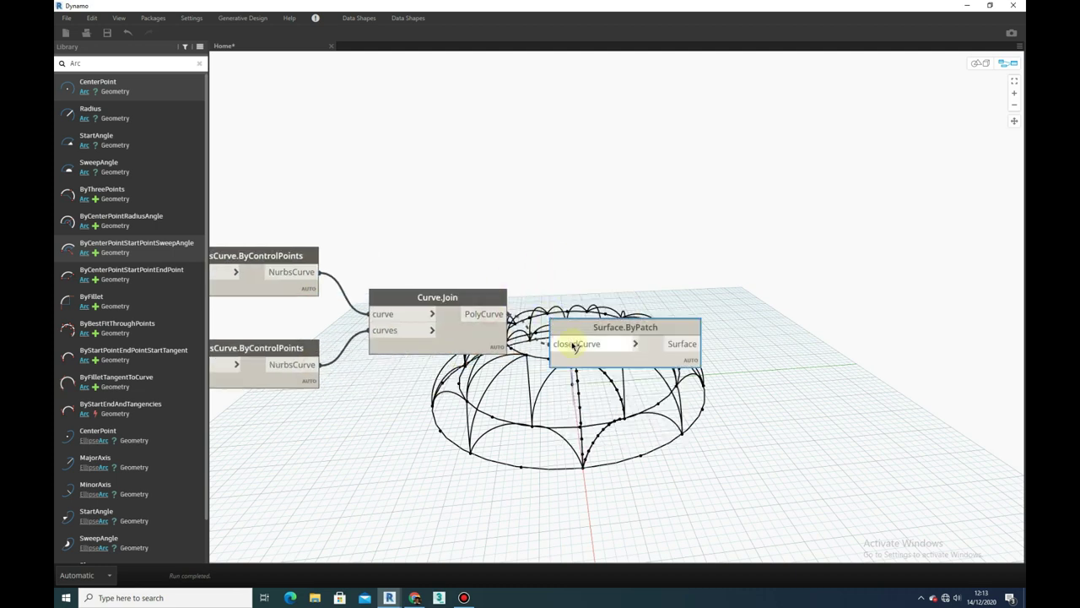
click(573, 346)
drag(578, 327, 581, 296)
middle_drag(778, 273, 630, 236)
double_click(600, 243)
- Add a Geometry.Rotate node from the library and feed the patch surface into it
text(rotate)
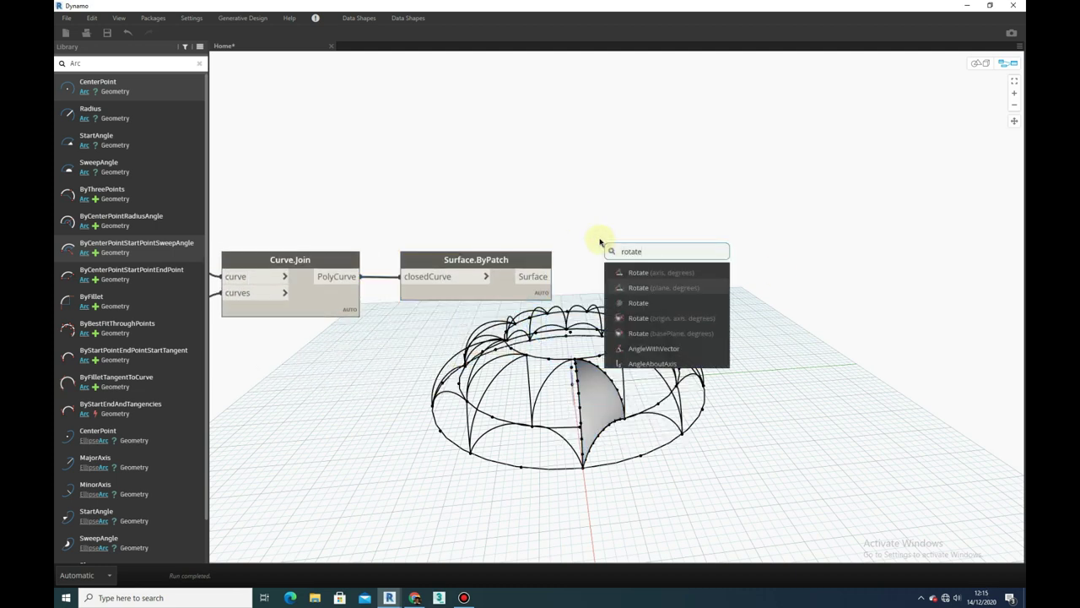
click(492, 161)
click(200, 63)
text(rotate)
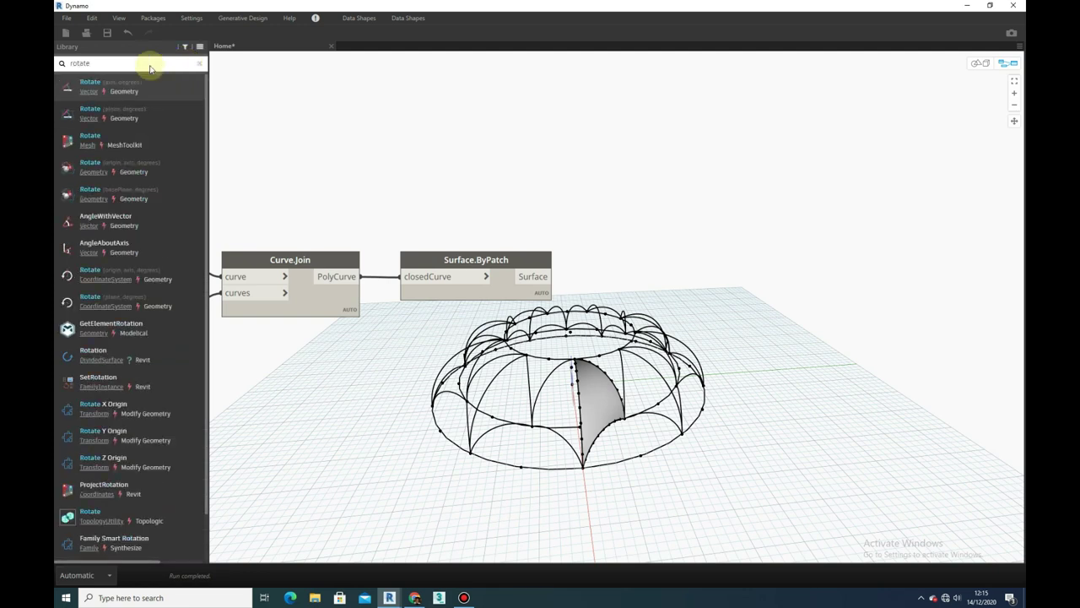
click(139, 191)
drag(549, 277, 625, 197)
middle_drag(509, 201, 560, 225)
- Set Plane.XY as the rotation base and feed the angle formula into degrees
double_click(562, 224)
text(xy)
key(Return)
click(687, 238)
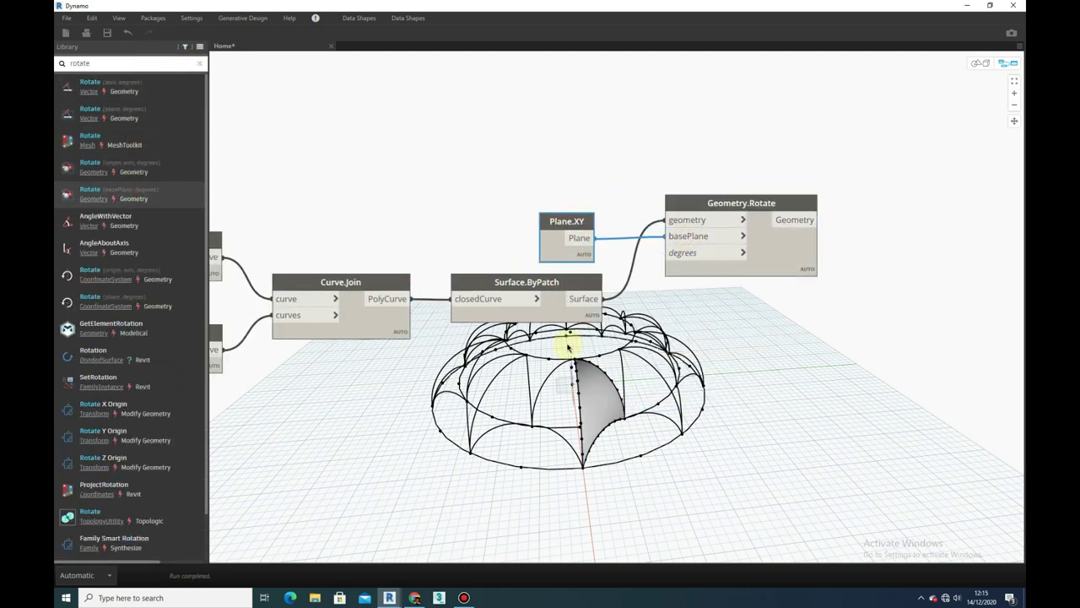
text(Math.P)
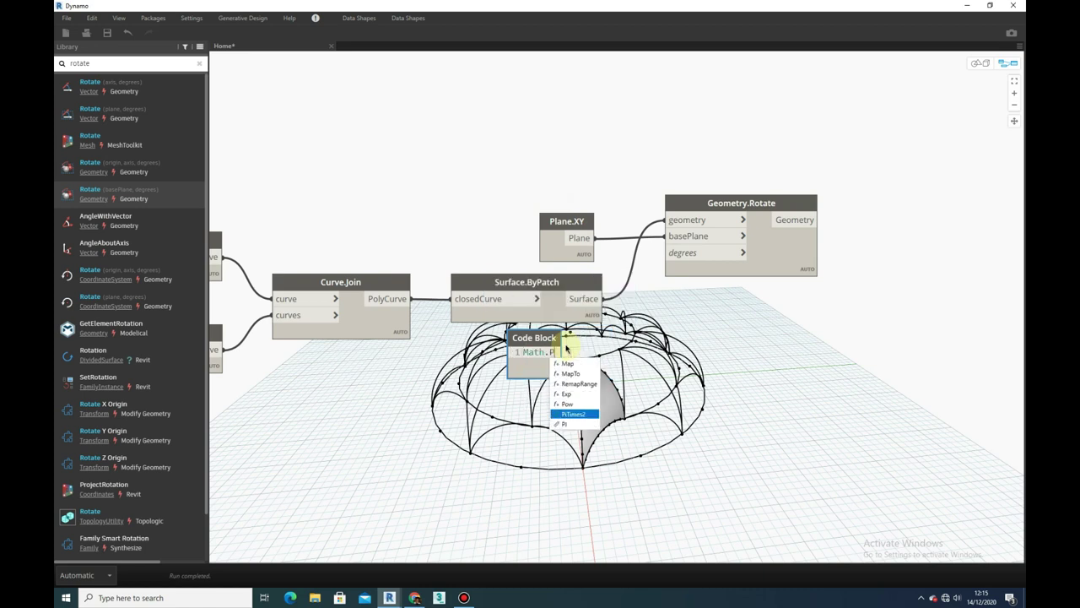
text(iTimes2*x;)
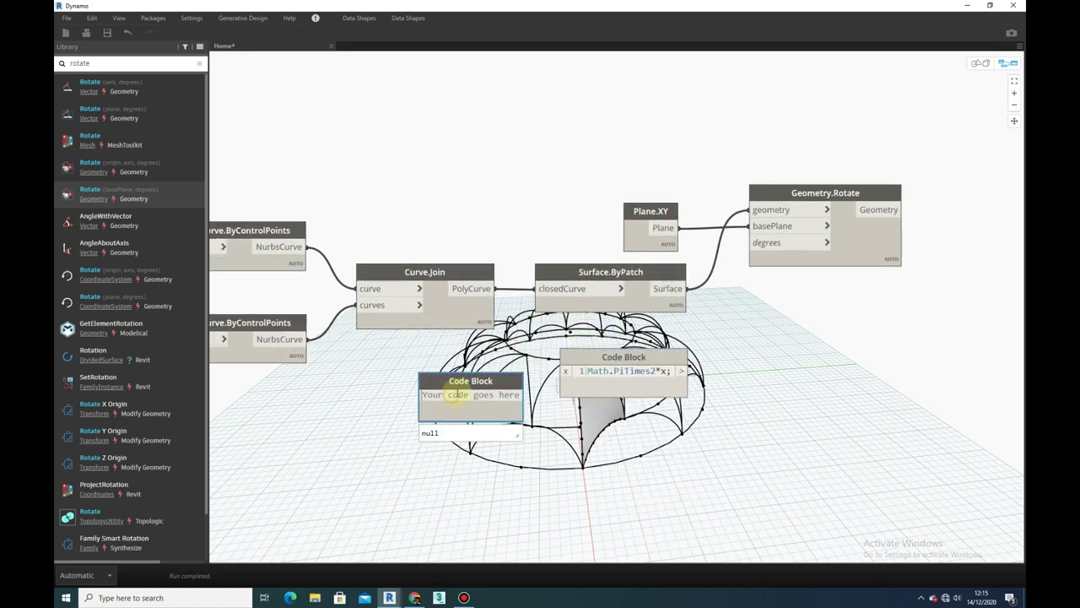
click(741, 244)
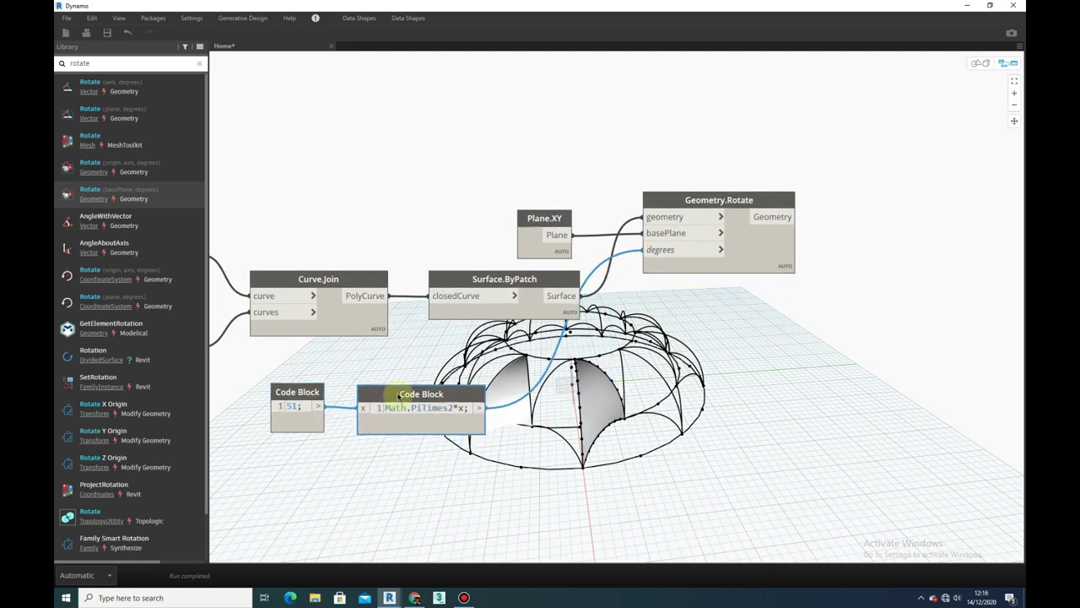
- Add a Range node beside its number code blocks and move the rotate node right
right_click(482, 374)
click(566, 439)
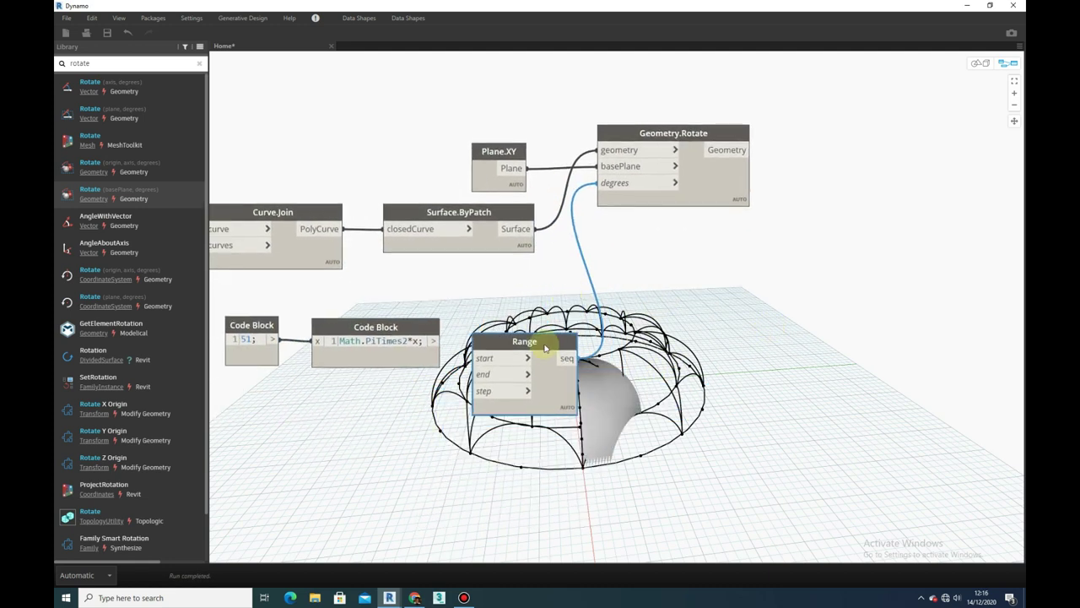
middle_drag(545, 347, 633, 307)
drag(349, 282, 315, 360)
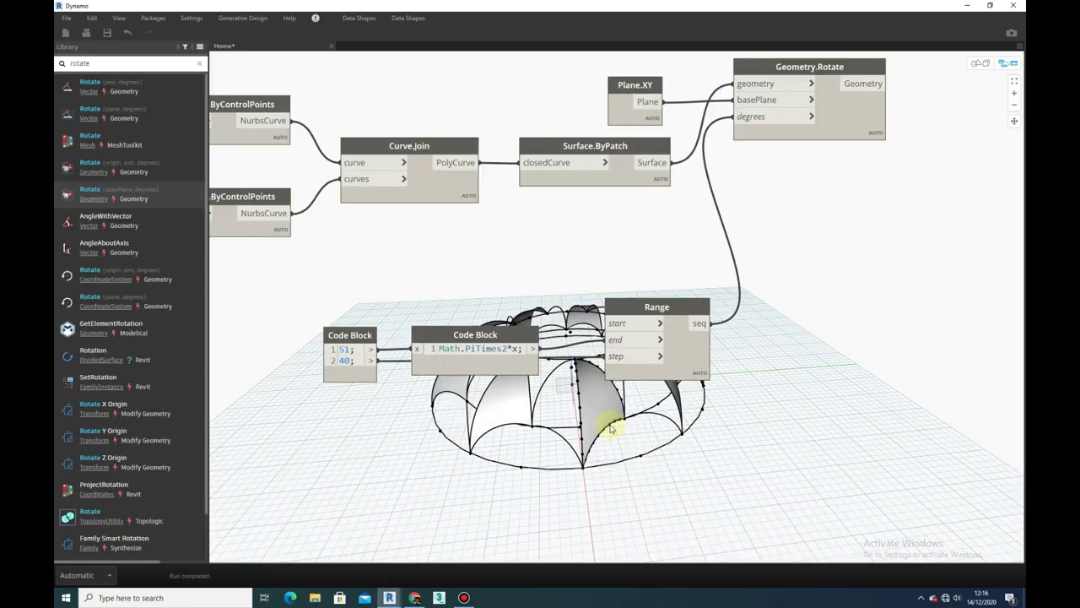
middle_drag(812, 67, 644, 172)
mouse_move(644, 173)
mouse_down()
mouse_move(713, 169)
mouse_move(758, 186)
mouse_up()
middle_drag(588, 183, 569, 211)
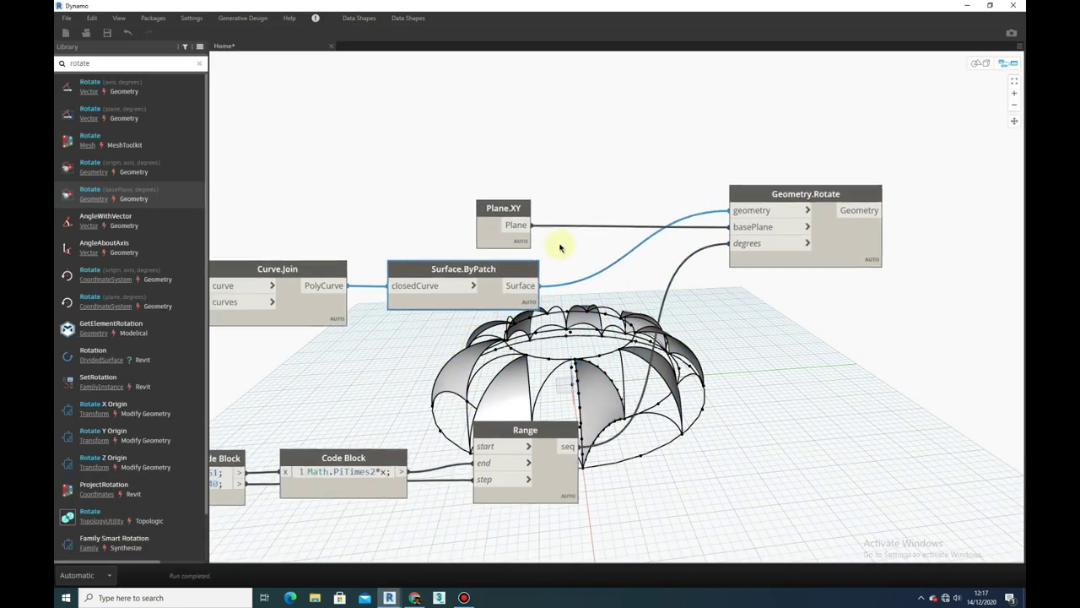
- Mirror the patched petal with Geometry.Mirror and feed it into a second Geometry.Rotate copy
right_click(590, 263)
text(mirror)
click(615, 284)
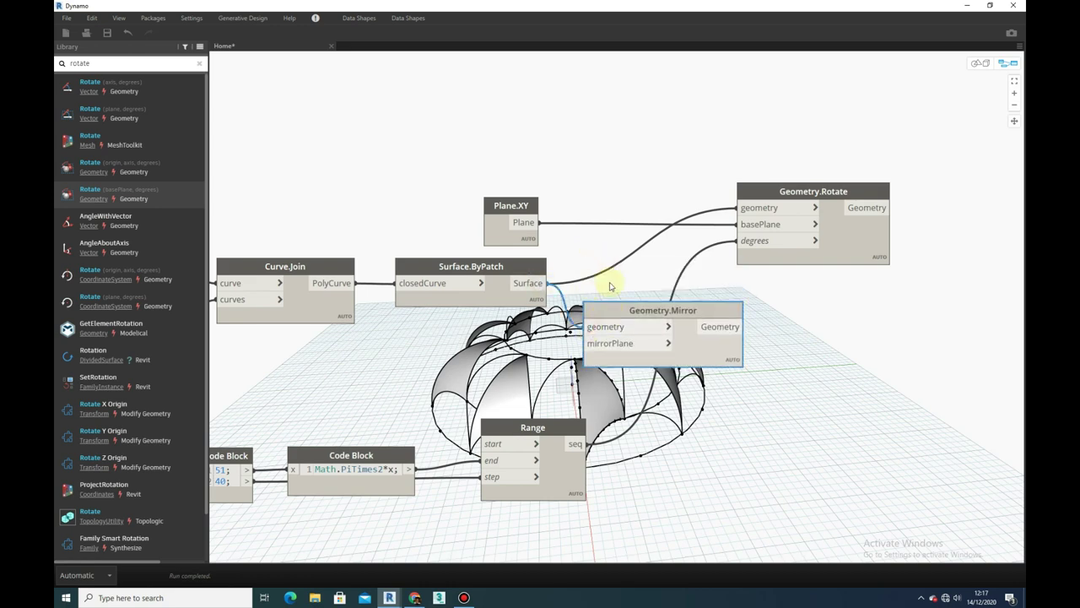
scroll(611, 285, down, 5)
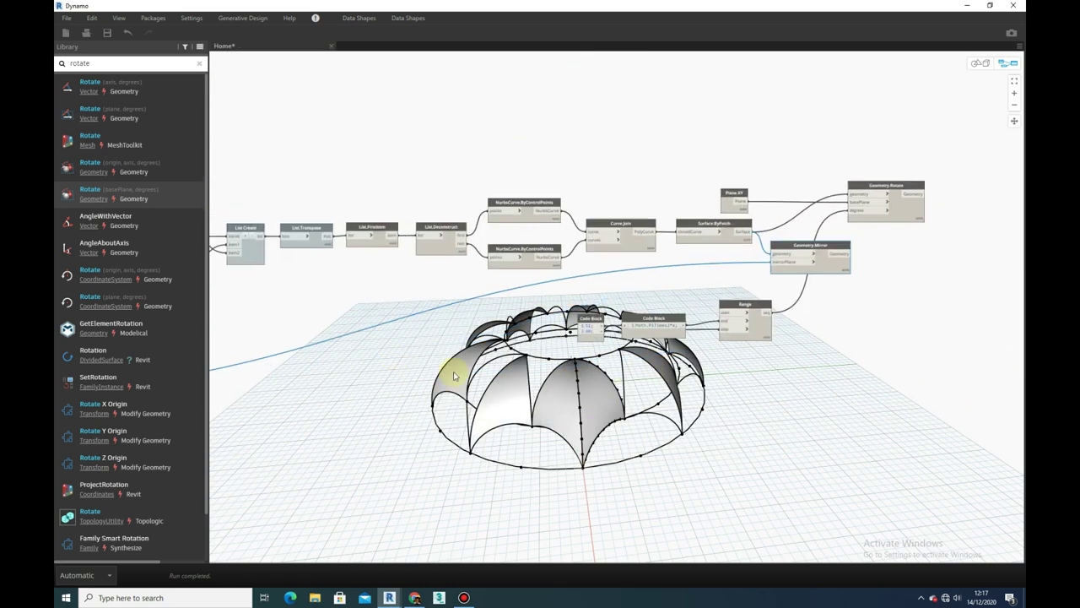
scroll(670, 289, up, 5)
key(ctrl+v)
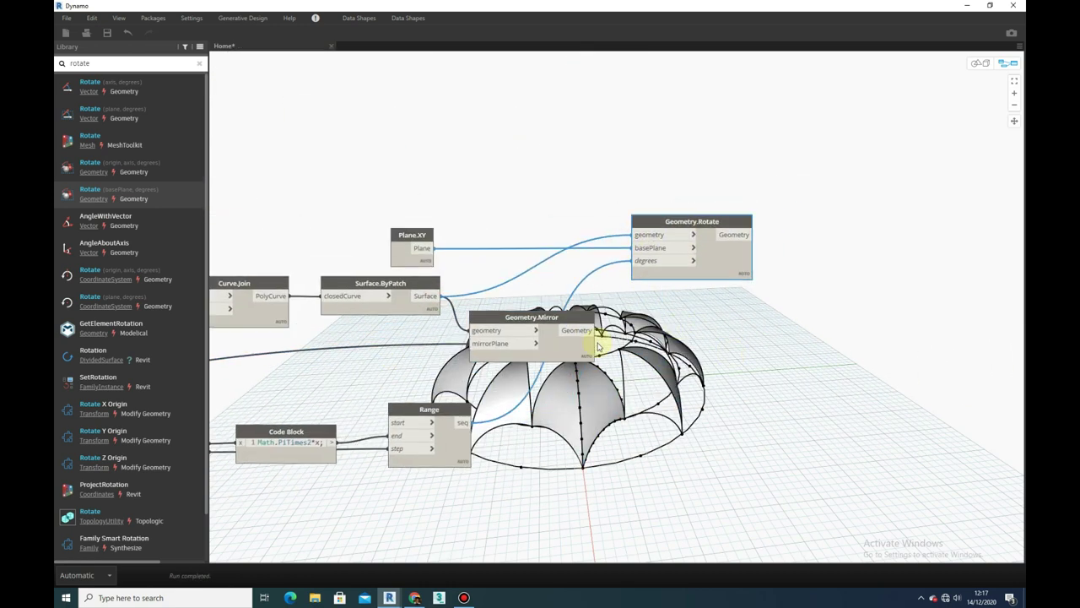
middle_drag(633, 380, 545, 372)
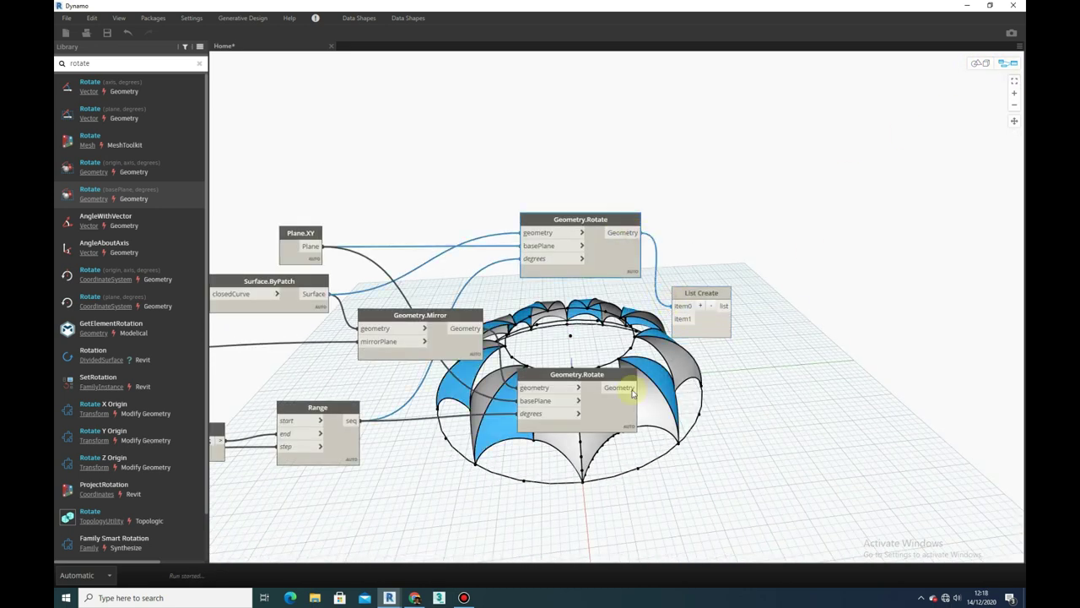
- Tidy the node graph with Cleanup Node Layout
right_click(564, 171)
click(595, 234)
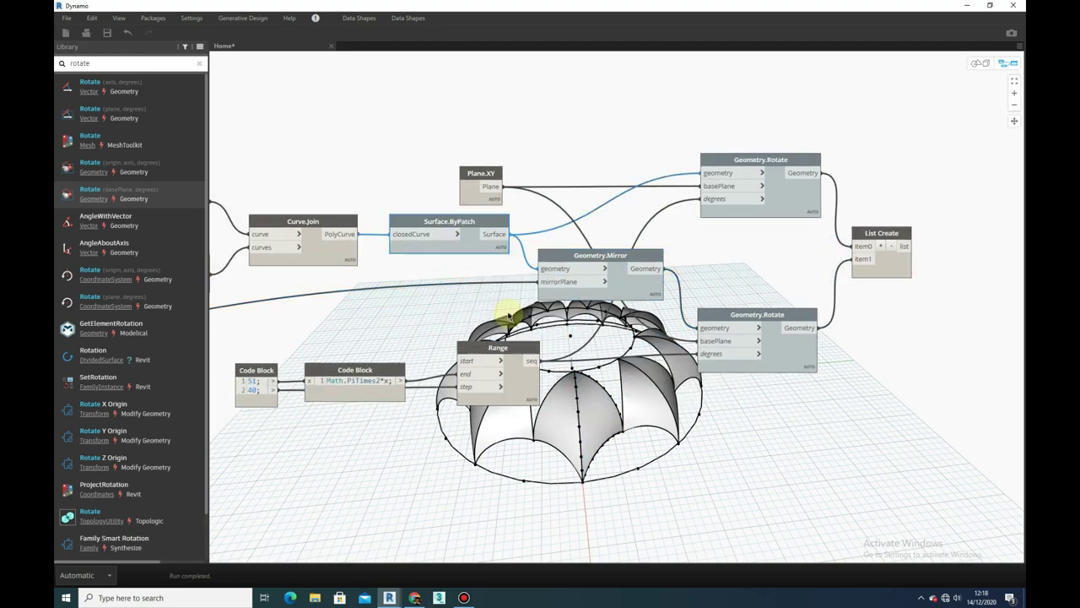
scroll(509, 316, down, 5)
scroll(386, 306, up, 3)
right_click(424, 203)
scroll(482, 242, down, 2)
- Orbit the 3D preview to inspect the completed petal dome
click(979, 63)
drag(658, 246, 569, 240)
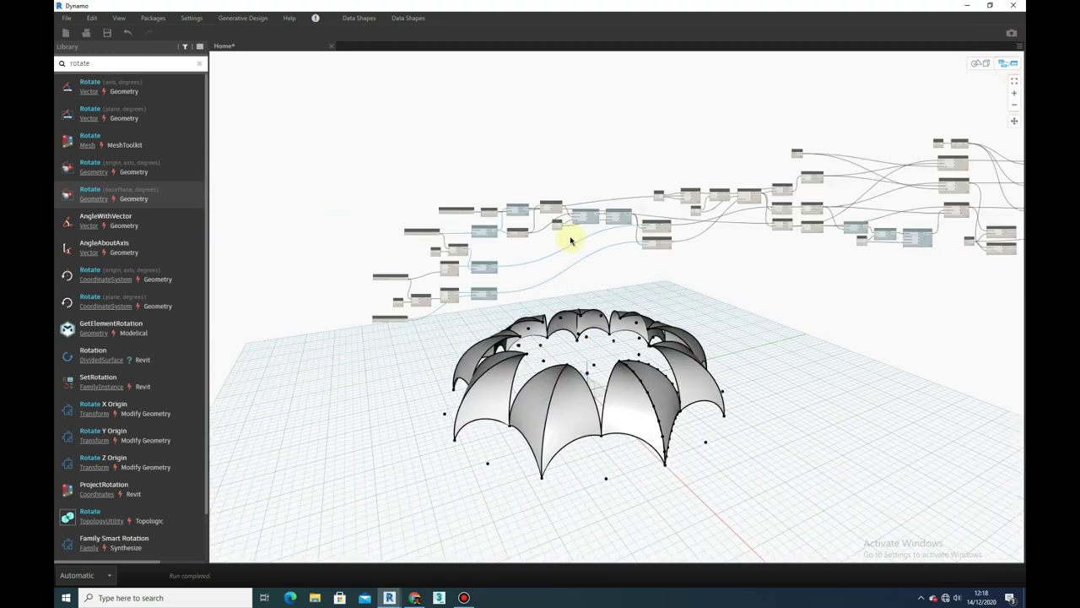
click(577, 349)
scroll(576, 349, up, 2)
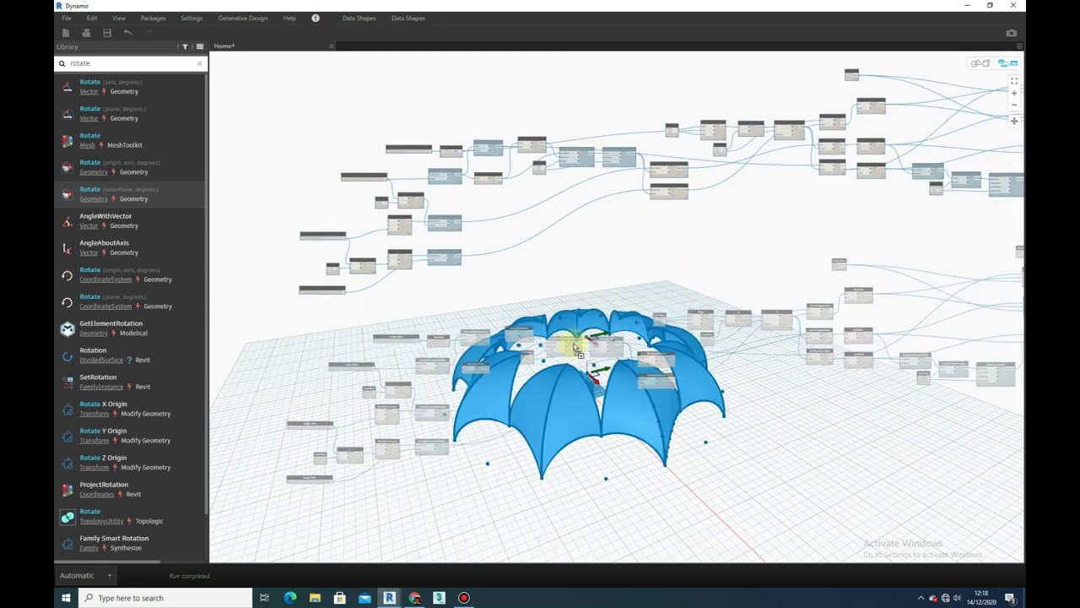
click(483, 354)
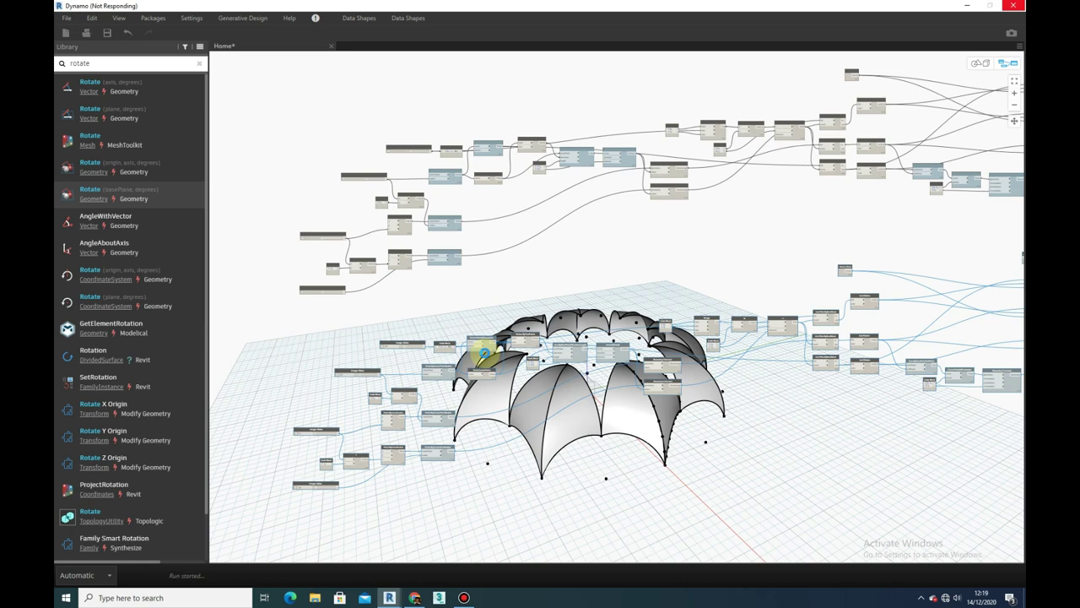
- Delete the old multiplier code block and wire the 15 slider into the lower point's z
scroll(501, 346, up, 2)
scroll(525, 284, up, 2)
scroll(453, 302, up, 2)
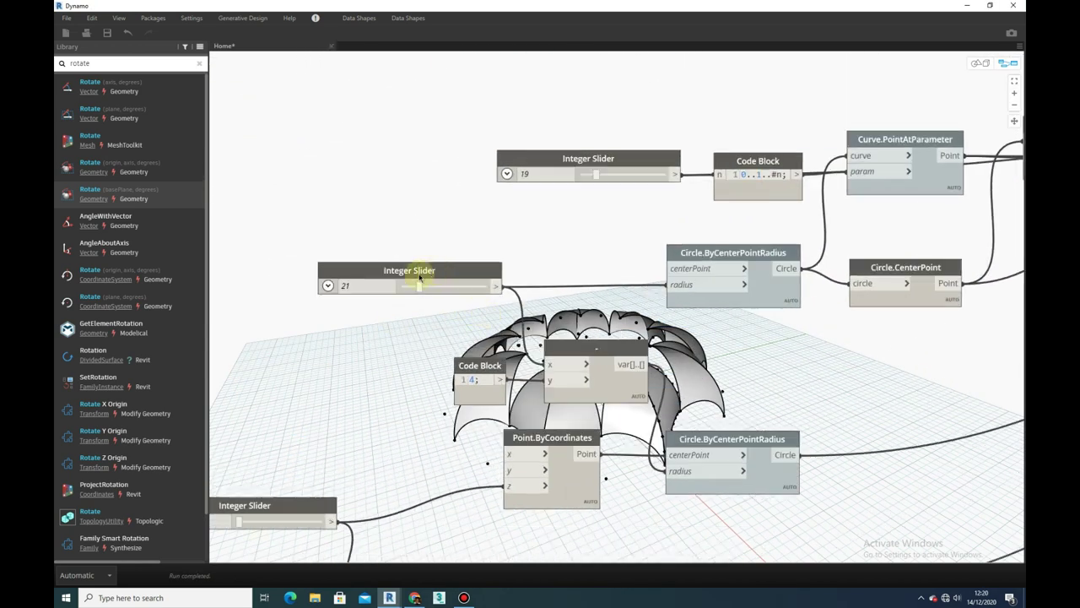
middle_drag(414, 278, 454, 285)
scroll(447, 338, down, 1)
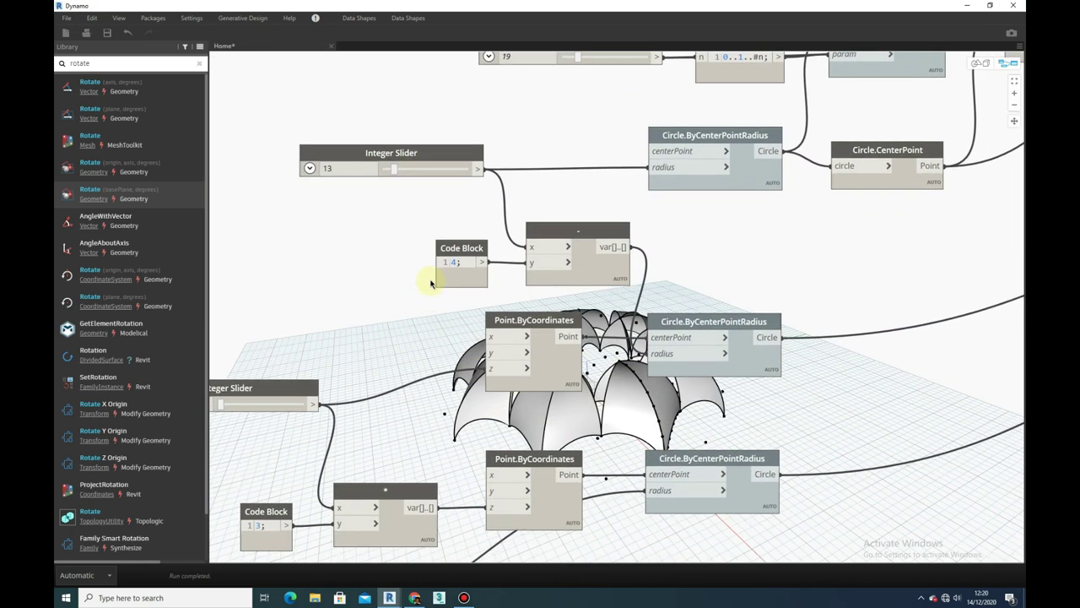
middle_drag(392, 310, 345, 309)
scroll(347, 321, down, 2)
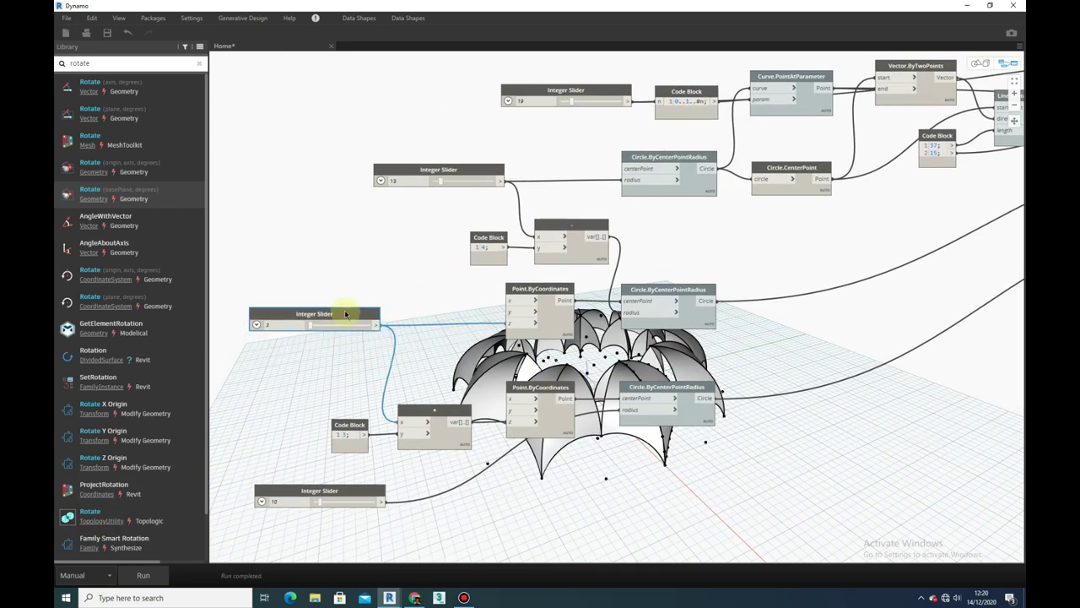
scroll(345, 314, up, 1)
middle_drag(518, 287, 498, 317)
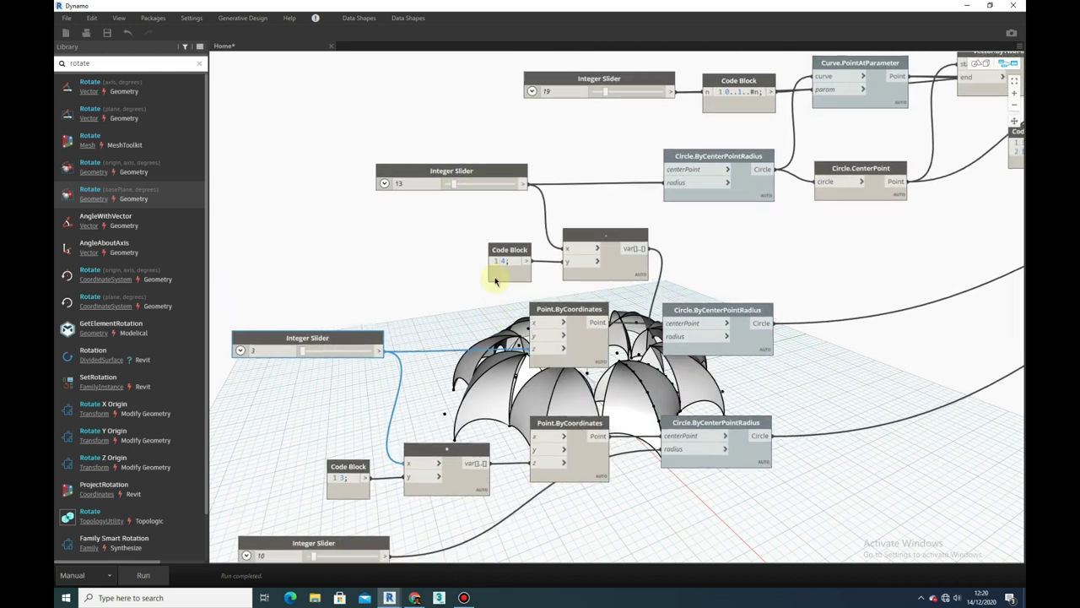
middle_drag(494, 273, 474, 373)
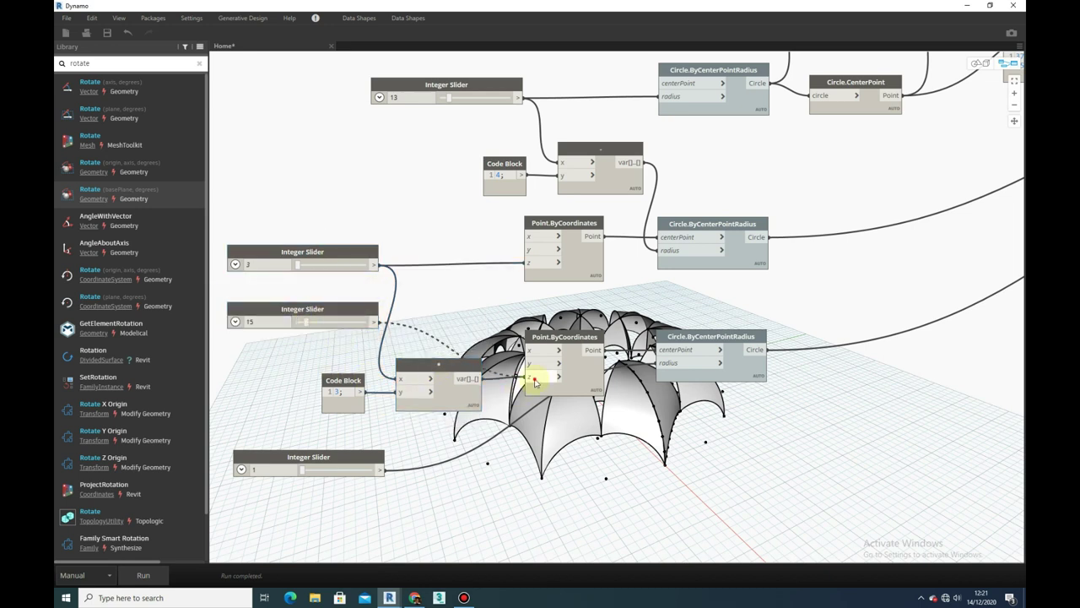
key(Delete)
drag(347, 314, 346, 366)
- Orbit the dome preview from above to check the raised crown
key(ctrl+b)
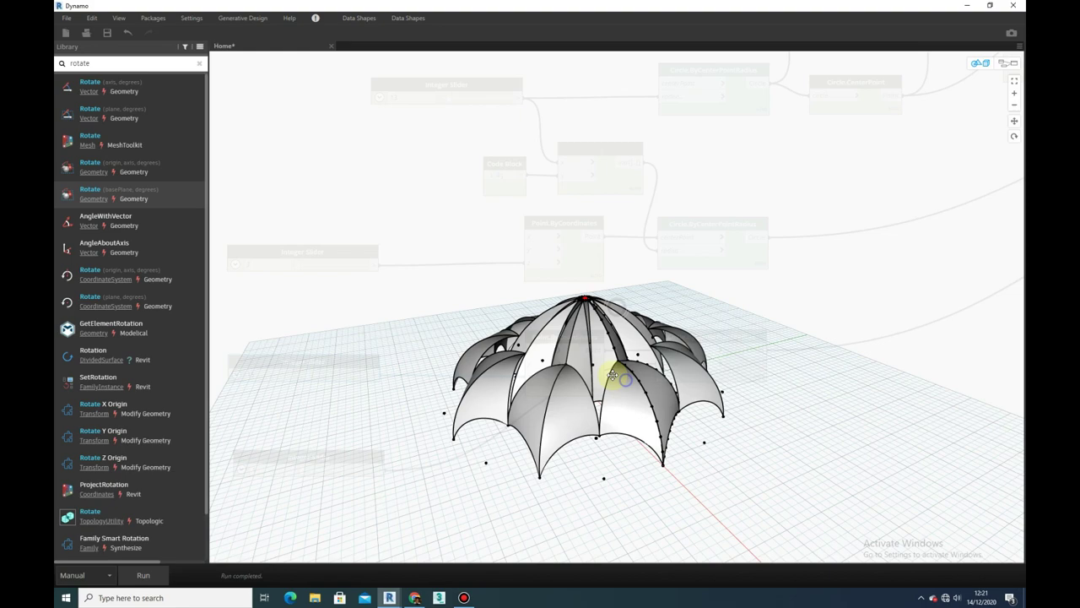
drag(506, 379, 630, 436)
drag(593, 390, 579, 357)
key(ctrl+b)
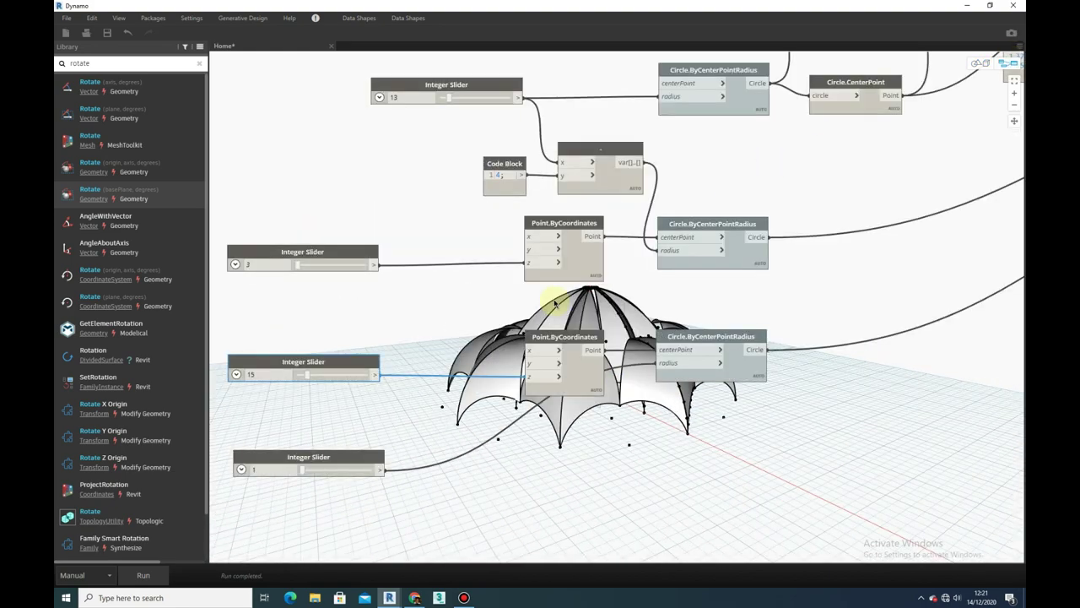
scroll(350, 393, up, 3)
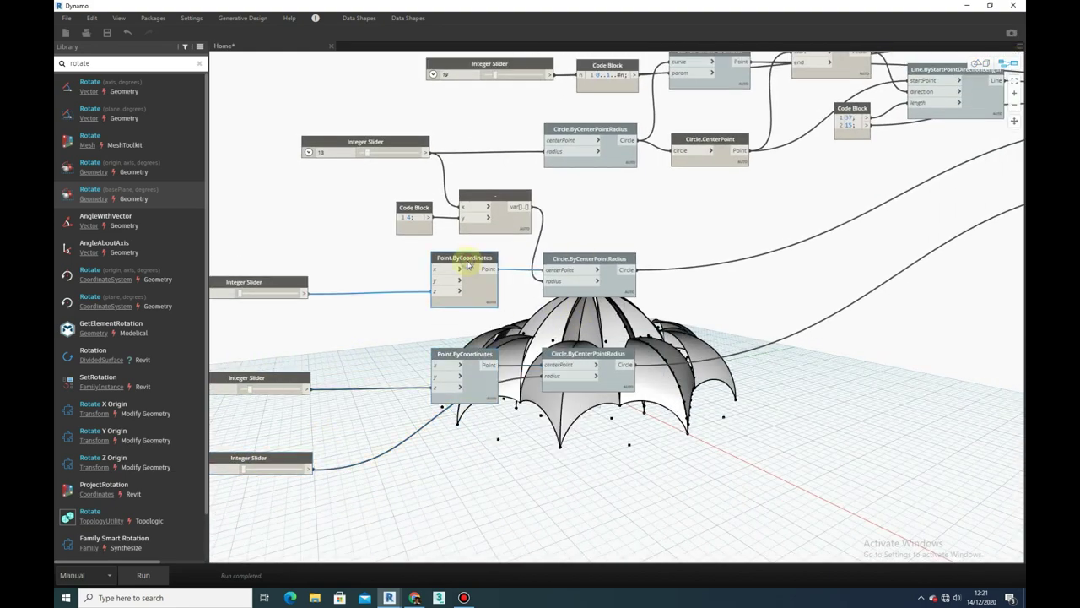
scroll(468, 264, down, 3)
scroll(687, 224, down, 2)
scroll(762, 189, up, 3)
right_click(763, 189)
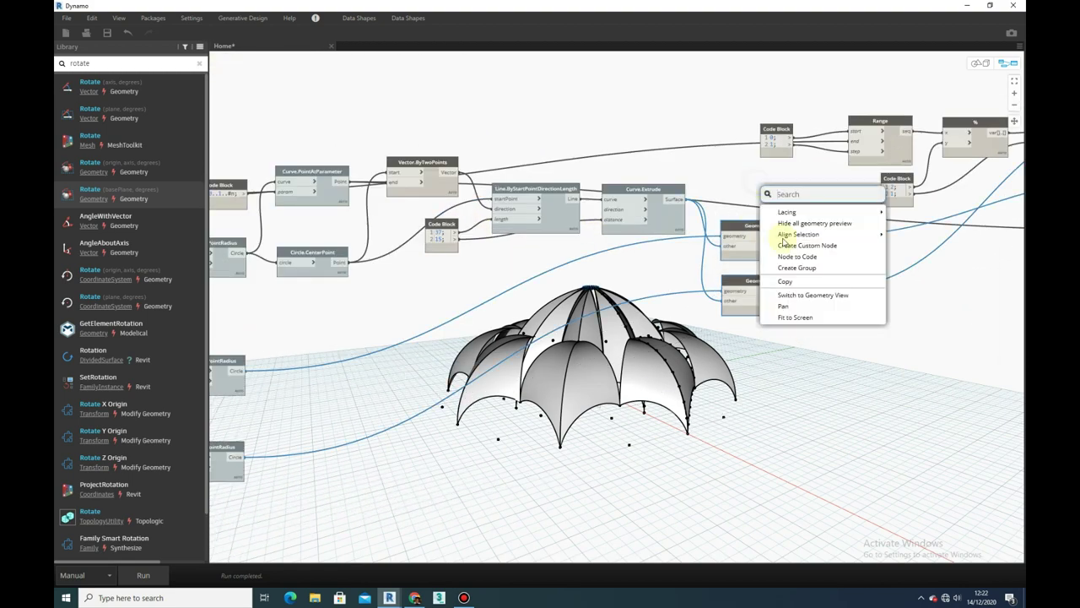
scroll(808, 206, down, 3)
scroll(784, 152, up, 3)
right_click(755, 177)
scroll(714, 268, down, 3)
scroll(714, 268, up, 3)
scroll(714, 140, down, 3)
scroll(564, 275, up, 3)
scroll(506, 211, down, 3)
right_click(458, 140)
scroll(523, 194, down, 2)
scroll(405, 284, up, 3)
scroll(437, 274, up, 1)
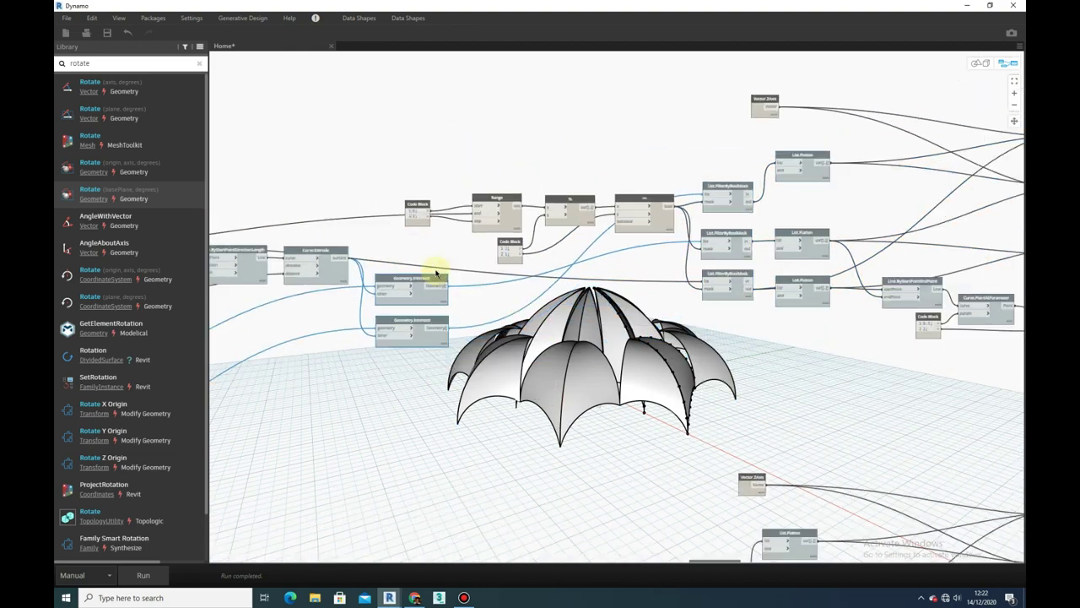
scroll(436, 274, down, 3)
scroll(458, 163, down, 3)
key(ctrl+b)
scroll(548, 346, up, 3)
scroll(482, 309, up, 2)
scroll(719, 339, up, 2)
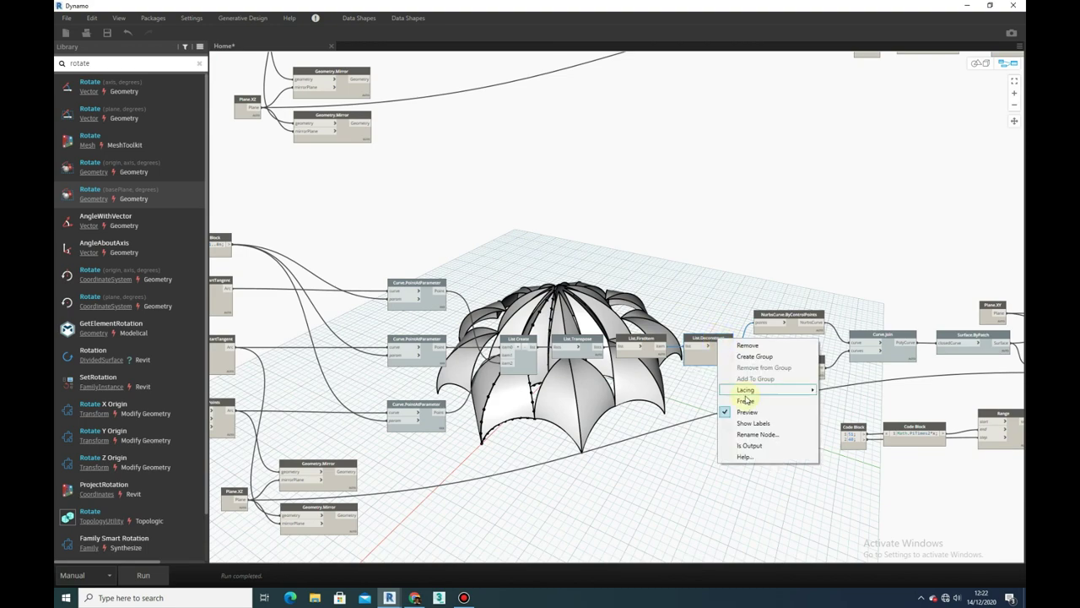
mouse_move(650, 342)
middle_down()
mouse_move(627, 278)
mouse_move(620, 180)
middle_up()
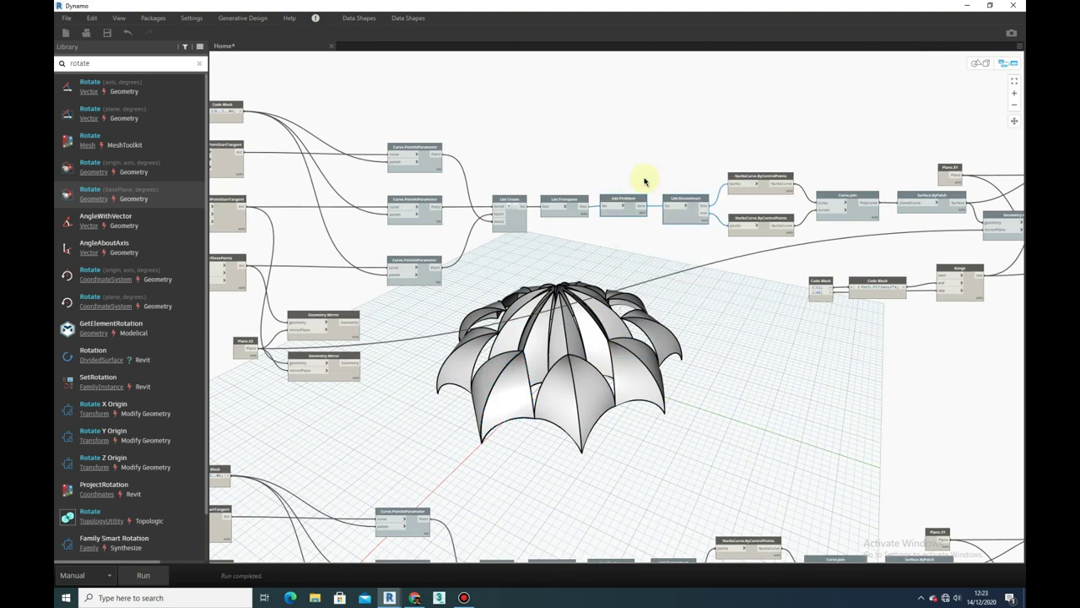
scroll(644, 180, down, 3)
scroll(521, 212, down, 2)
scroll(718, 248, down, 2)
- Group the upper node cluster as 'Outer Part' and colour it teal
drag(820, 350, 365, 261)
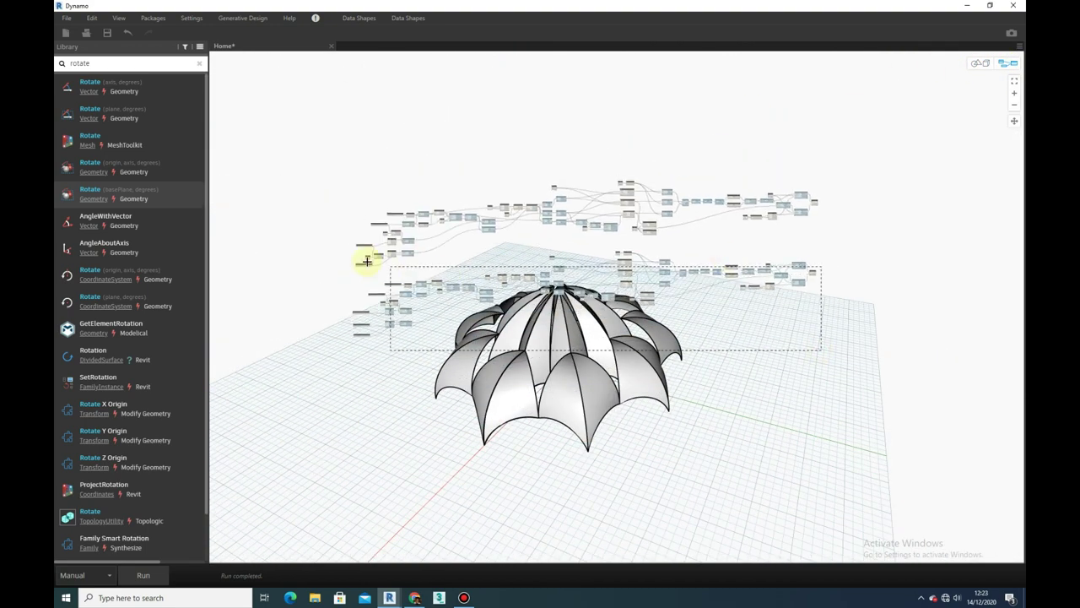
scroll(726, 279, up, 2)
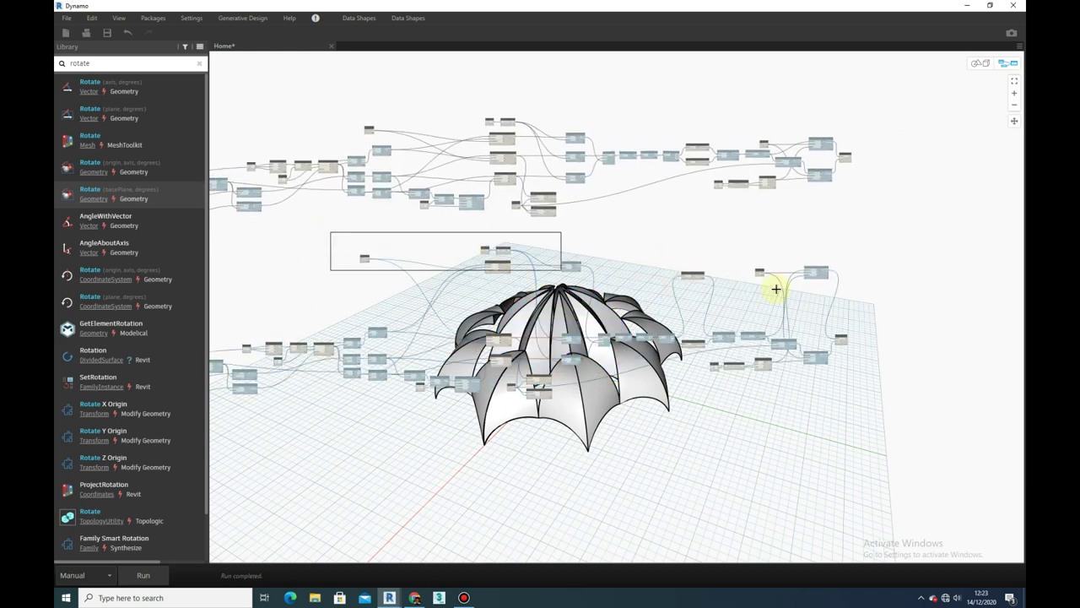
scroll(823, 313, down, 2)
drag(235, 179, 965, 307)
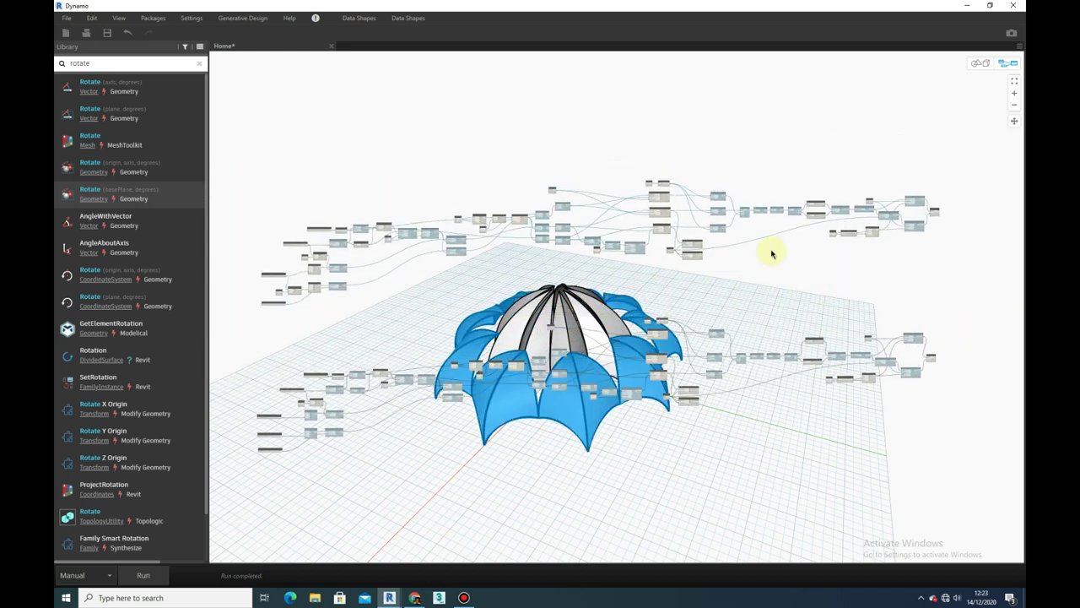
key(ctrl+g)
scroll(335, 198, up, 3)
scroll(346, 190, up, 2)
double_click(351, 183)
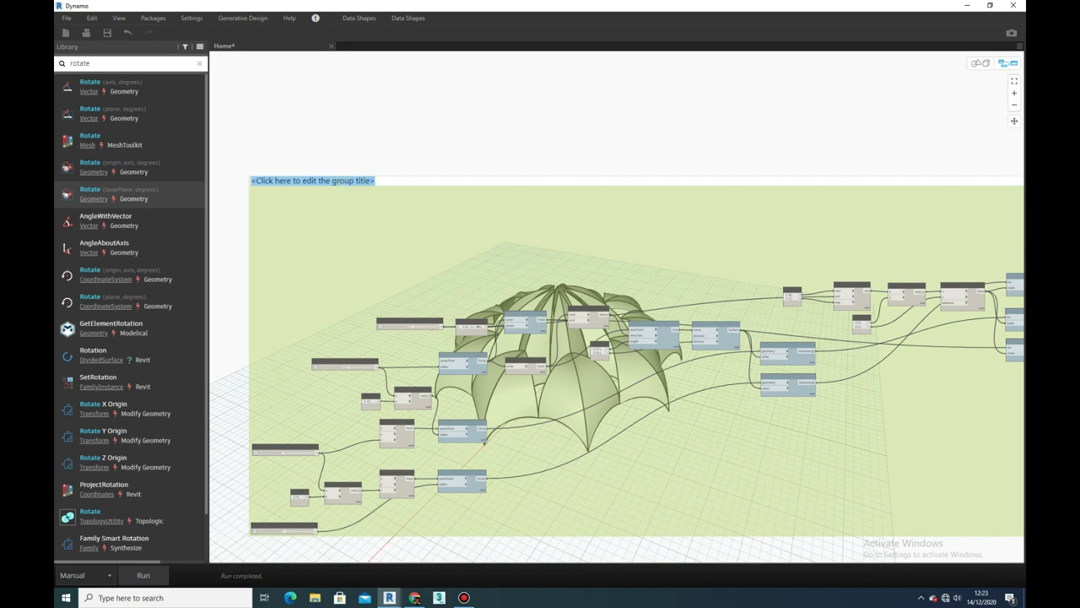
click(405, 187)
scroll(406, 188, down, 3)
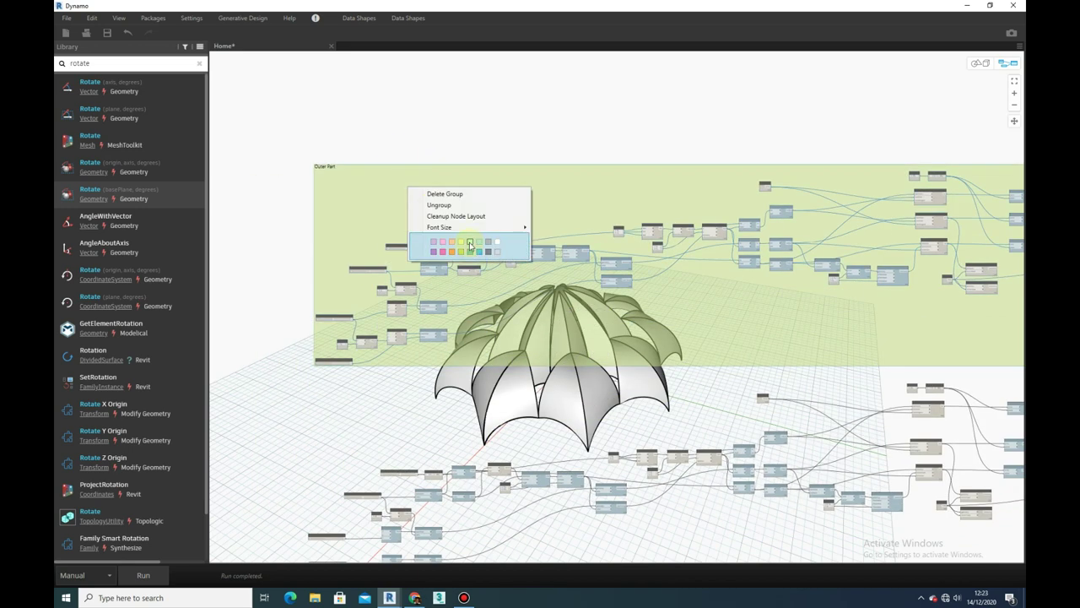
click(470, 245)
- Group the remaining lower nodes as 'Inner Part' in peach
scroll(458, 229, down, 2)
drag(317, 222, 1020, 376)
key(ctrl+g)
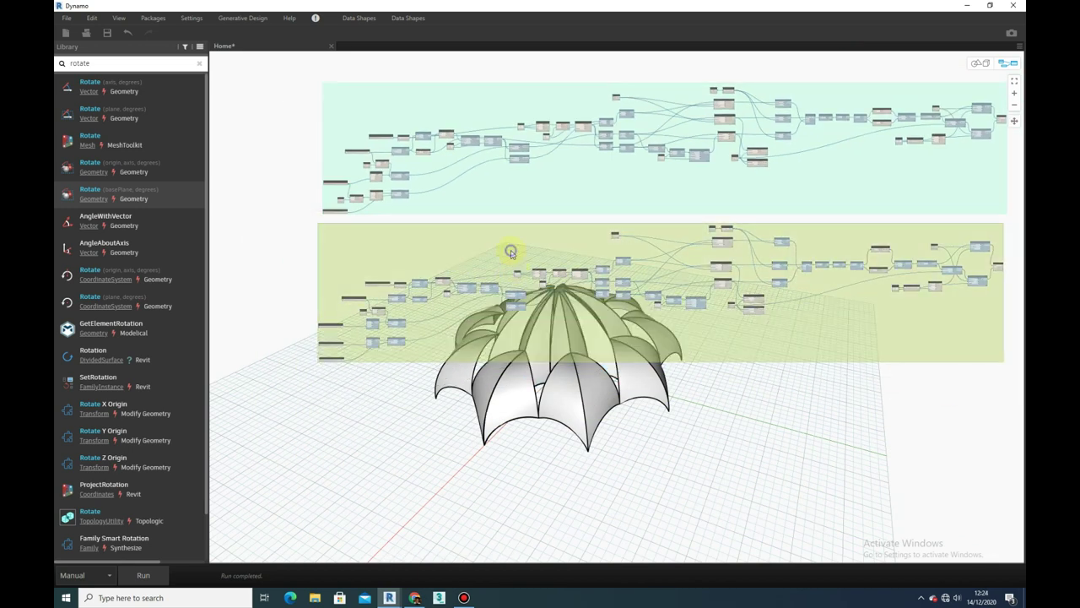
scroll(390, 245, up, 4)
click(337, 243)
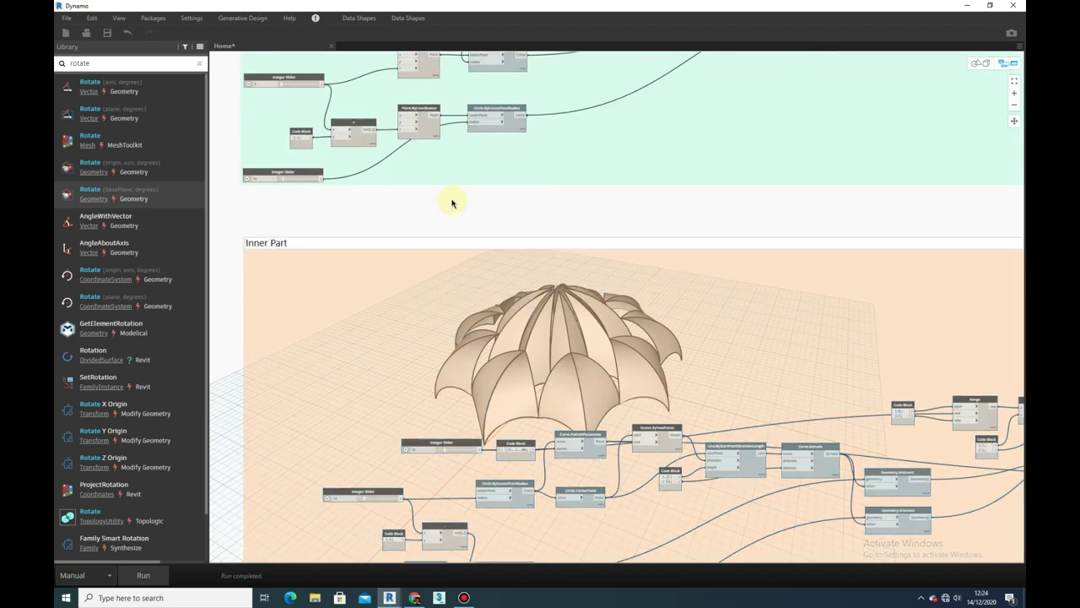
scroll(460, 217, down, 4)
scroll(470, 211, up, 1)
scroll(506, 207, down, 2)
scroll(532, 203, up, 1)
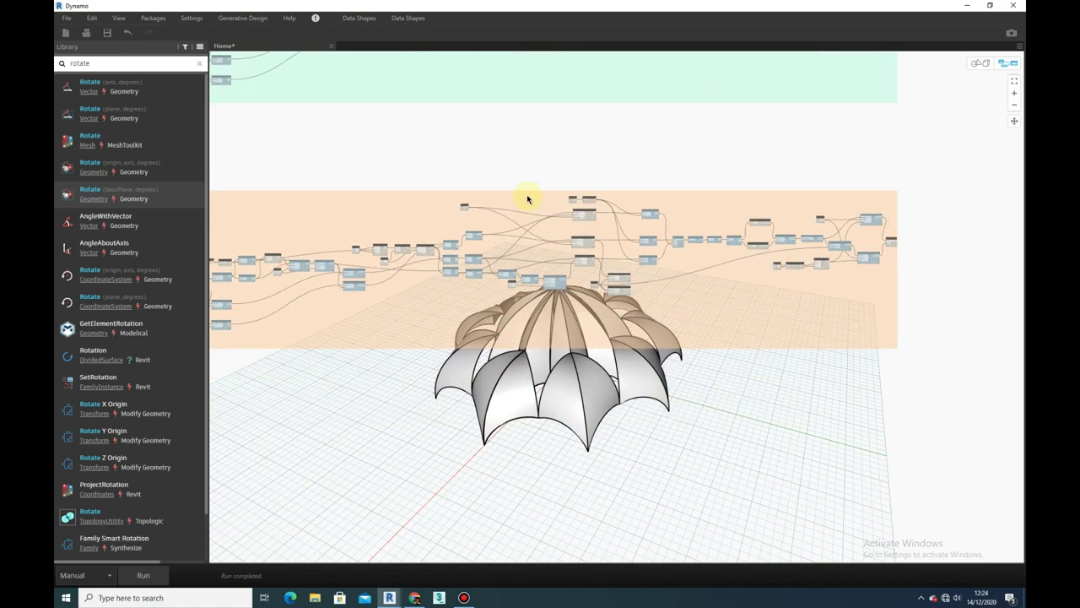
scroll(540, 219, down, 1)
scroll(507, 194, up, 3)
scroll(501, 92, up, 1)
scroll(532, 254, down, 3)
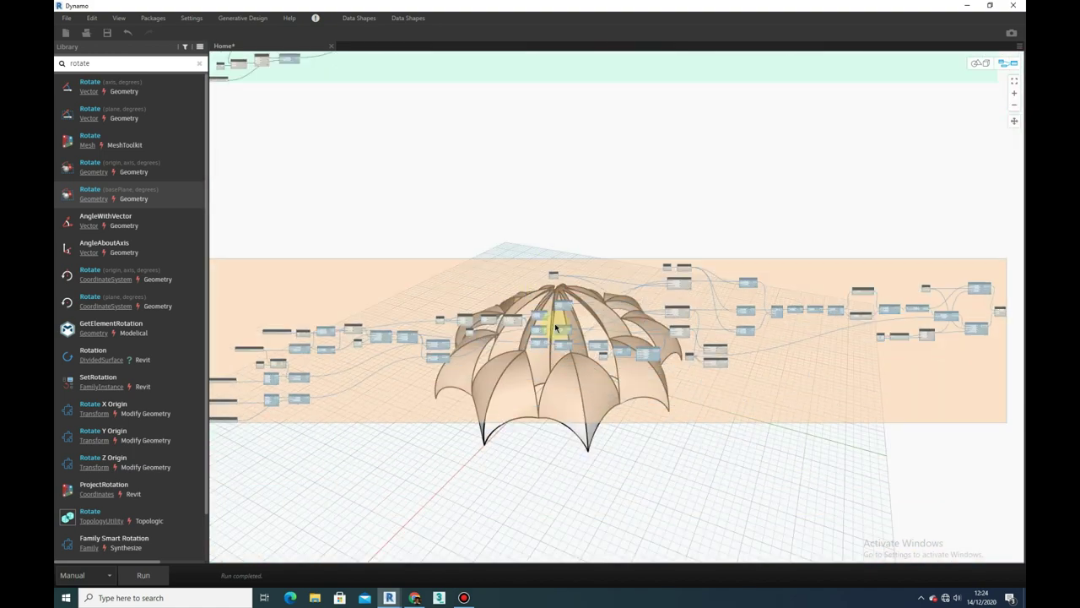
scroll(591, 279, up, 3)
scroll(374, 217, up, 3)
right_click(376, 218)
- Turn on the radial lines preview and check them in the 3D view
click(406, 292)
scroll(881, 110, down, 2)
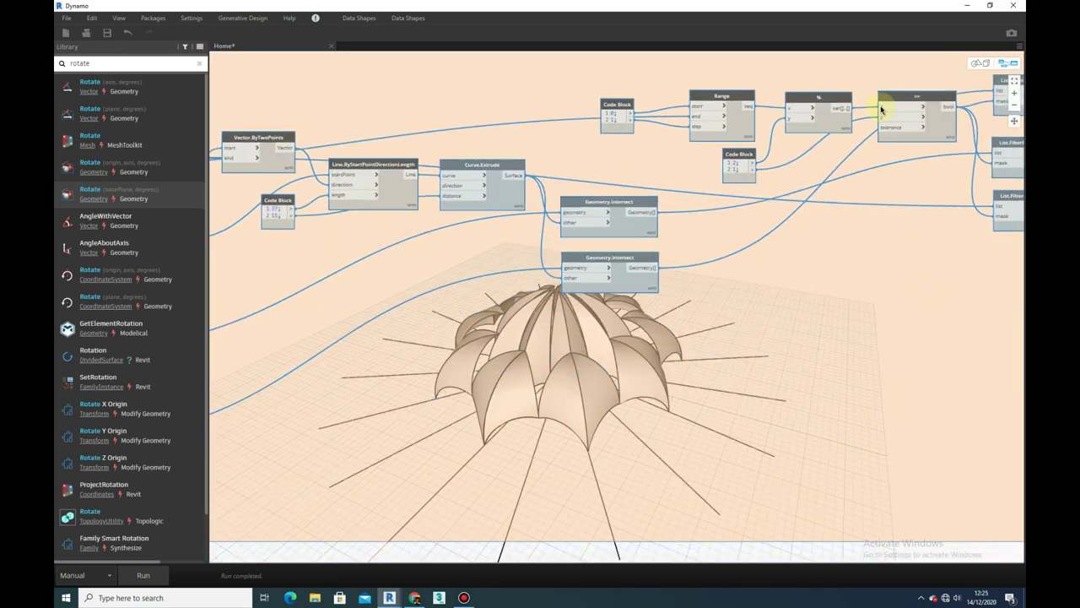
key(ctrl+b)
key(ctrl+b)
scroll(627, 313, down, 3)
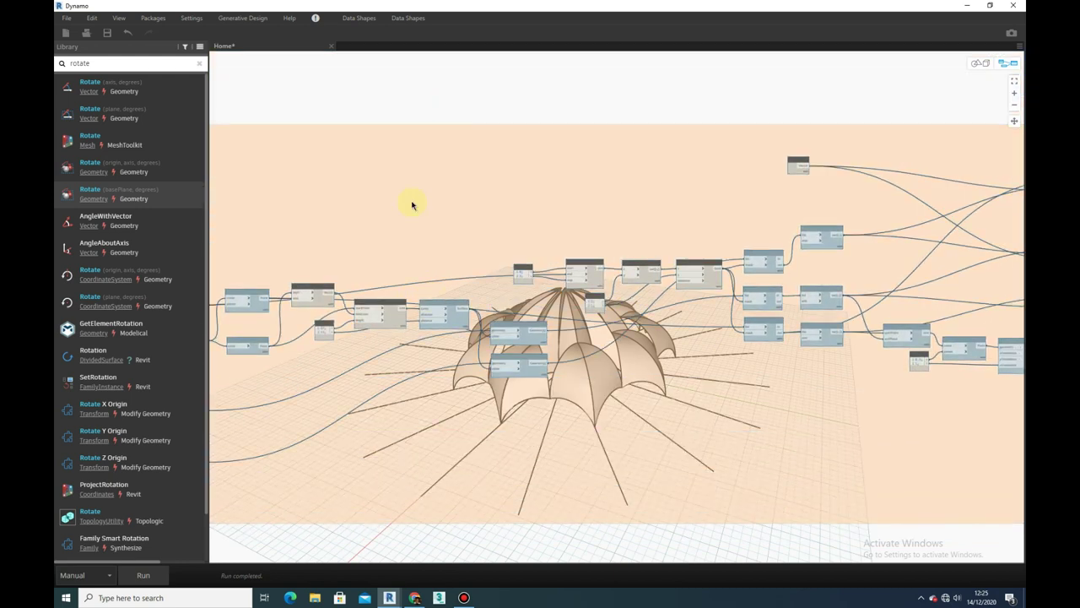
scroll(422, 186, up, 3)
scroll(363, 248, up, 2)
scroll(357, 241, down, 2)
scroll(363, 149, up, 3)
middle_drag(363, 150, 291, 140)
- Add a Range node with a code block of range values and a modulo node
right_click(470, 370)
click(470, 369)
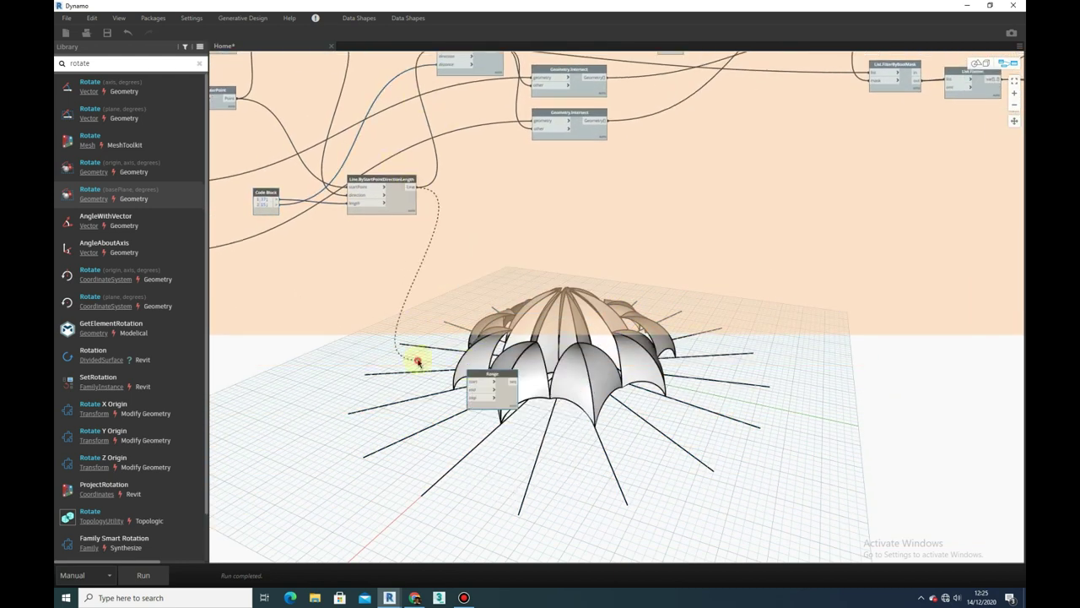
scroll(417, 362, up, 2)
double_click(438, 344)
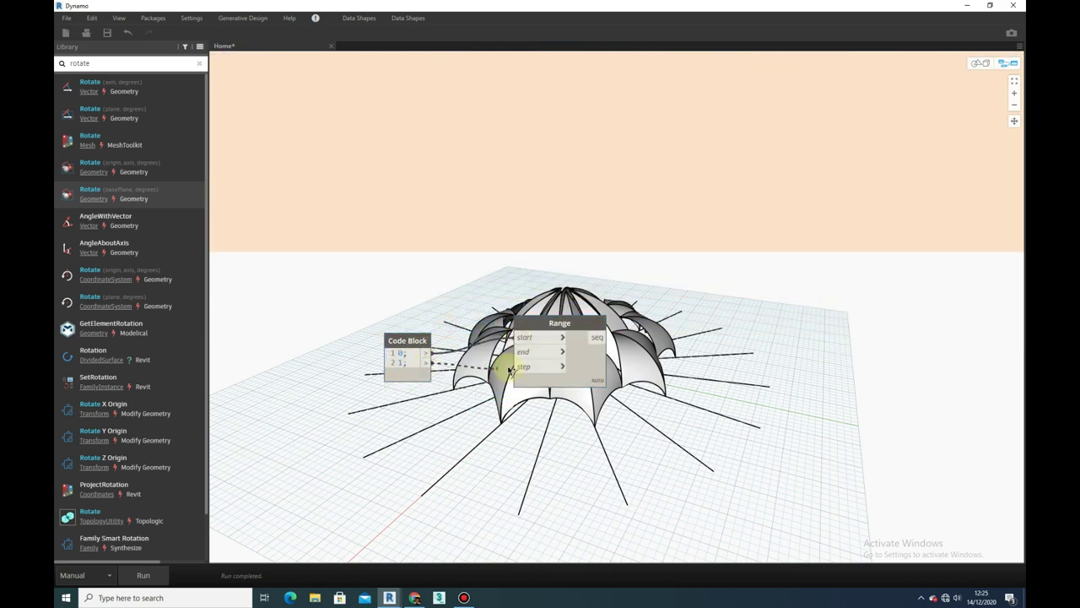
scroll(510, 370, down, 3)
scroll(571, 354, down, 2)
scroll(620, 313, up, 3)
click(540, 391)
scroll(506, 405, up, 2)
scroll(473, 422, up, 2)
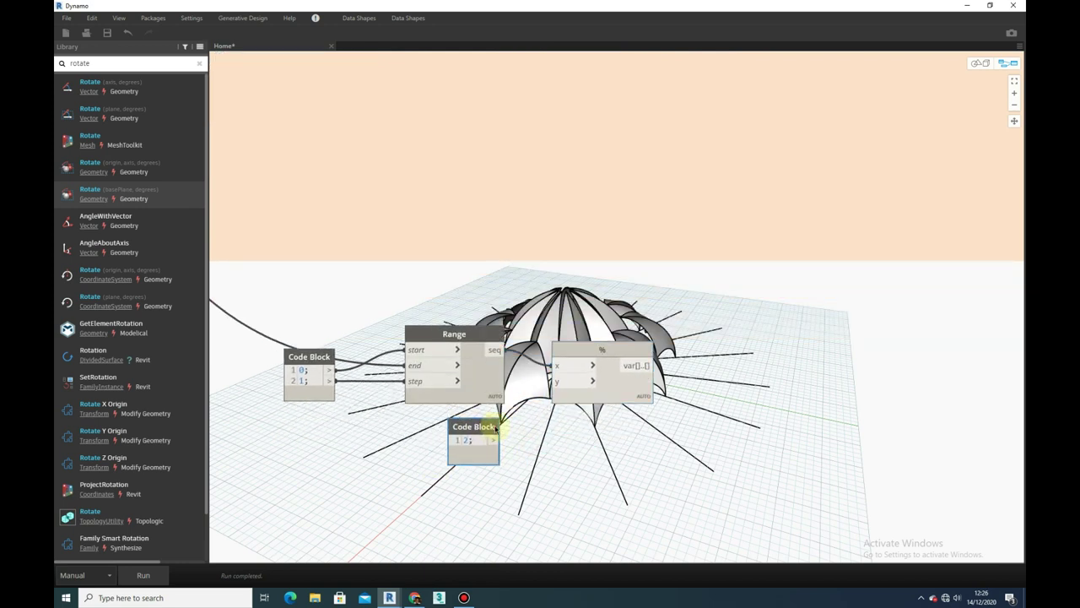
- Add an == equality comparison node
right_click(591, 359)
text(==)
key(Return)
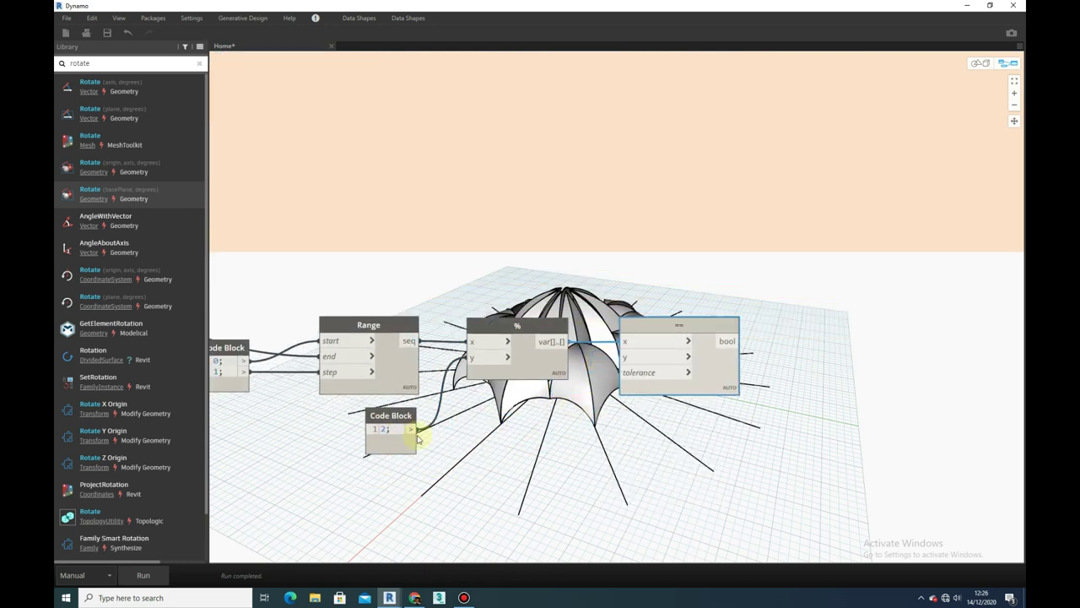
scroll(506, 397, down, 2)
scroll(422, 410, down, 1)
scroll(591, 371, down, 1)
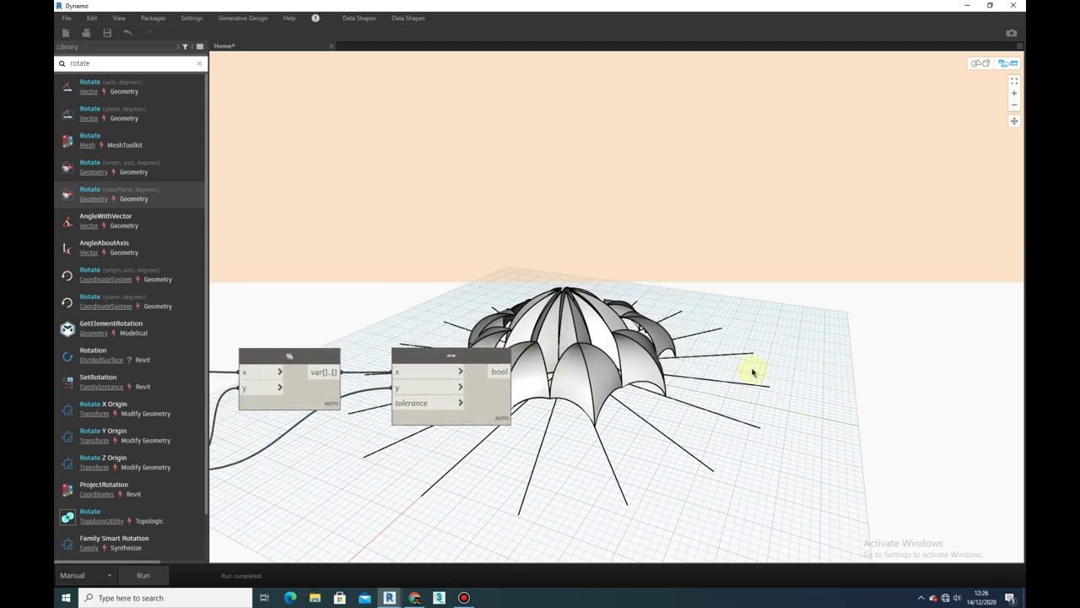
scroll(641, 390, down, 2)
scroll(458, 366, up, 1)
scroll(472, 371, down, 3)
scroll(549, 436, up, 2)
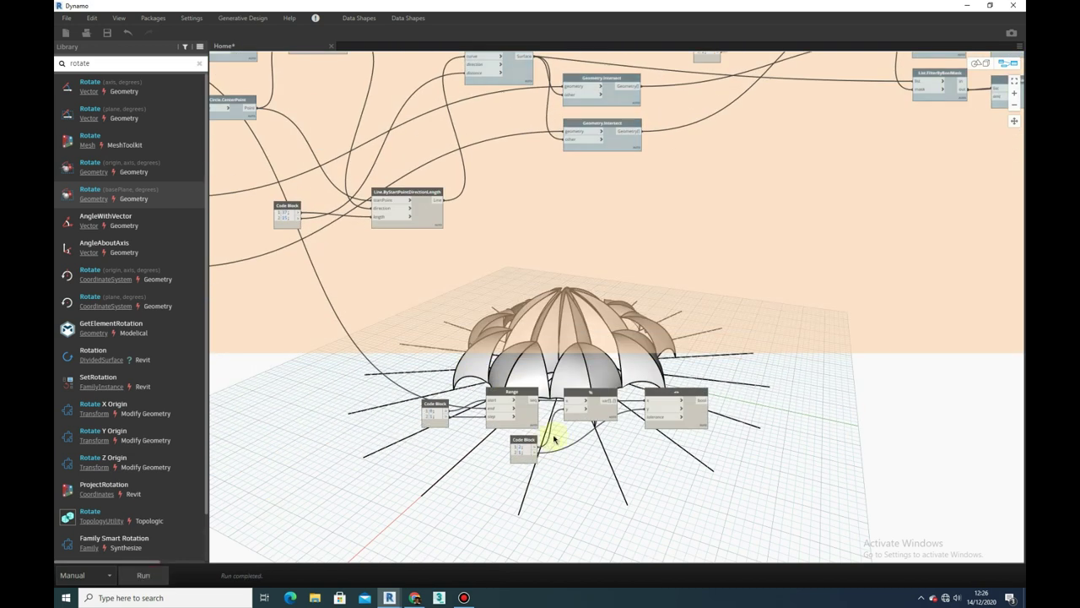
scroll(675, 439, up, 2)
- Add List.FilterByBoolMask fed by the radial lines and the == result
middle_drag(731, 450, 480, 381)
right_click(513, 323)
text(mask)
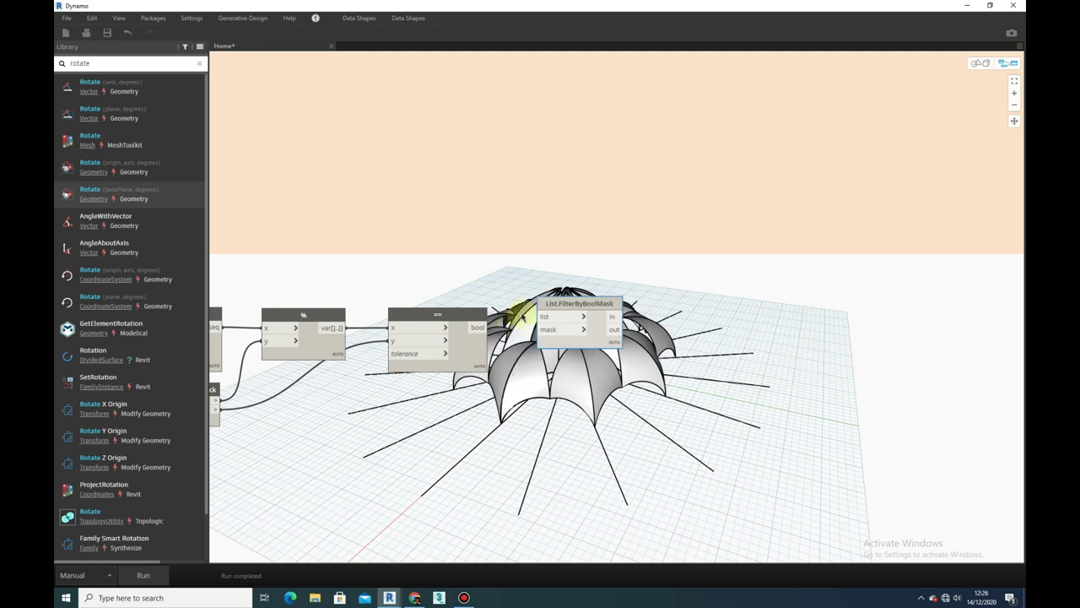
drag(478, 328, 544, 329)
scroll(447, 306, down, 3)
scroll(647, 379, up, 3)
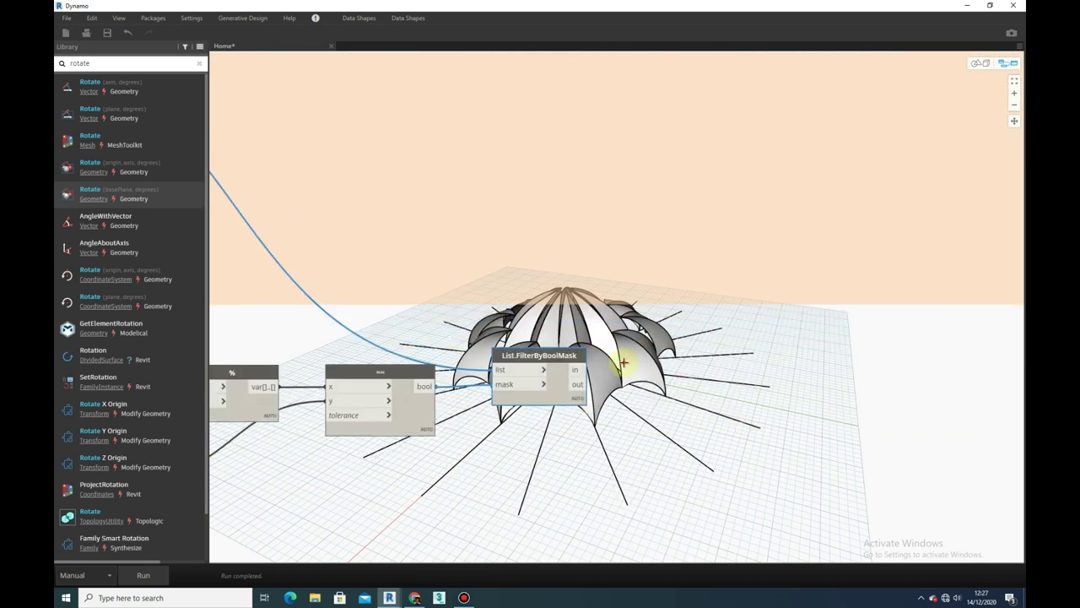
- Flatten the filtered lines with a List.Flatten node
right_click(624, 363)
text(flat)
key(Return)
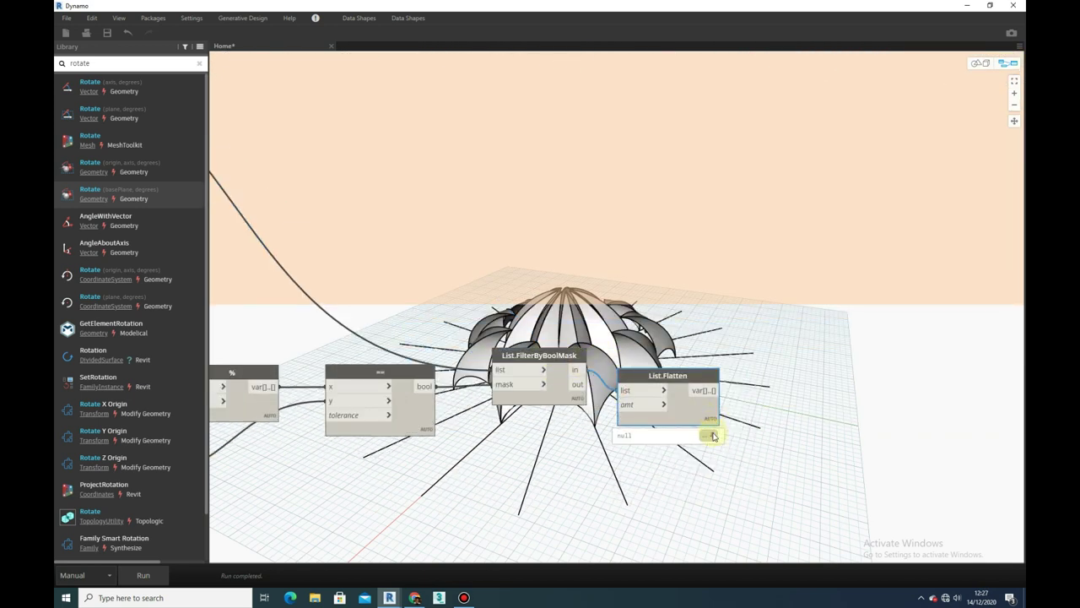
mouse_move(648, 457)
middle_down()
mouse_move(699, 364)
mouse_move(591, 406)
middle_up()
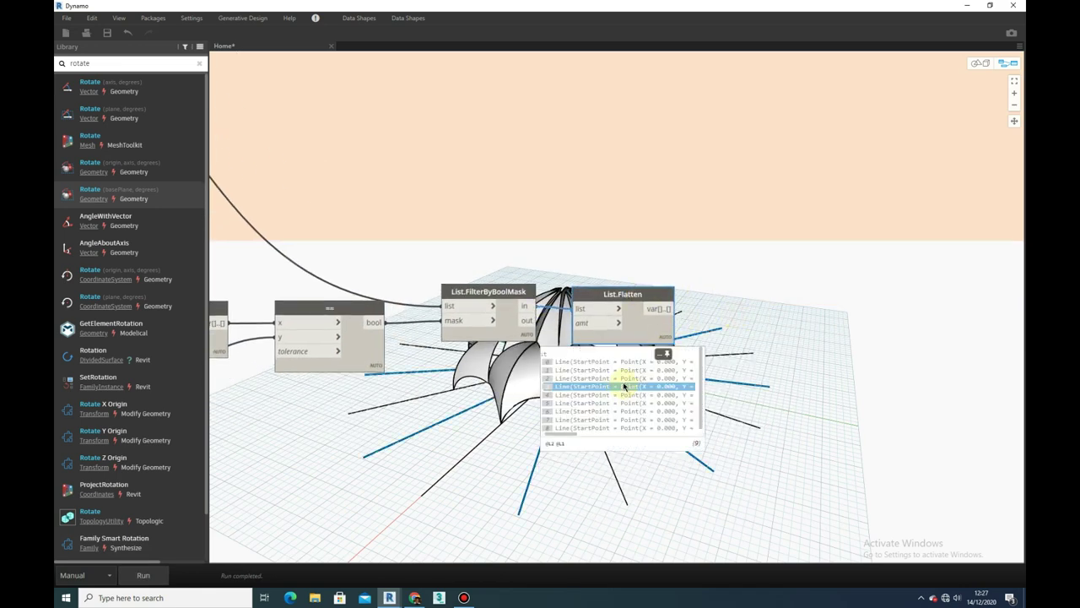
- Orbit the dome preview, then add a Curve.PointAtParameter node
key(ctrl+b)
right_drag(700, 306, 941, 87)
key(ctrl+b)
right_click(610, 319)
text(pointatparameter)
key(Return)
- Add a Number Slider set to 0.7 and wire it into Curve.PointAtParameter's param input
right_click(526, 393)
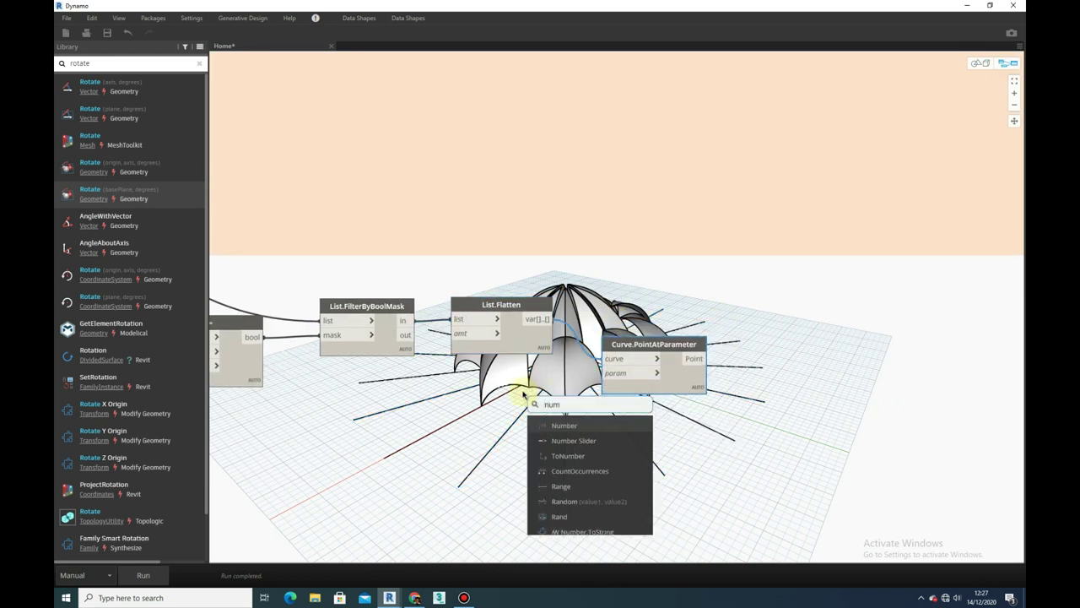
text(number slider)
key(Return)
click(532, 416)
drag(542, 399, 426, 413)
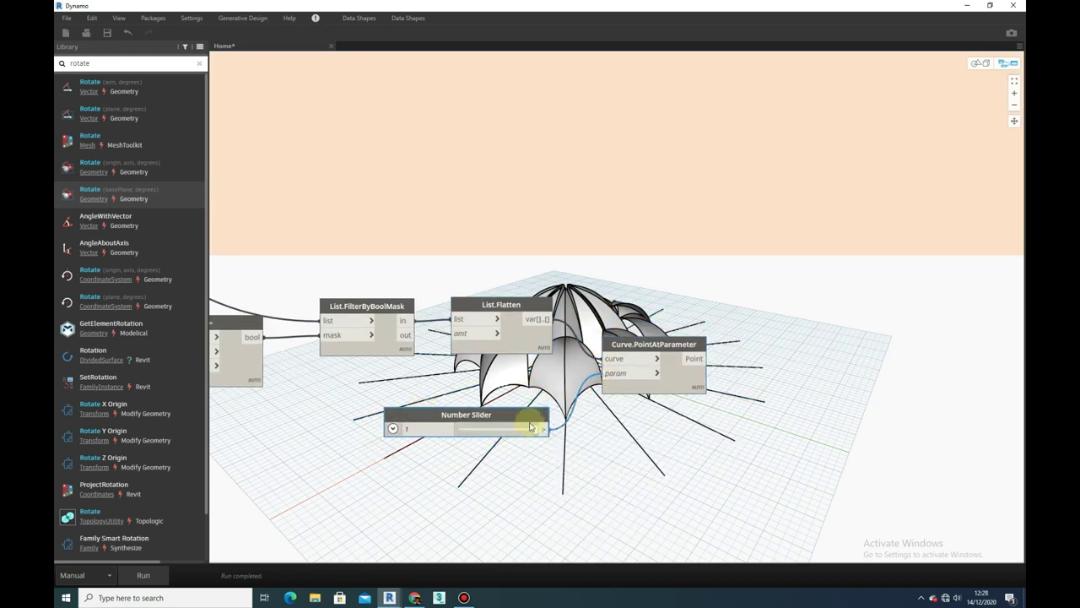
middle_drag(442, 452, 295, 473)
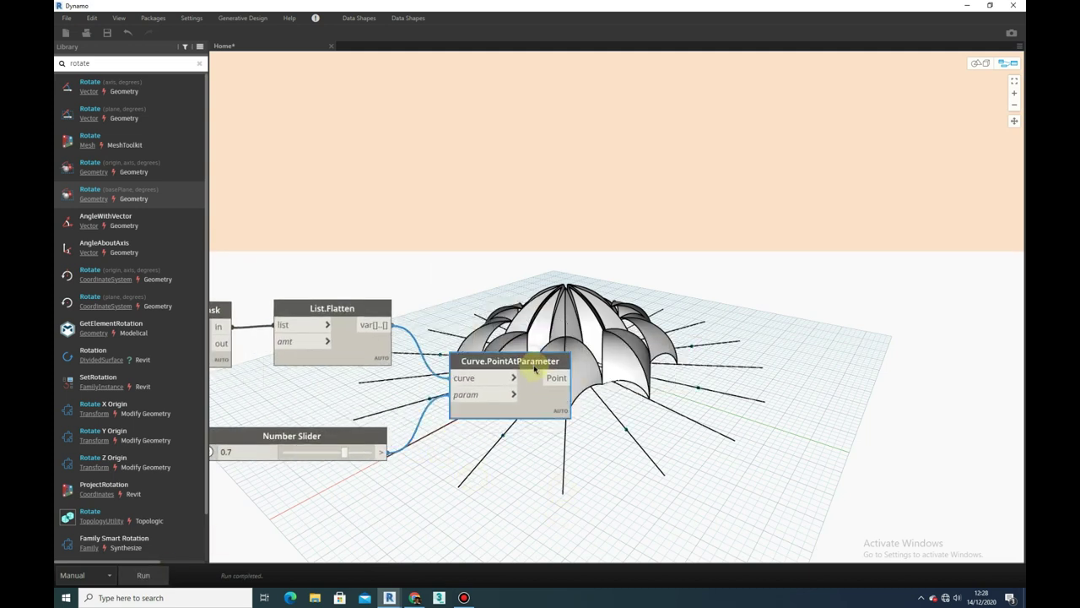
drag(525, 354, 547, 419)
- Add a Geometry.Translate node that raises the points 2.5 units in Z
right_click(576, 426)
text(translate)
key(Return)
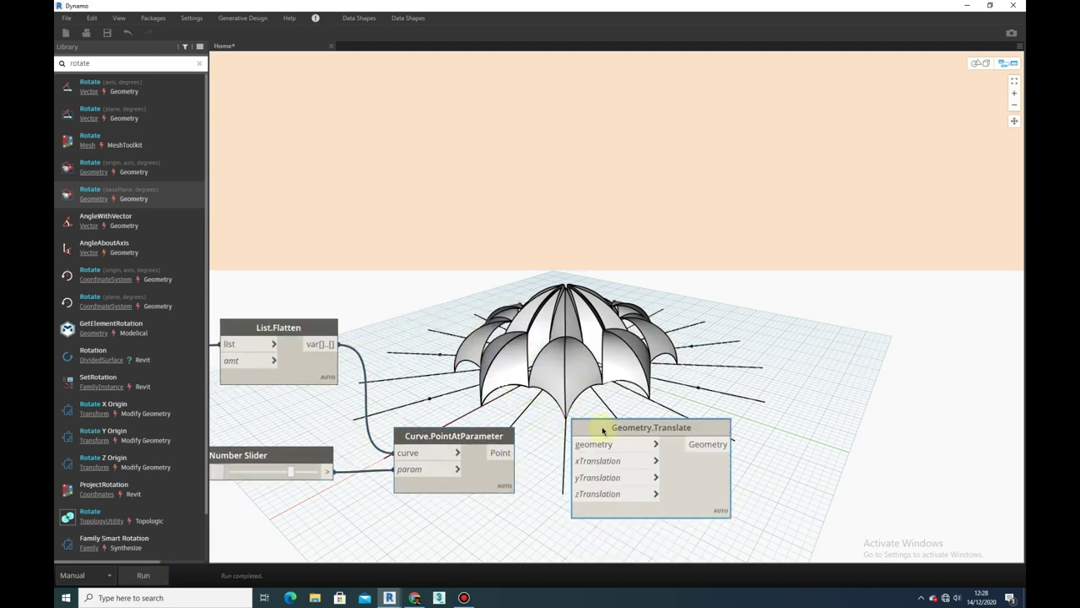
middle_drag(533, 516, 474, 411)
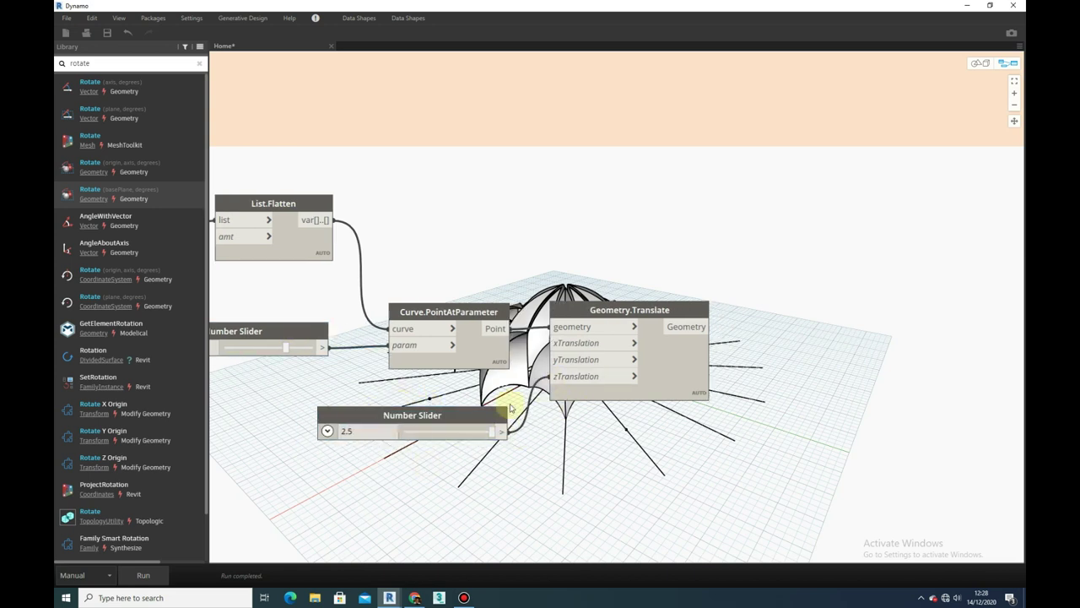
middle_drag(428, 467, 318, 468)
click(570, 314)
middle_drag(569, 314, 543, 326)
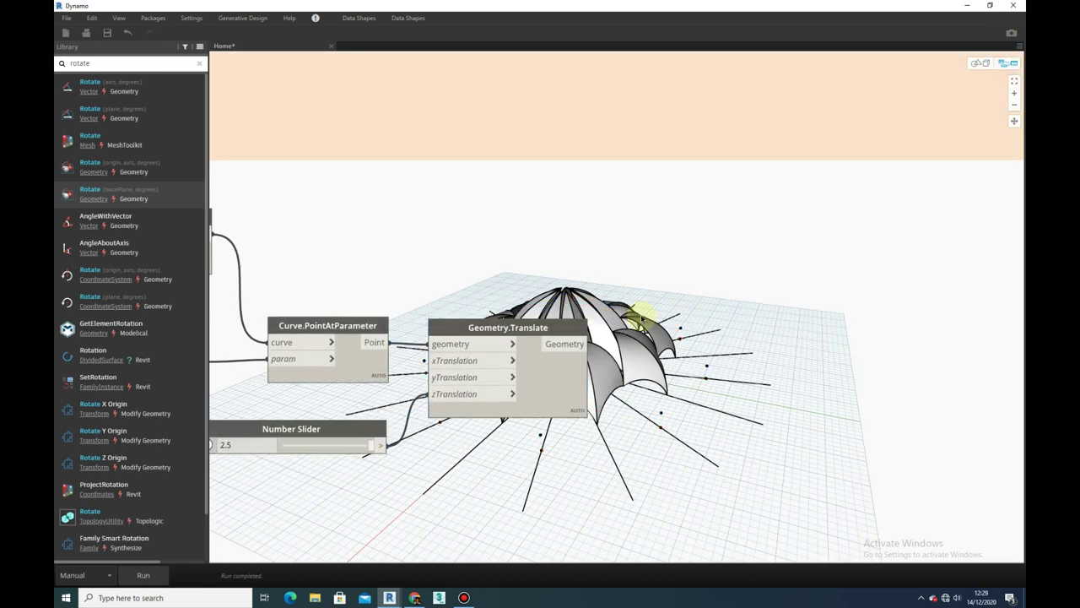
right_drag(689, 287, 736, 285)
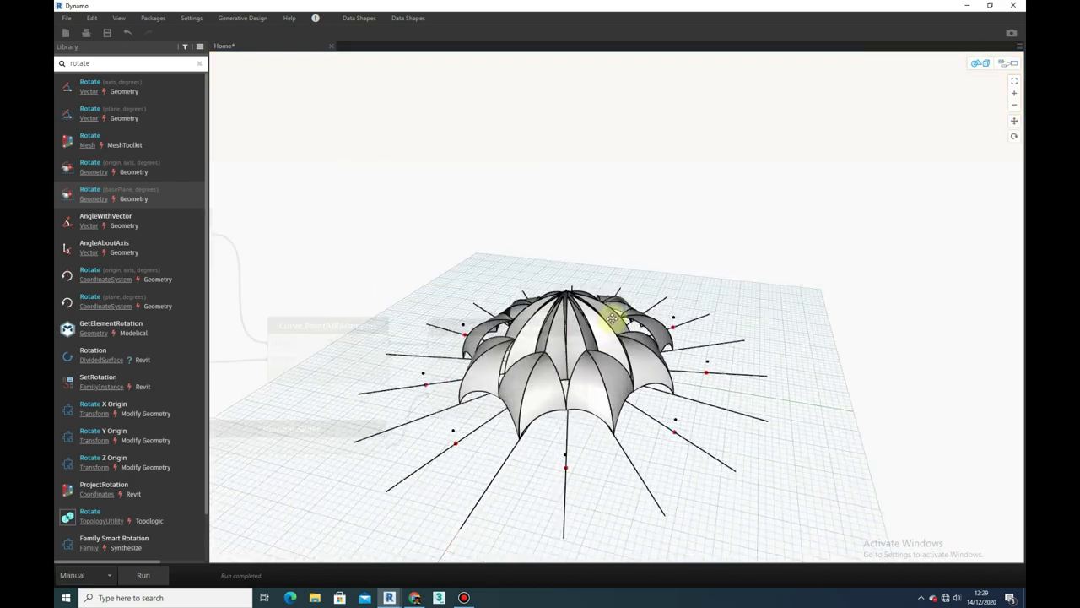
- Add an Arc.ByStartPointEndPointStartTangent node from the library search for 'Arc'
click(199, 63)
text(Arc)
click(120, 403)
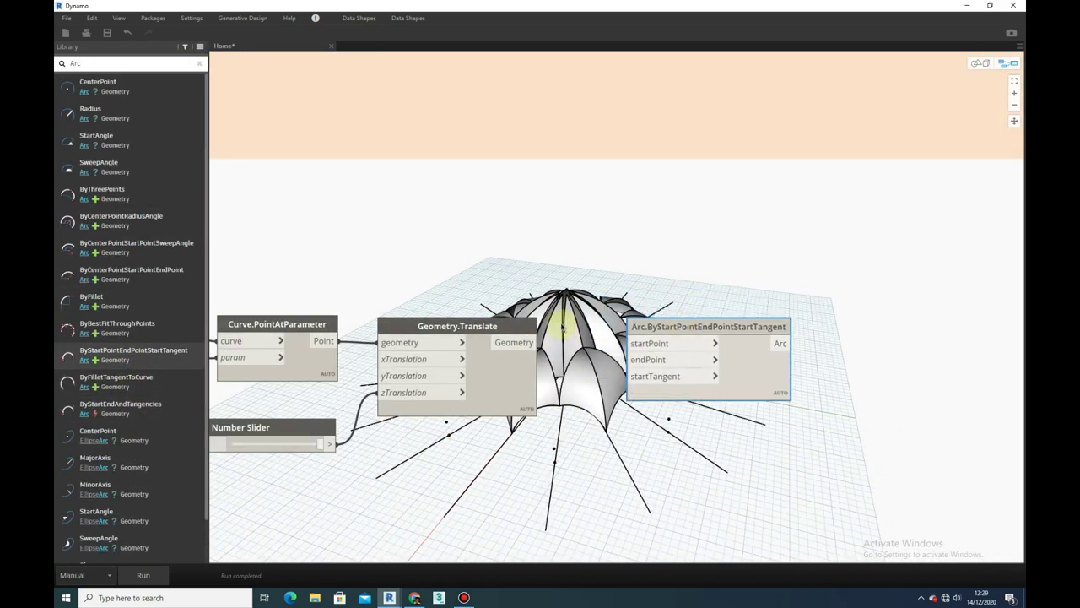
click(1003, 62)
key(ctrl+b)
middle_drag(422, 272, 552, 301)
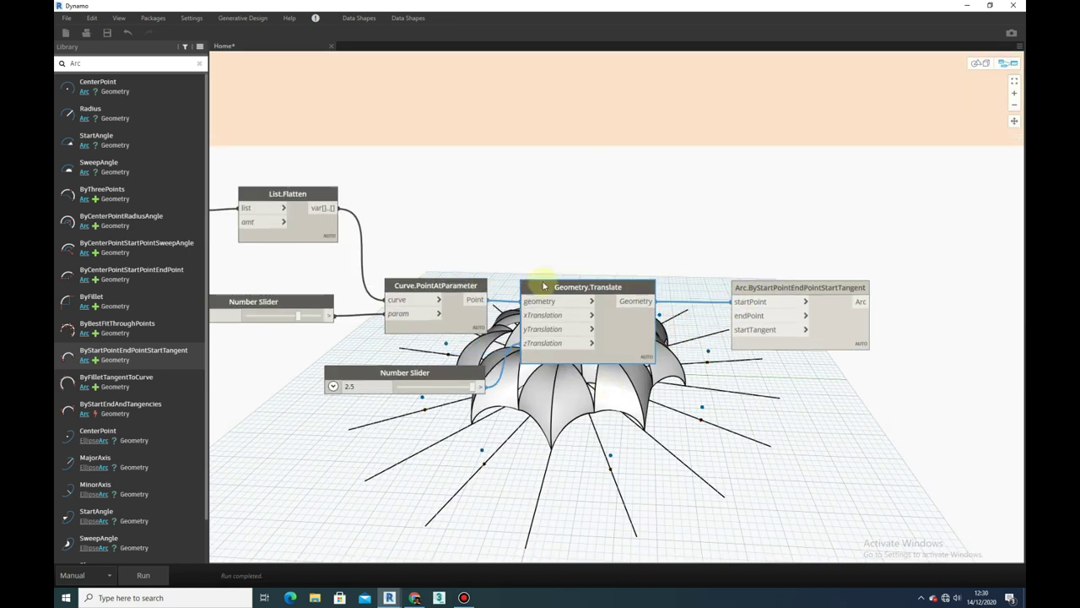
scroll(553, 301, down, 5)
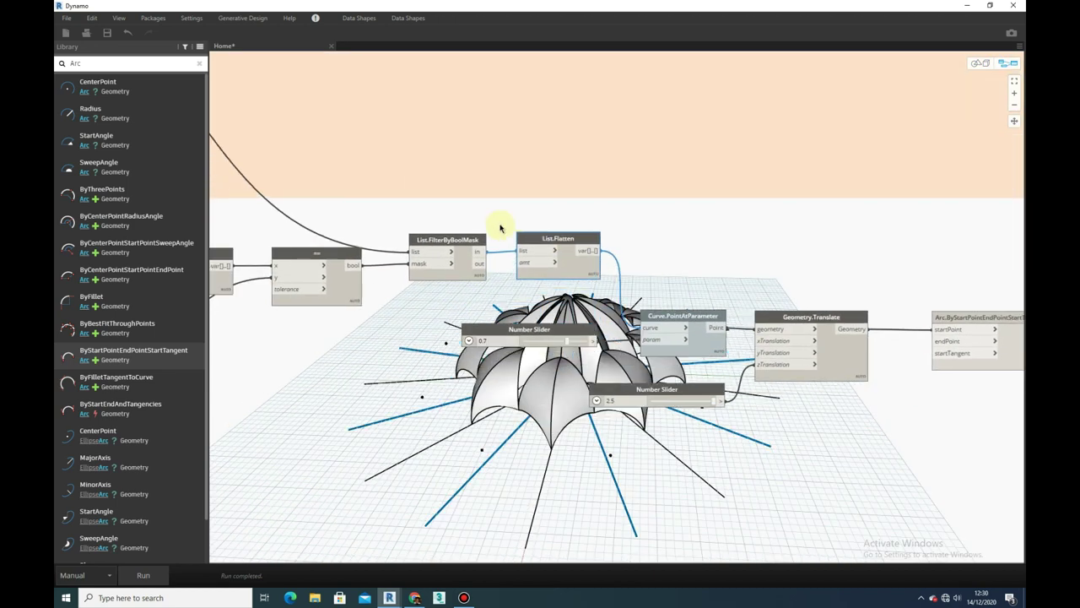
scroll(500, 333, down, 5)
scroll(499, 334, down, 3)
scroll(482, 181, up, 4)
scroll(554, 222, down, 3)
scroll(433, 173, up, 5)
scroll(433, 173, down, 3)
- Connect the translated, raised points to the arc node's endPoint input
right_click(410, 309)
click(433, 306)
scroll(411, 326, up, 2)
scroll(411, 326, down, 4)
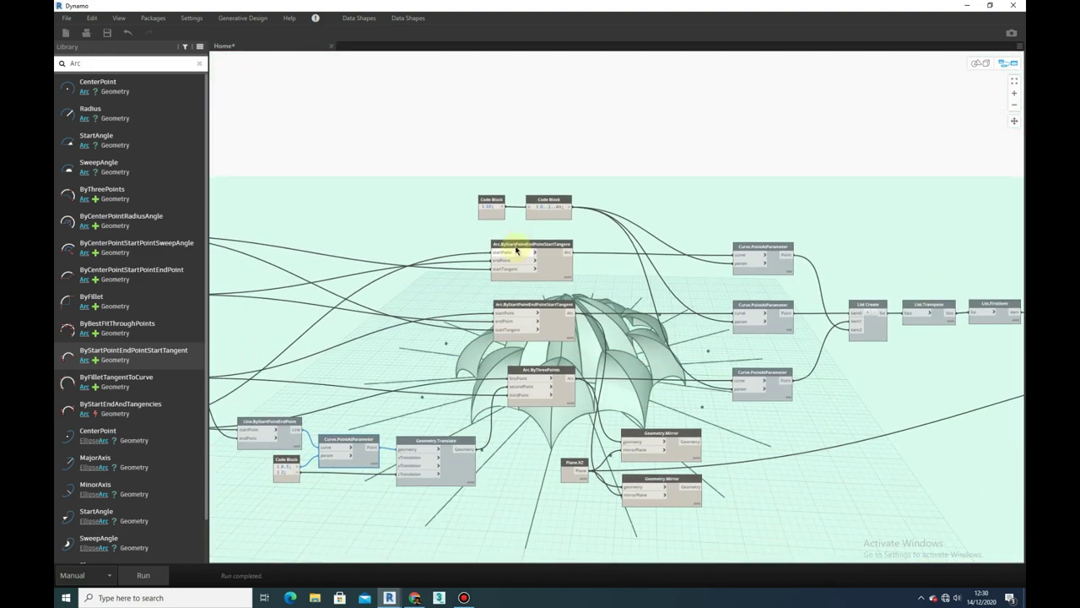
scroll(338, 313, up, 2)
scroll(337, 316, up, 3)
right_click(333, 326)
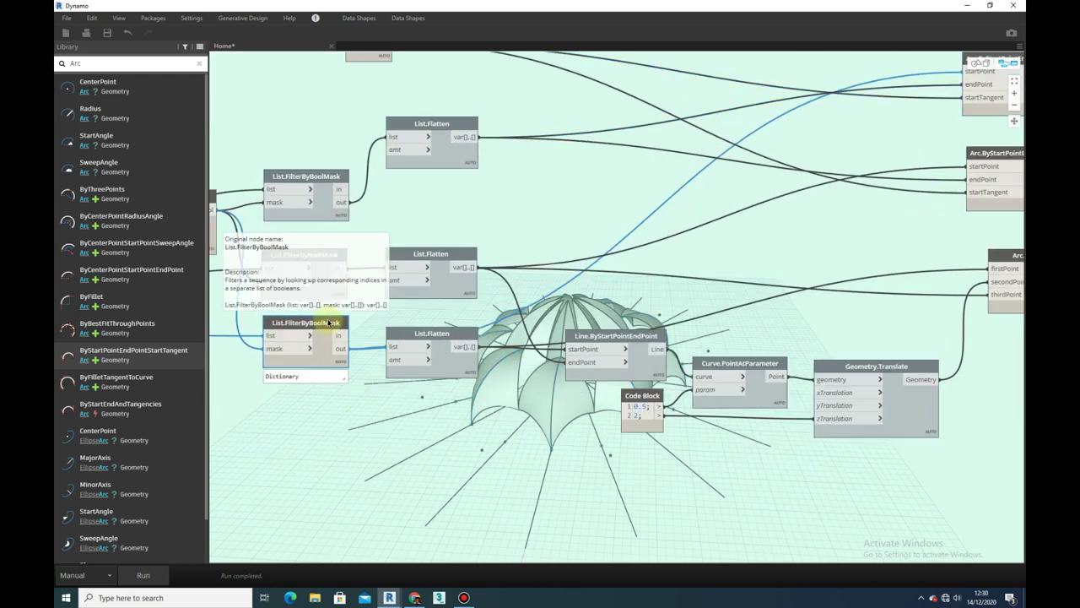
scroll(324, 329, down, 2)
scroll(495, 314, down, 4)
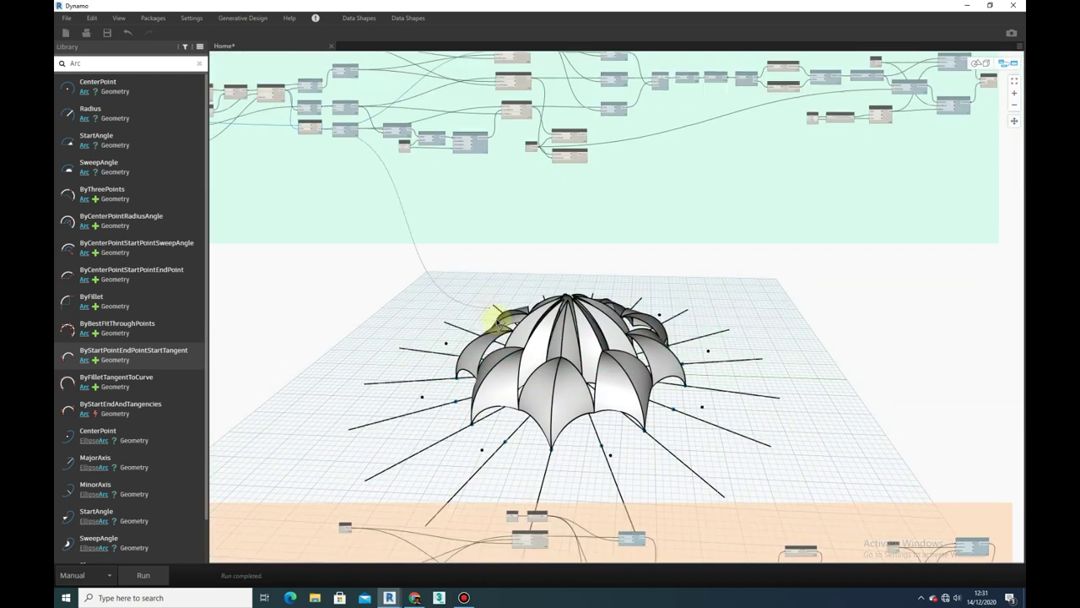
scroll(366, 292, up, 2)
scroll(520, 320, up, 5)
click(519, 319)
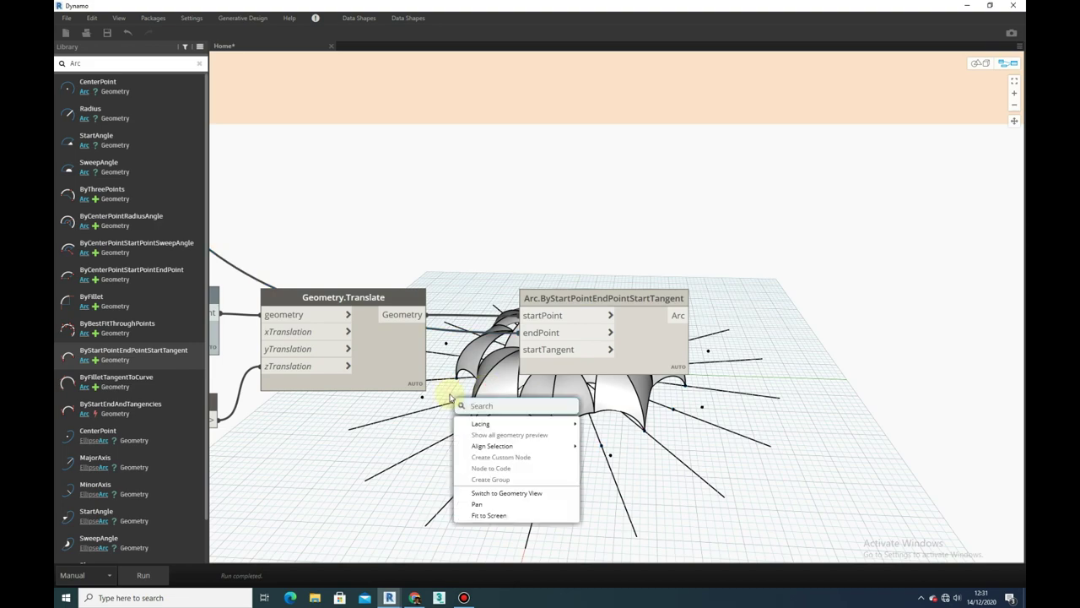
- Orbit the dome preview to a lower side angle to inspect the points
key(ctrl+b)
mouse_move(434, 409)
right_down()
mouse_move(670, 357)
mouse_move(702, 299)
mouse_move(719, 309)
mouse_move(687, 315)
mouse_move(683, 296)
mouse_move(719, 338)
mouse_move(712, 290)
mouse_move(701, 306)
right_up()
key(ctrl+b)
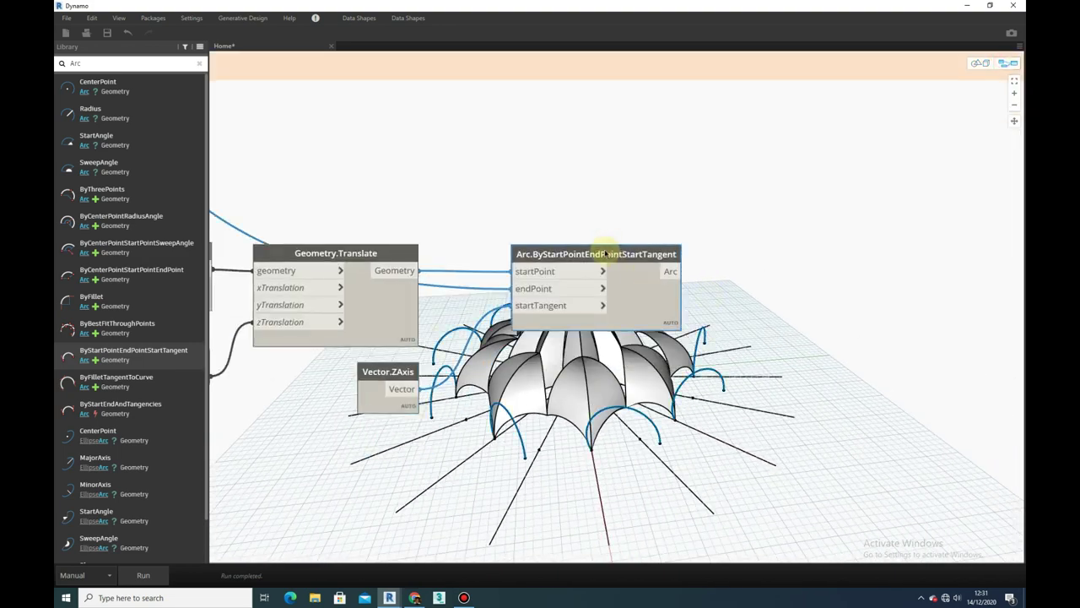
scroll(468, 358, down, 2)
key(ctrl+b)
right_drag(591, 385, 631, 410)
key(ctrl+b)
- Feed Vector.ZAxis and the points into the arc node, then duplicate the arc node
middle_drag(614, 237, 602, 184)
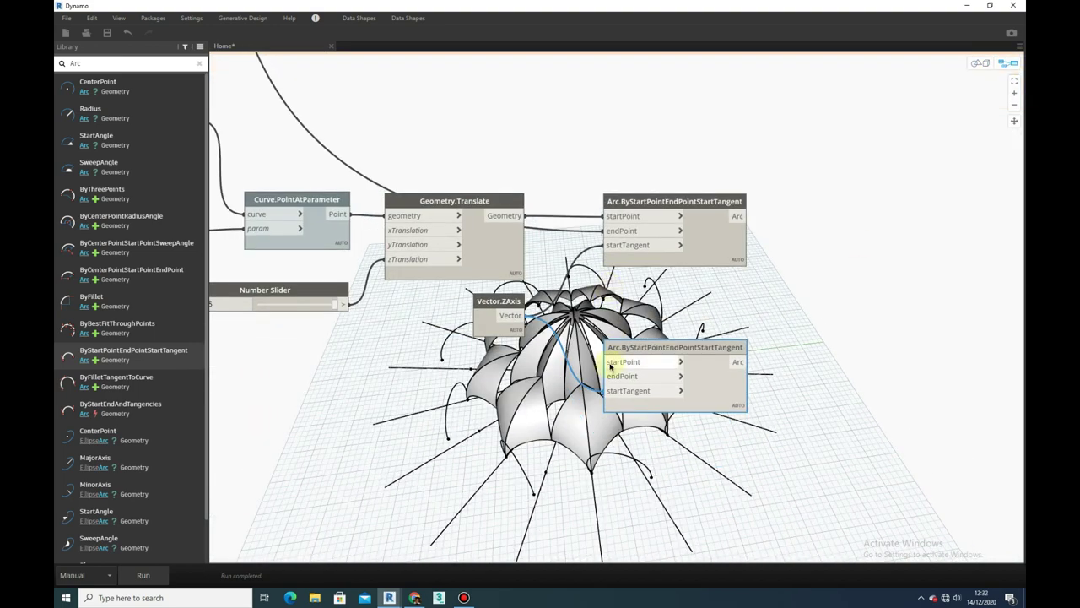
scroll(582, 278, down, 3)
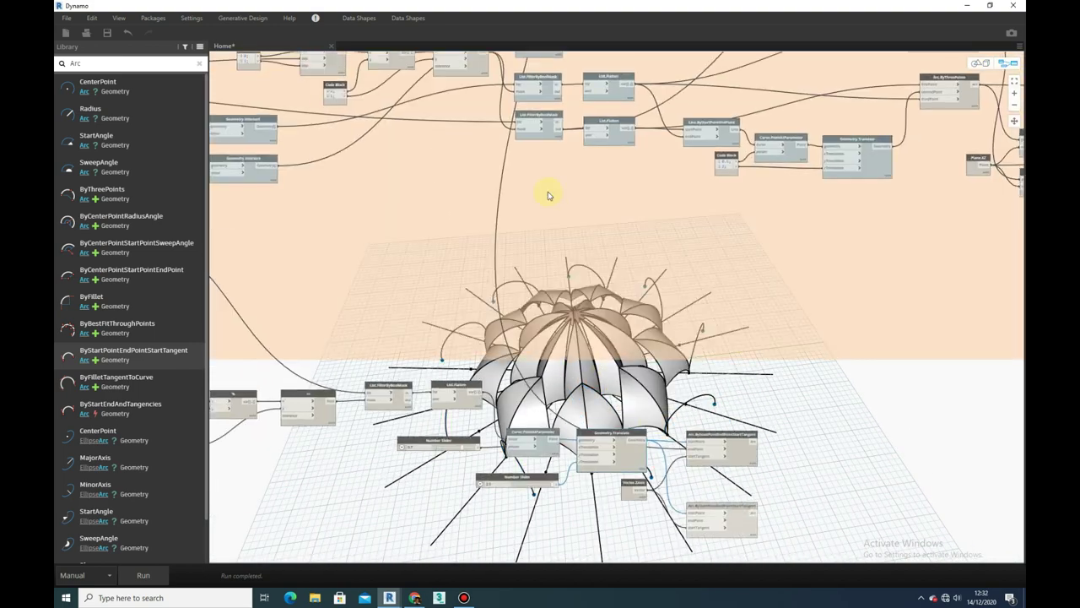
scroll(494, 107, up, 3)
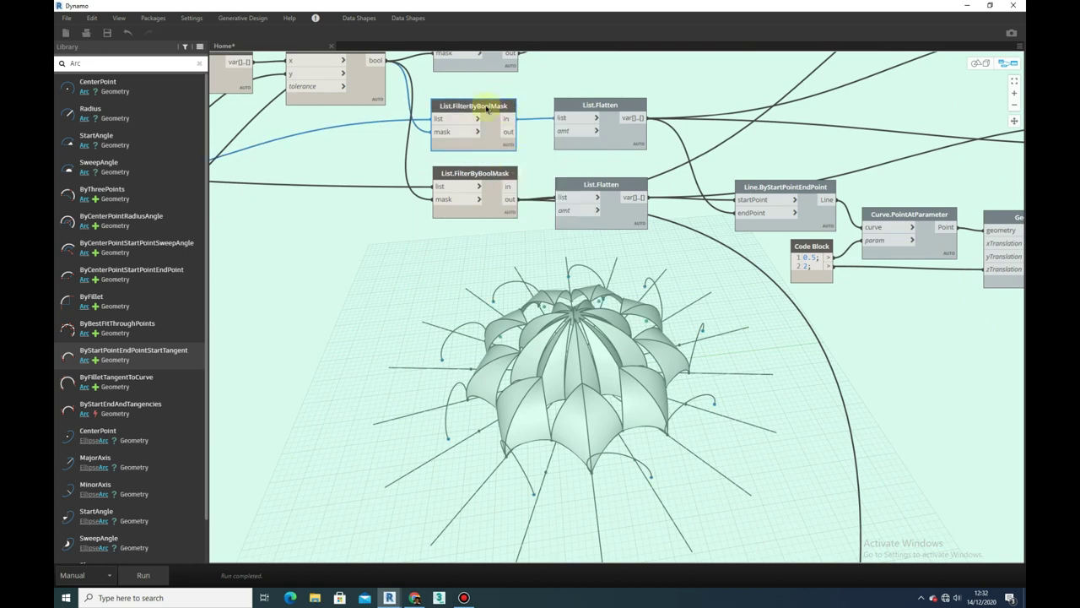
scroll(456, 127, down, 3)
scroll(456, 168, down, 5)
key(ctrl+b)
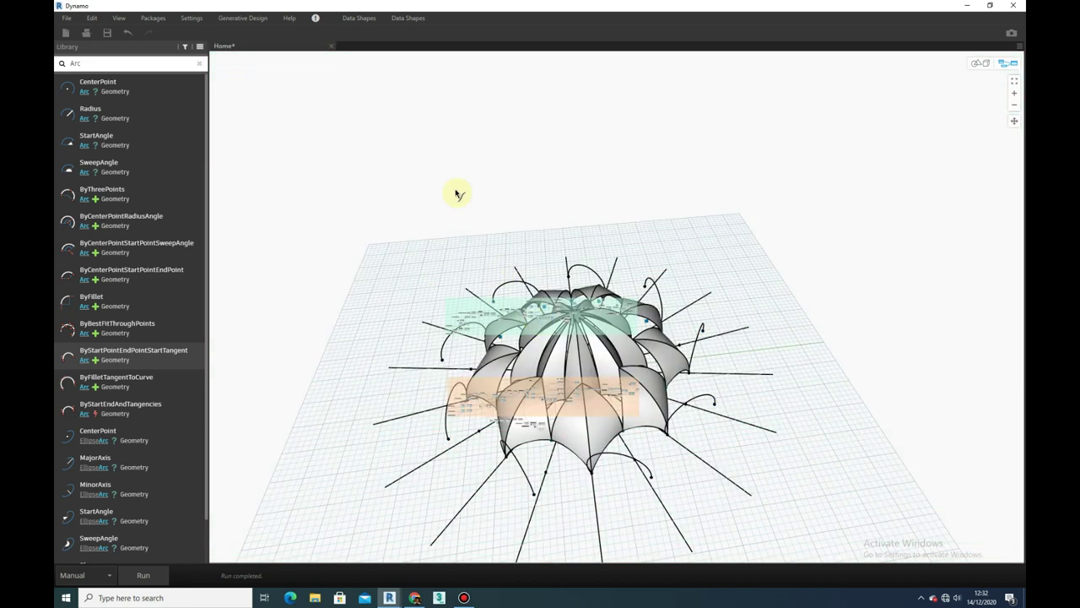
key(ctrl+b)
scroll(439, 193, up, 5)
key(ctrl+b)
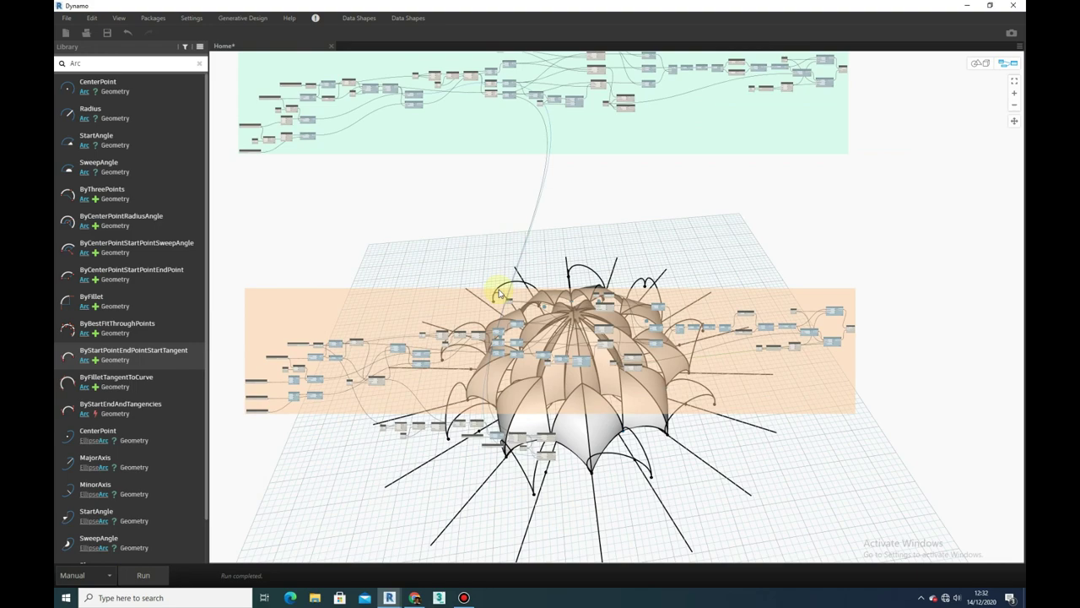
scroll(473, 211, up, 5)
right_click(469, 194)
scroll(493, 316, down, 5)
scroll(622, 482, up, 2)
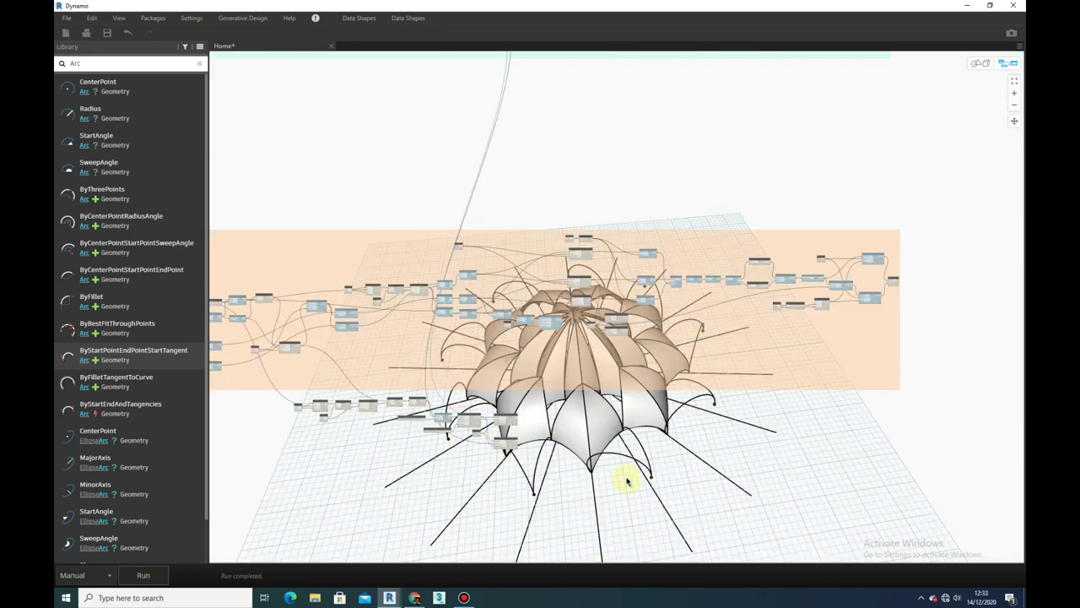
scroll(513, 414, up, 2)
key(ctrl+b)
scroll(442, 337, up, 3)
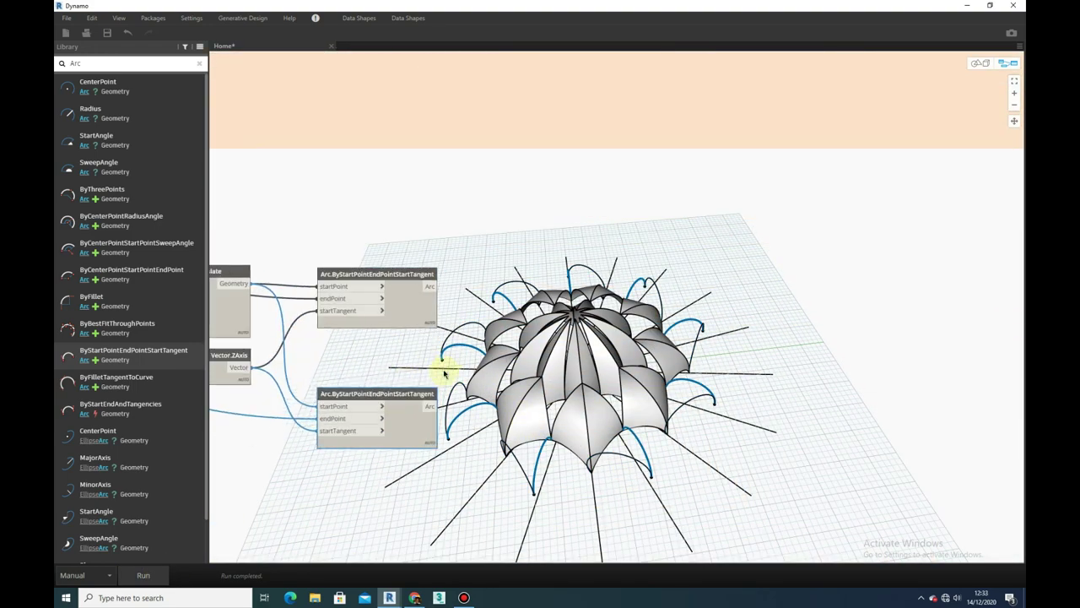
scroll(523, 321, down, 5)
scroll(632, 193, up, 2)
scroll(571, 241, up, 2)
scroll(746, 269, up, 1)
scroll(459, 345, down, 3)
scroll(473, 314, up, 3)
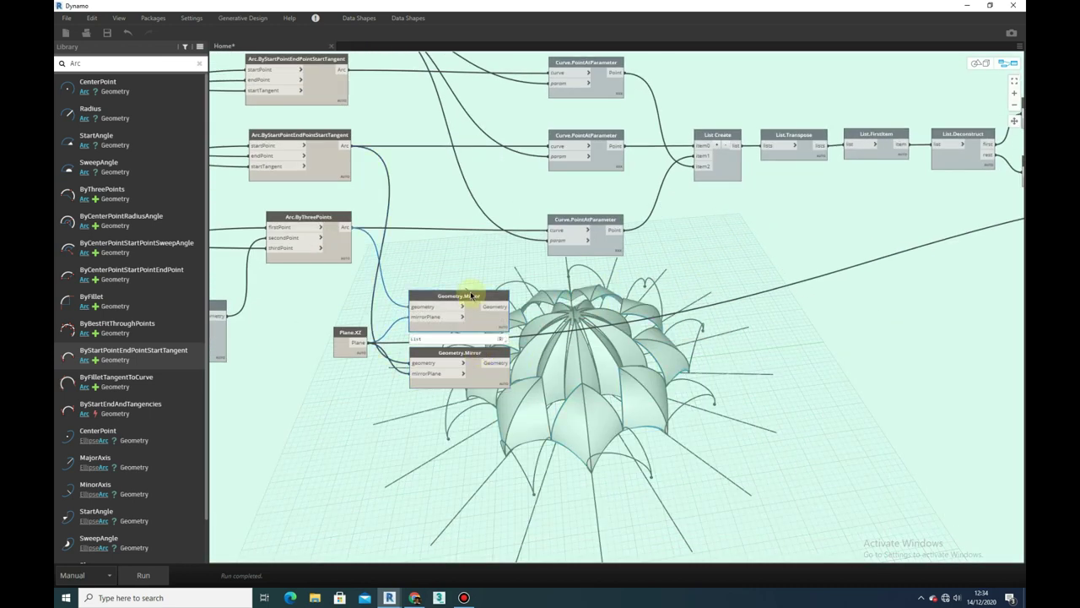
scroll(357, 249, down, 3)
scroll(397, 335, up, 2)
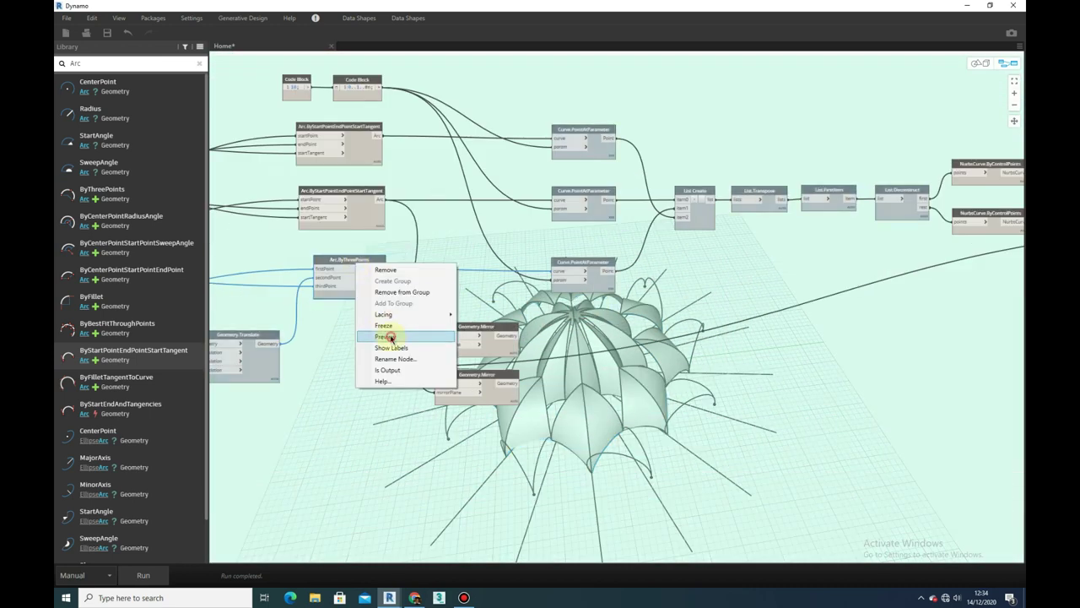
click(391, 337)
scroll(405, 321, down, 3)
scroll(554, 398, up, 3)
double_click(442, 369)
text(li)
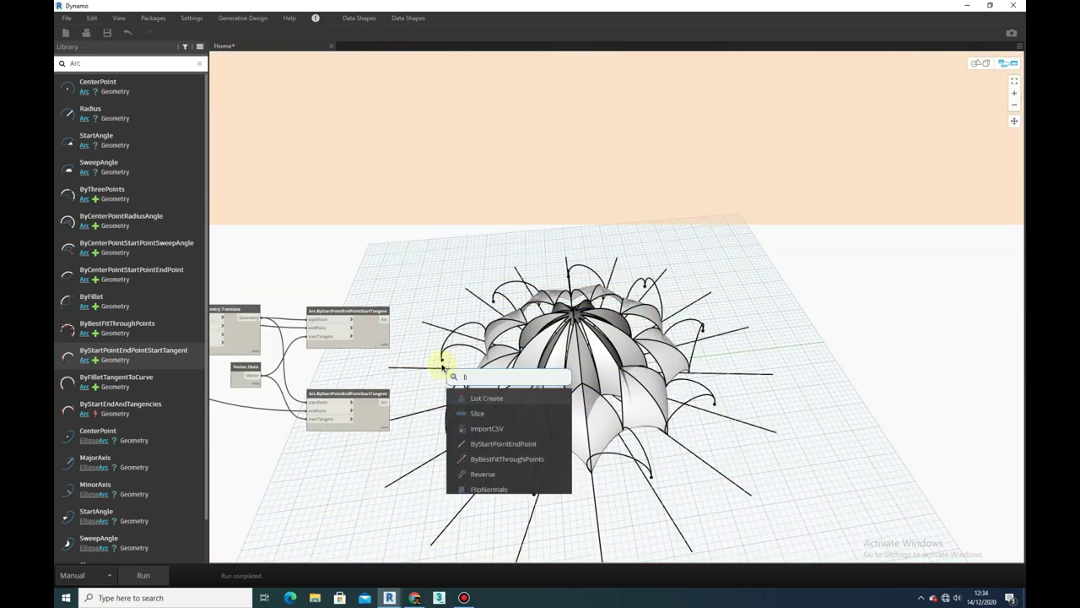
scroll(444, 359, up, 1)
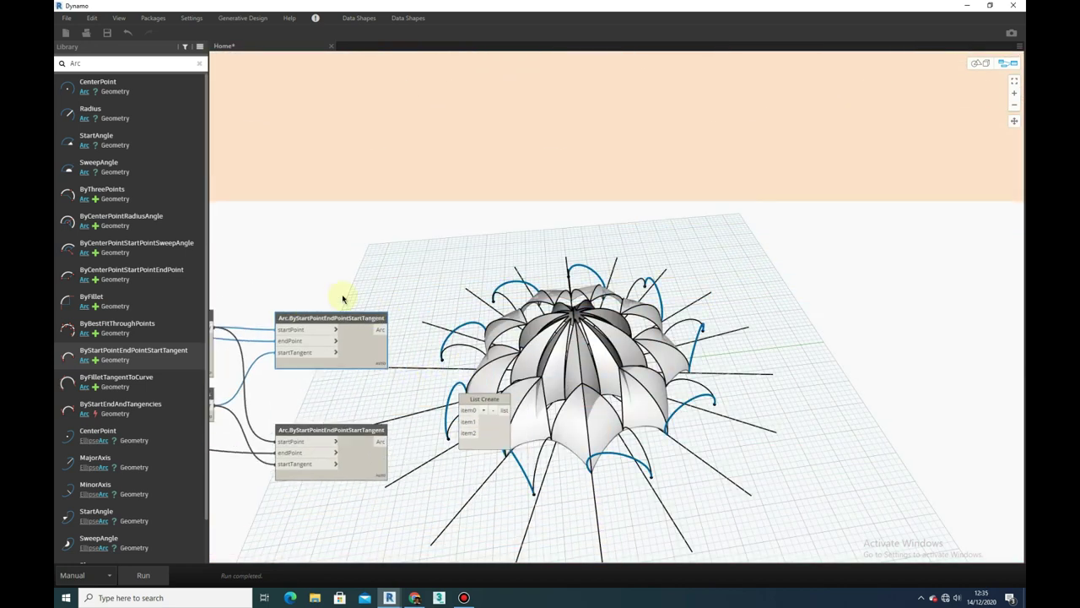
scroll(441, 314, down, 2)
scroll(397, 197, up, 2)
scroll(627, 249, up, 3)
scroll(506, 241, down, 3)
scroll(617, 302, up, 3)
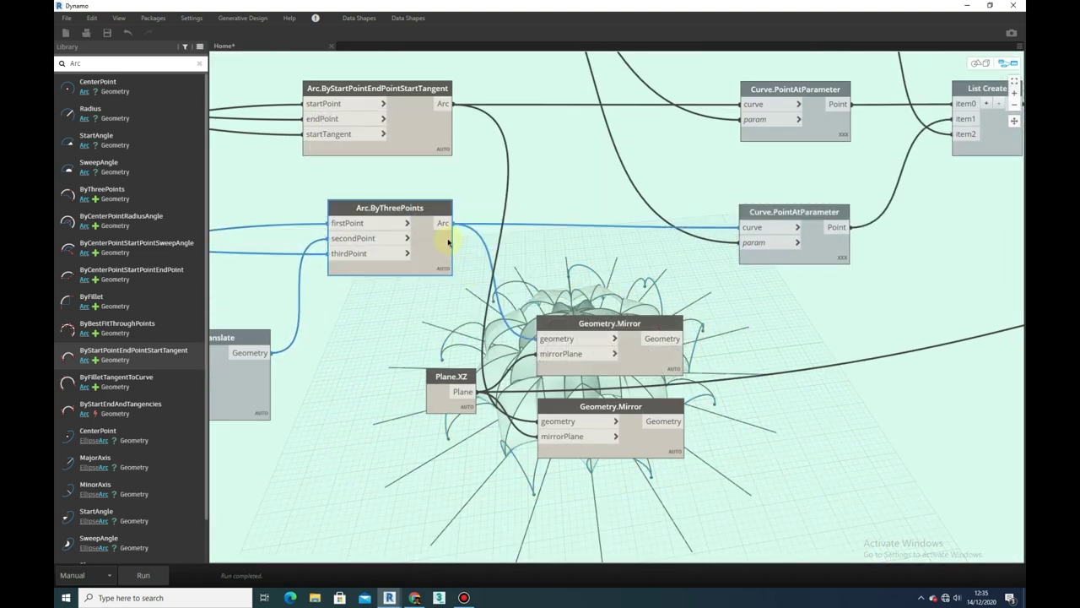
scroll(443, 321, down, 5)
scroll(374, 500, up, 5)
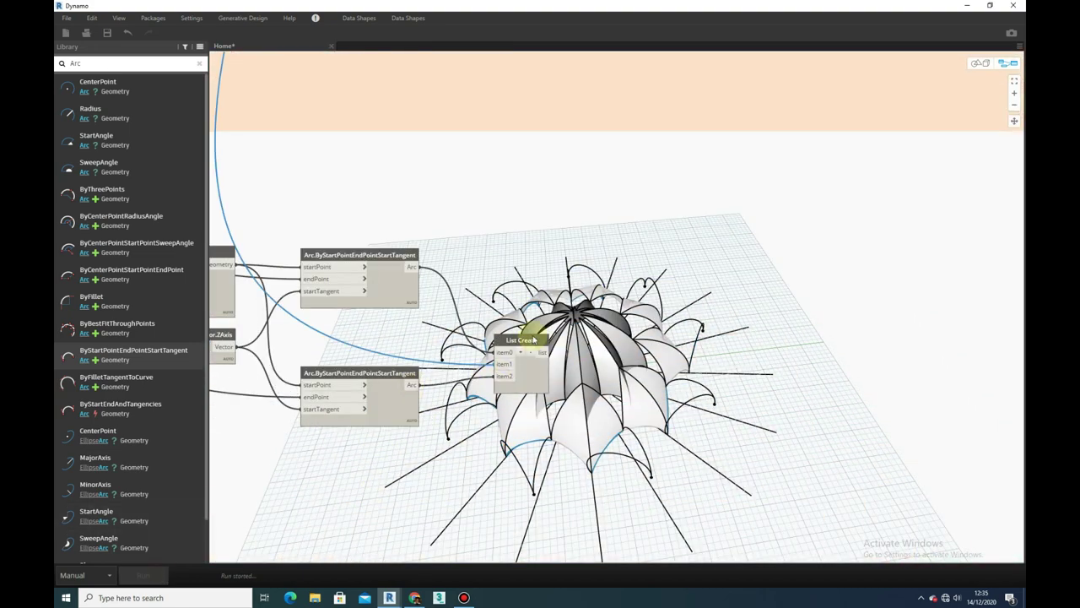
scroll(533, 339, up, 1)
scroll(475, 346, up, 1)
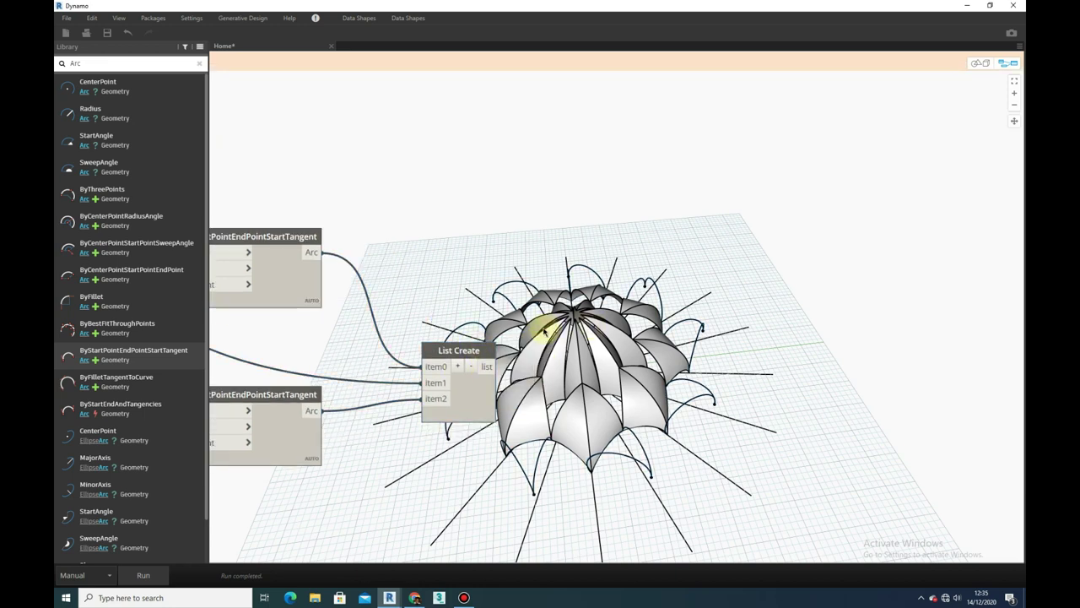
- Try a Curve.Join on first and rest, then delete it and move List.Deconstruct aside
right_click(524, 411)
text(curve.)
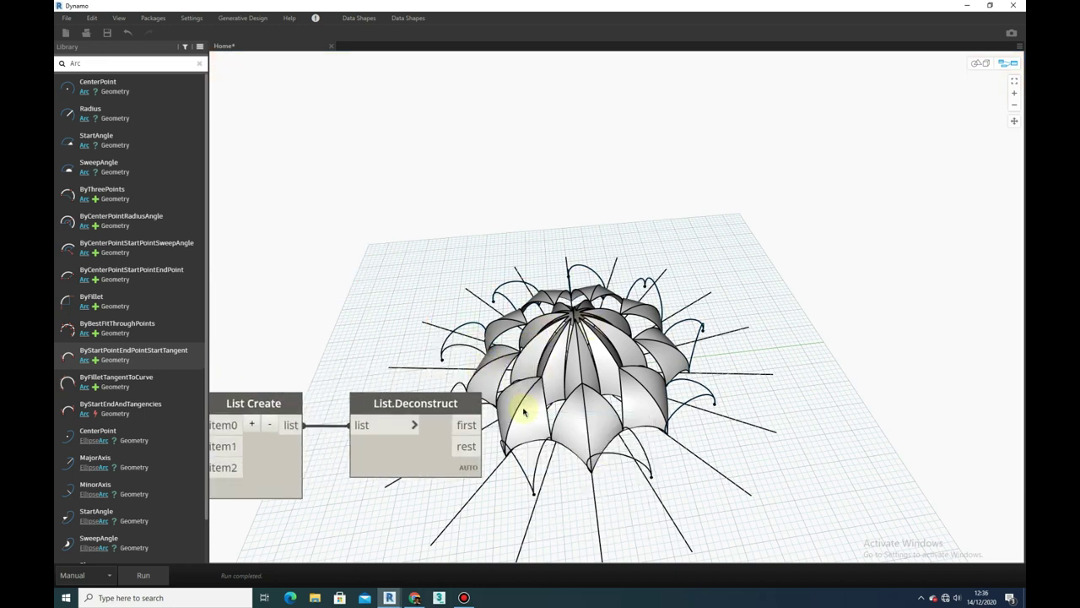
drag(467, 425, 535, 424)
drag(467, 446, 535, 446)
middle_drag(510, 513, 447, 453)
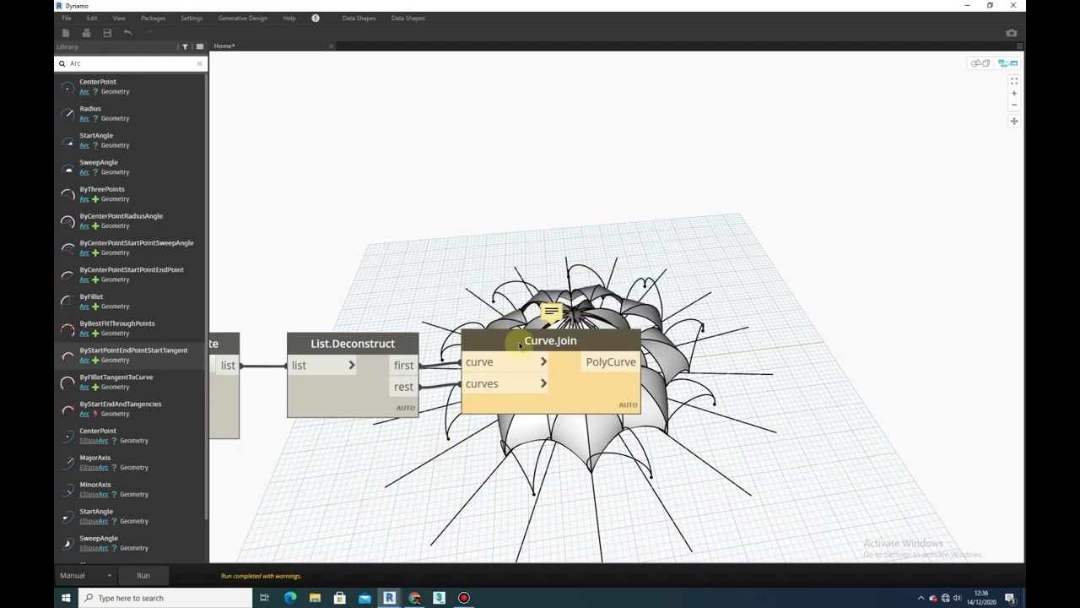
key(Delete)
drag(506, 337, 608, 337)
middle_drag(320, 313, 533, 359)
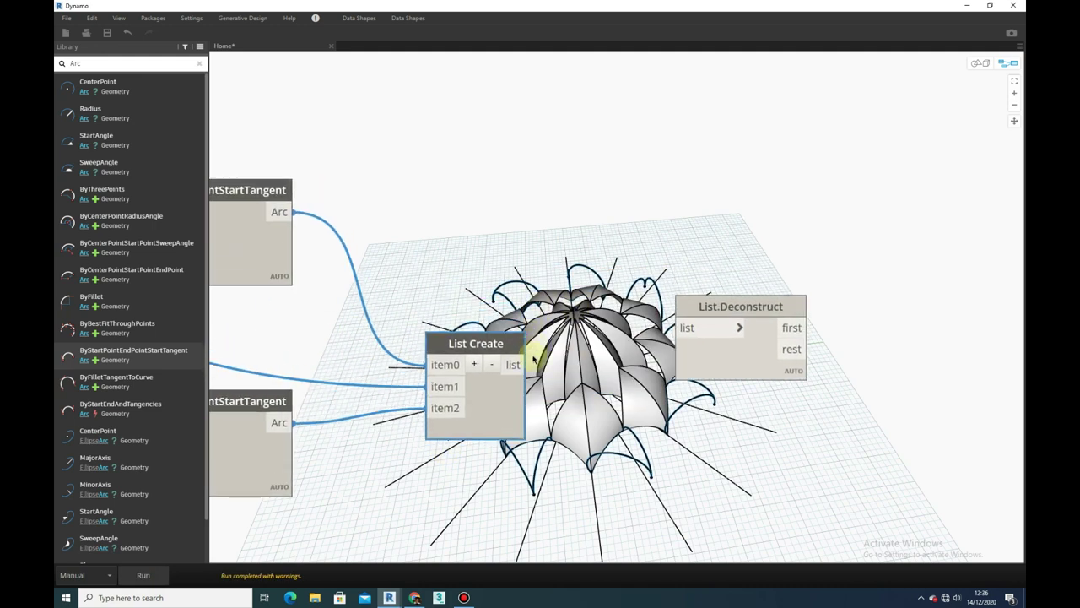
- Add List.Transpose after List Create and connect it into a new List.FirstItem
right_click(614, 329)
text(transpose)
click(639, 361)
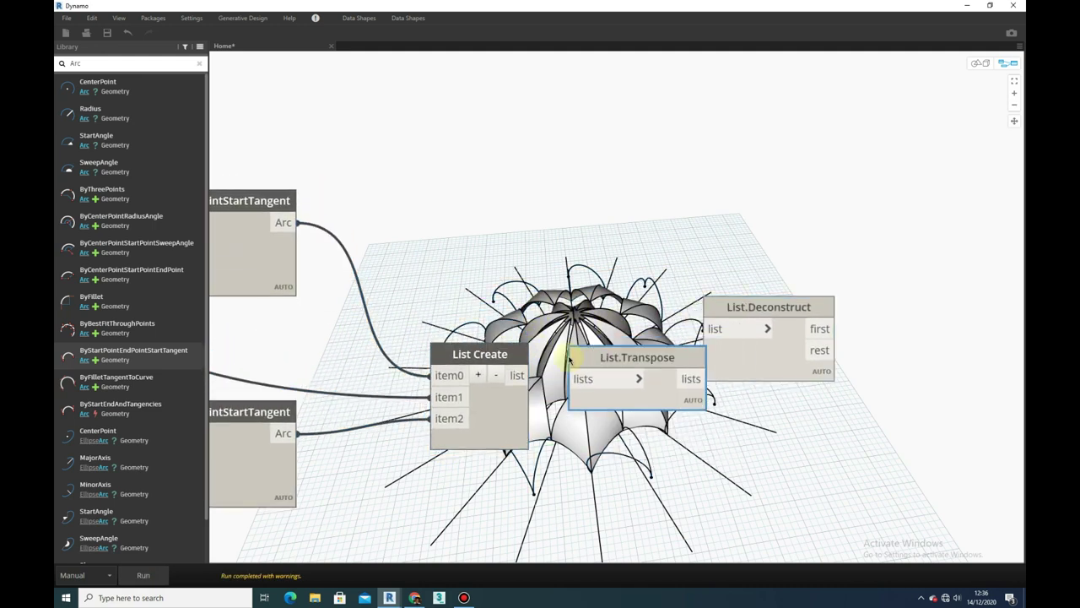
middle_drag(647, 377, 422, 410)
right_click(528, 331)
text(firstitem)
click(596, 355)
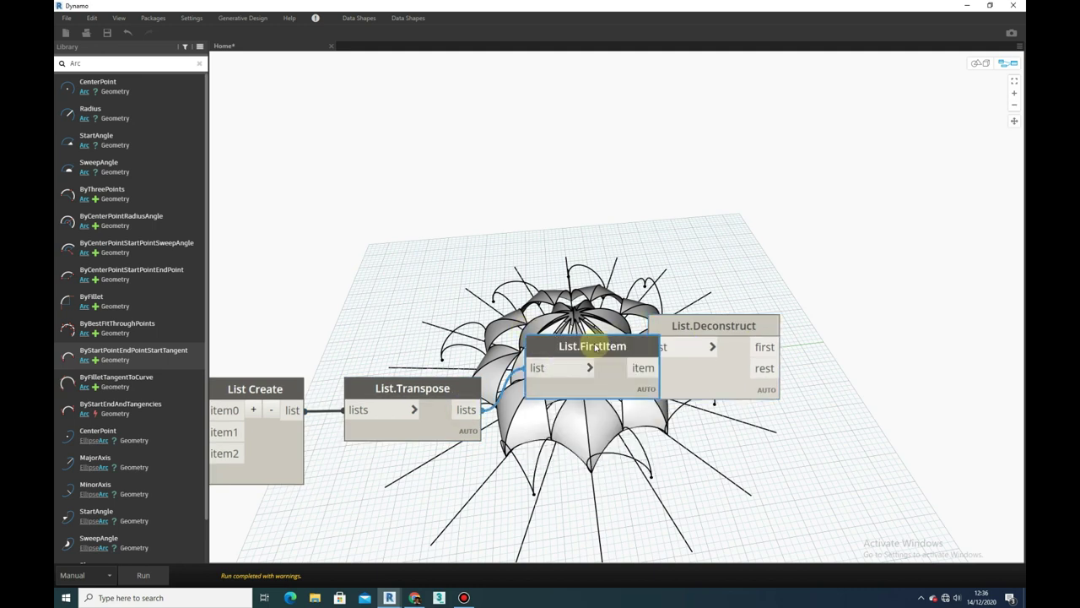
drag(596, 346, 582, 397)
middle_drag(582, 397, 472, 319)
- Run the graph and connect List.FirstItem into List.Deconstruct
drag(562, 239, 629, 297)
middle_drag(600, 302, 545, 270)
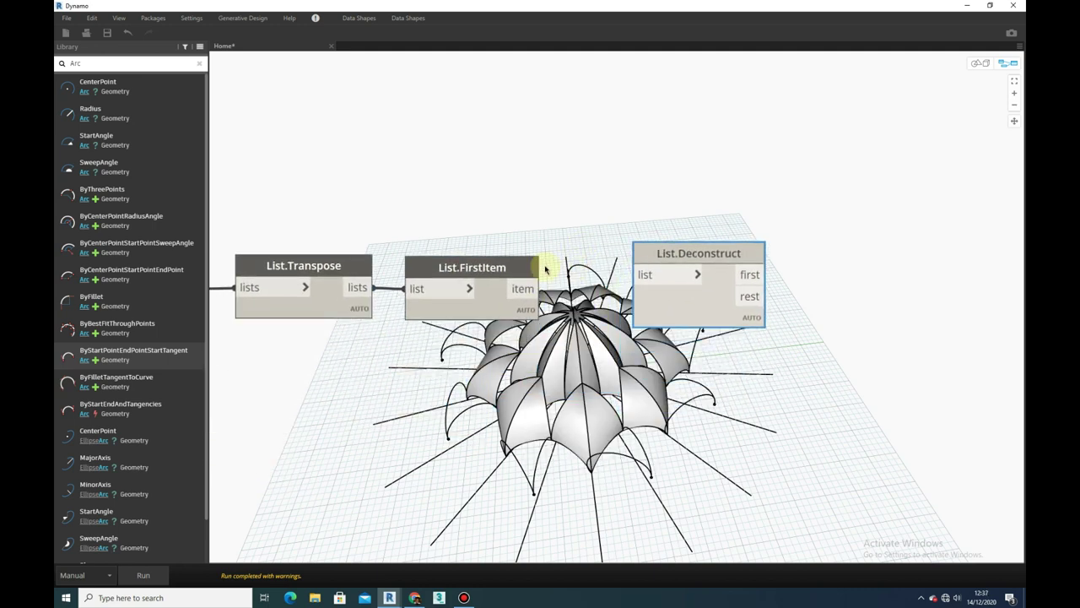
click(147, 575)
middle_drag(517, 229, 505, 205)
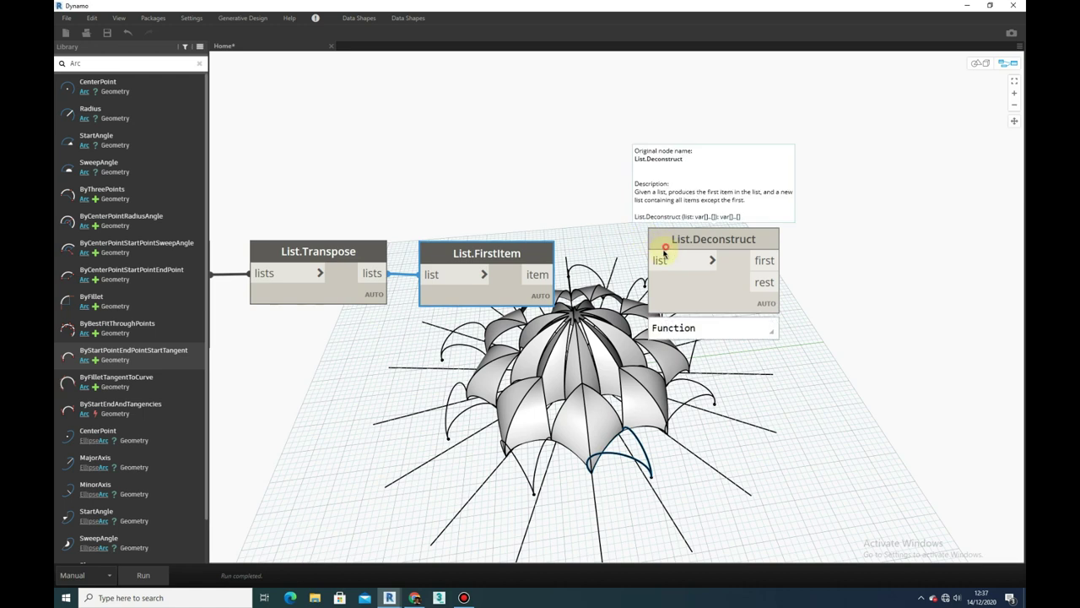
middle_drag(642, 275, 576, 222)
scroll(579, 222, up, 2)
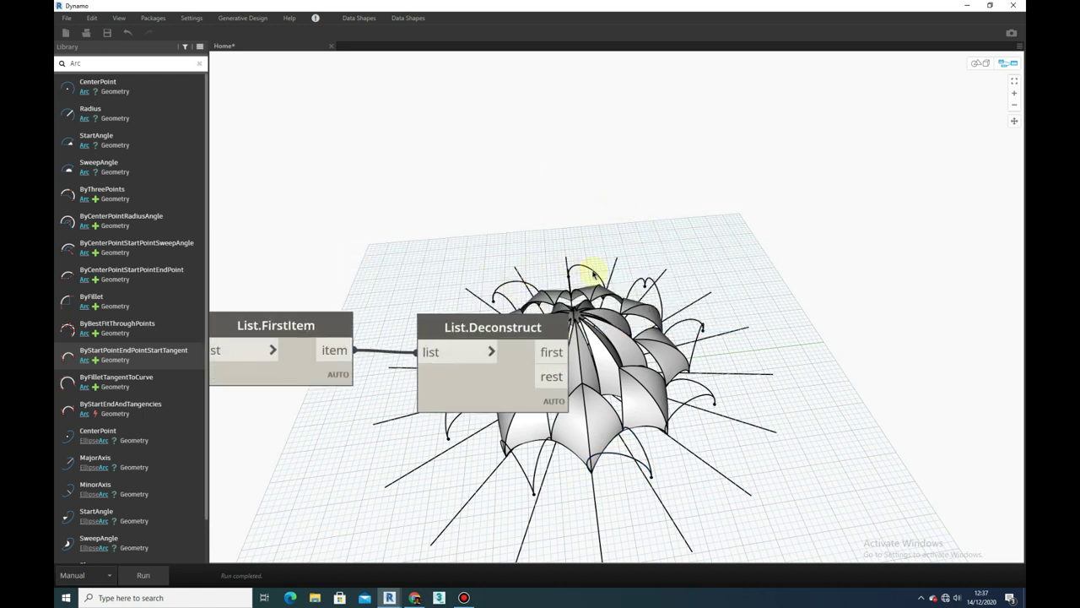
- Add trial Curve.Join and Surface.ByPatch nodes, then delete both again
right_click(608, 313)
text(cjoin)
key(Return)
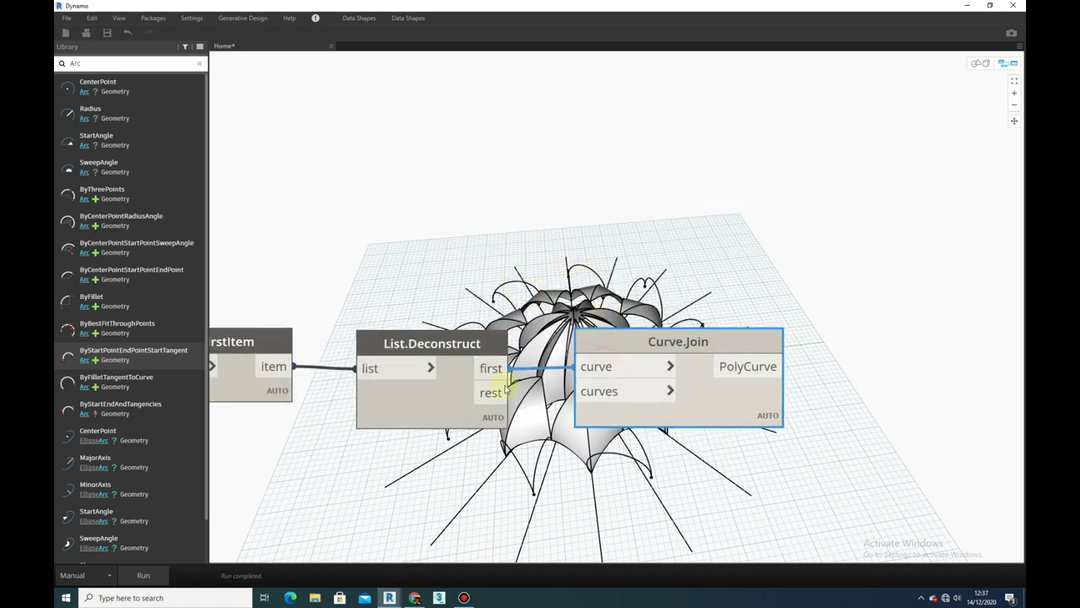
middle_drag(501, 458, 458, 302)
right_click(615, 357)
text(patch)
key(Return)
click(144, 575)
drag(724, 355, 714, 287)
key(Delete)
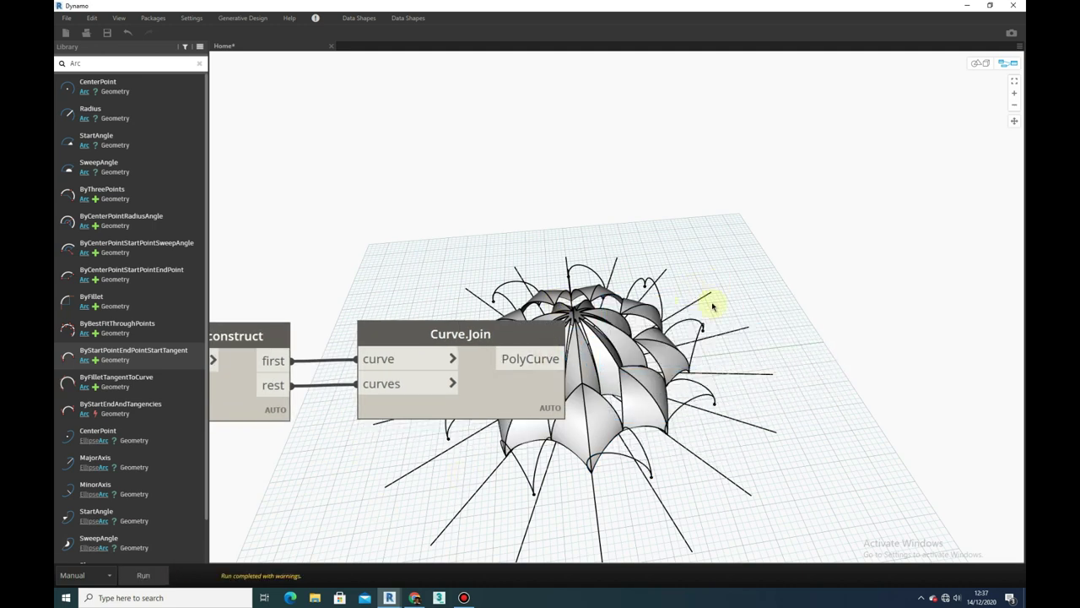
click(581, 316)
key(Delete)
middle_drag(379, 478, 591, 456)
click(601, 300)
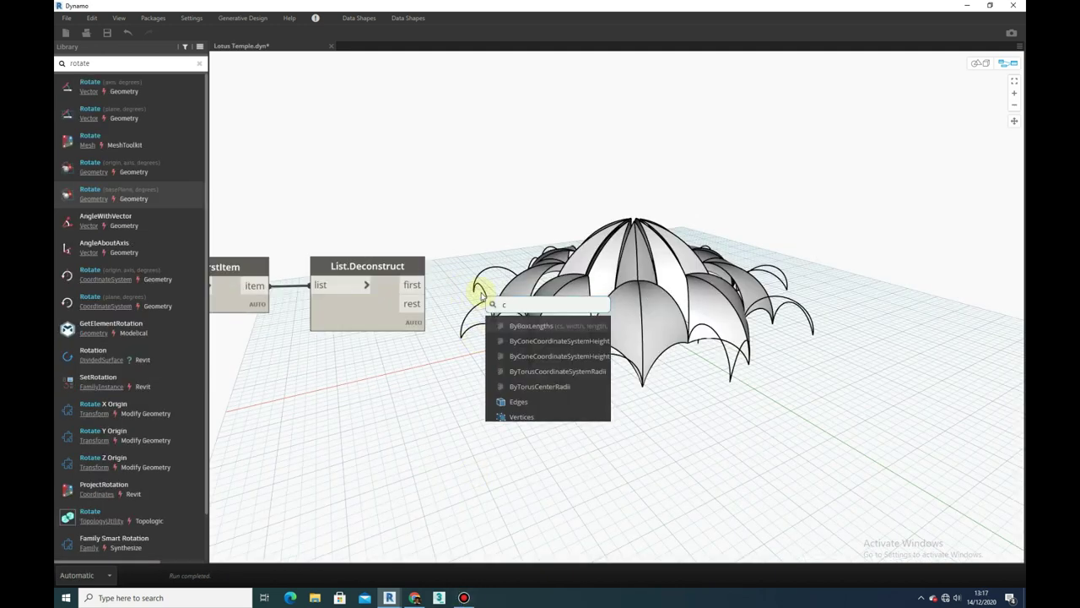
- Join the first and rest arcs with Curve.Join beside List.Deconstruct
drag(480, 338, 470, 302)
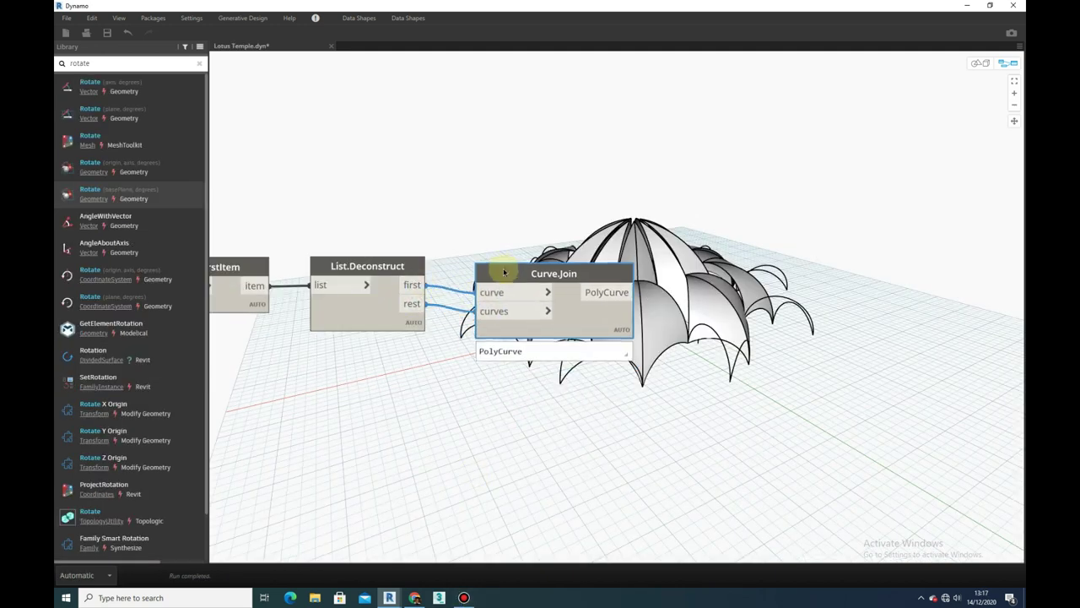
middle_drag(500, 222, 422, 222)
scroll(518, 291, up, 2)
right_click(518, 291)
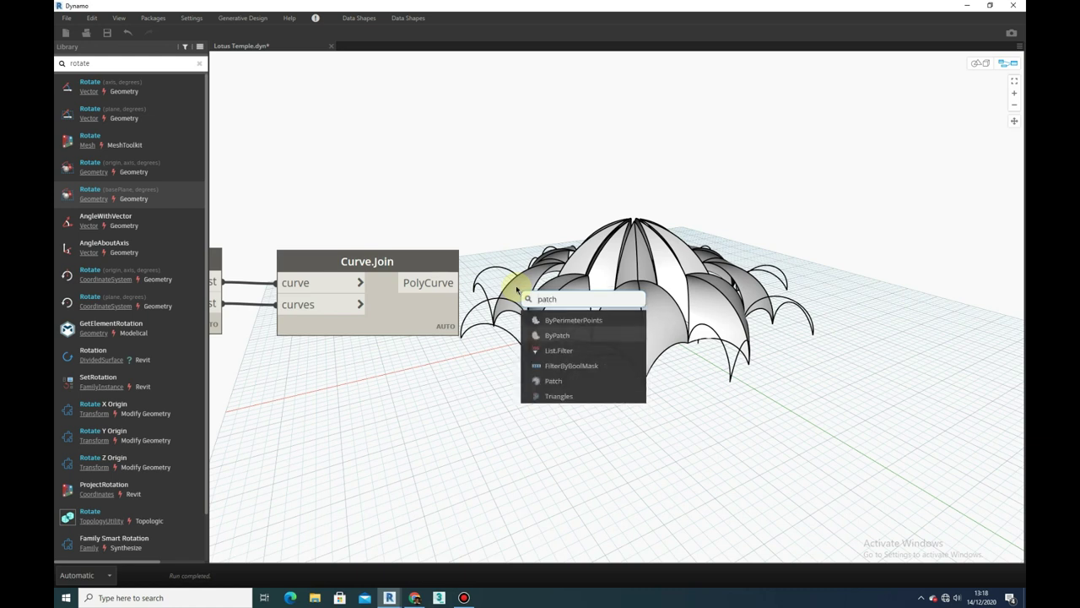
middle_drag(533, 290, 286, 332)
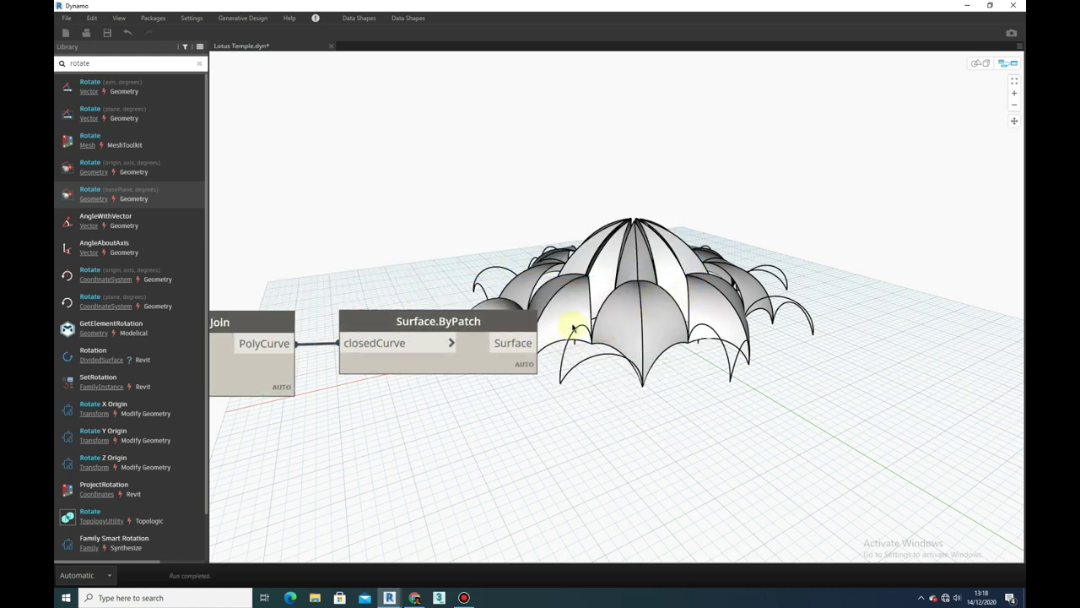
- Place a Geometry.Rotate node on the canvas using the 'rot' search
right_click(554, 342)
text(rot)
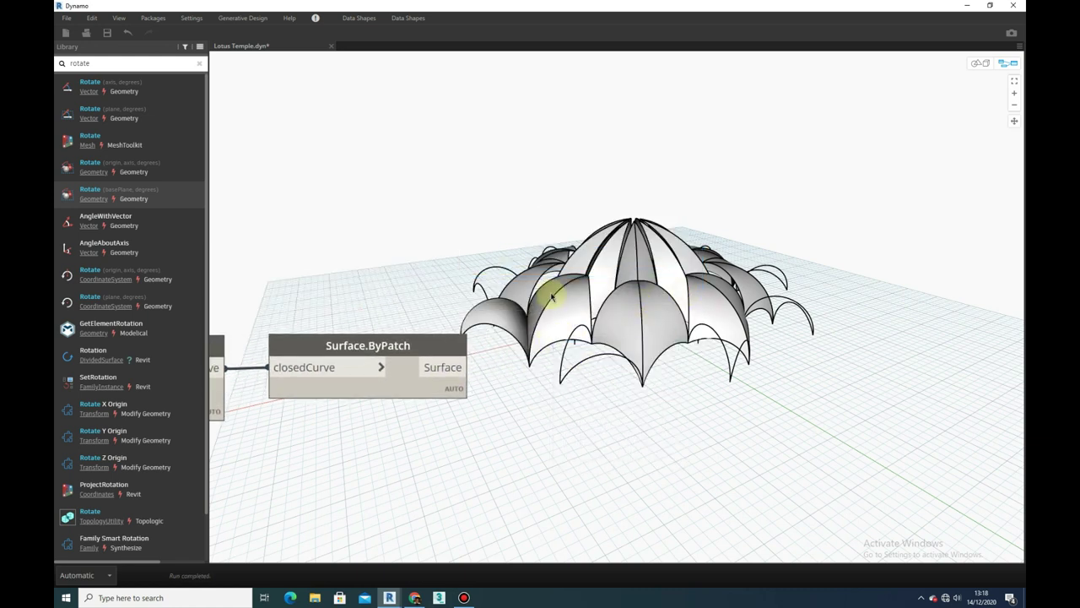
drag(552, 296, 577, 336)
scroll(714, 347, down, 2)
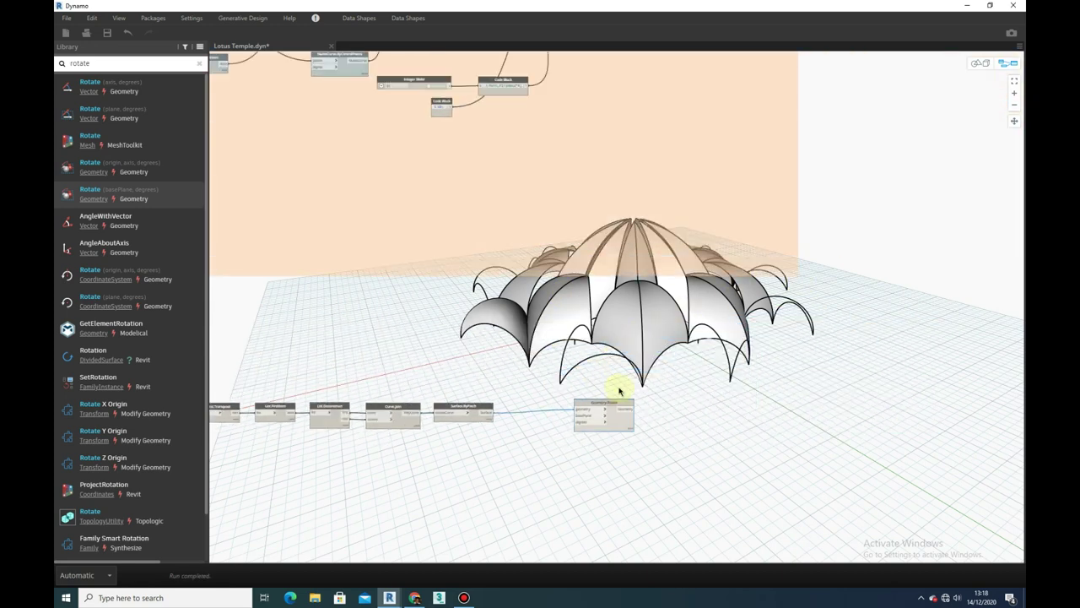
- Wire Range's seq output and the patched surface into Geometry.Rotate
scroll(625, 422, down, 3)
middle_drag(785, 132, 724, 166)
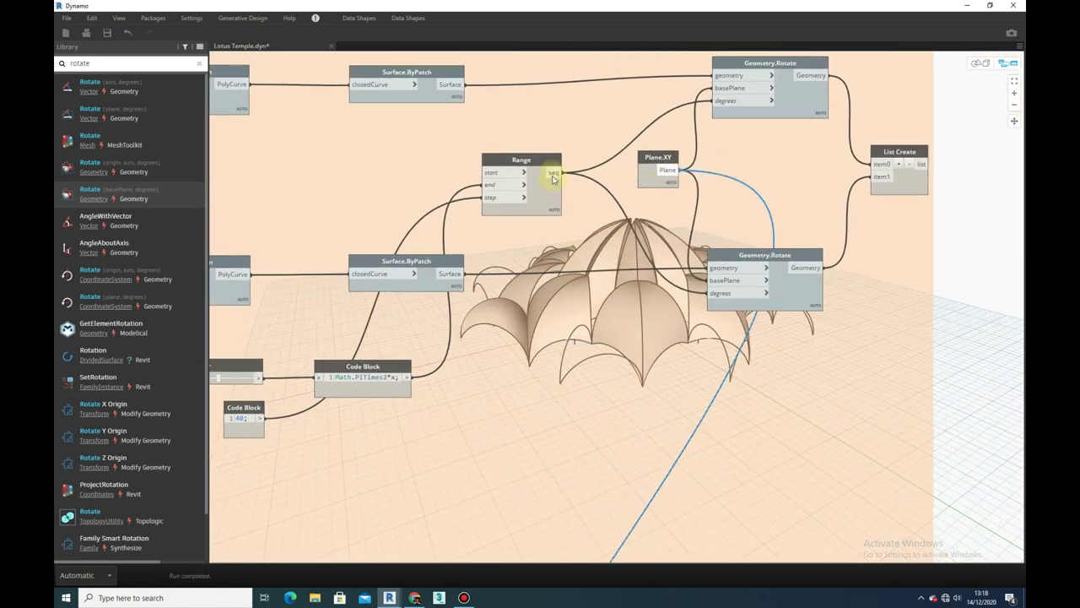
click(553, 175)
scroll(574, 271, down, 3)
scroll(553, 474, up, 4)
drag(588, 433, 709, 441)
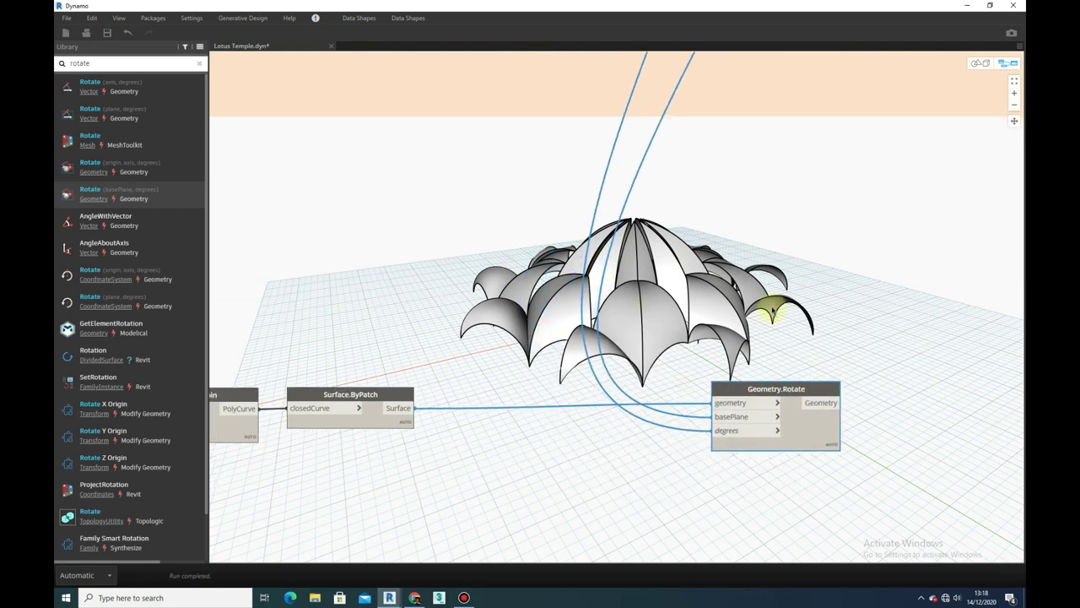
middle_drag(449, 503, 544, 417)
- Add a Geometry.Mirror fed by the patched surface, plus a Plane.XZ node
double_click(544, 417)
text(m)
key(Return)
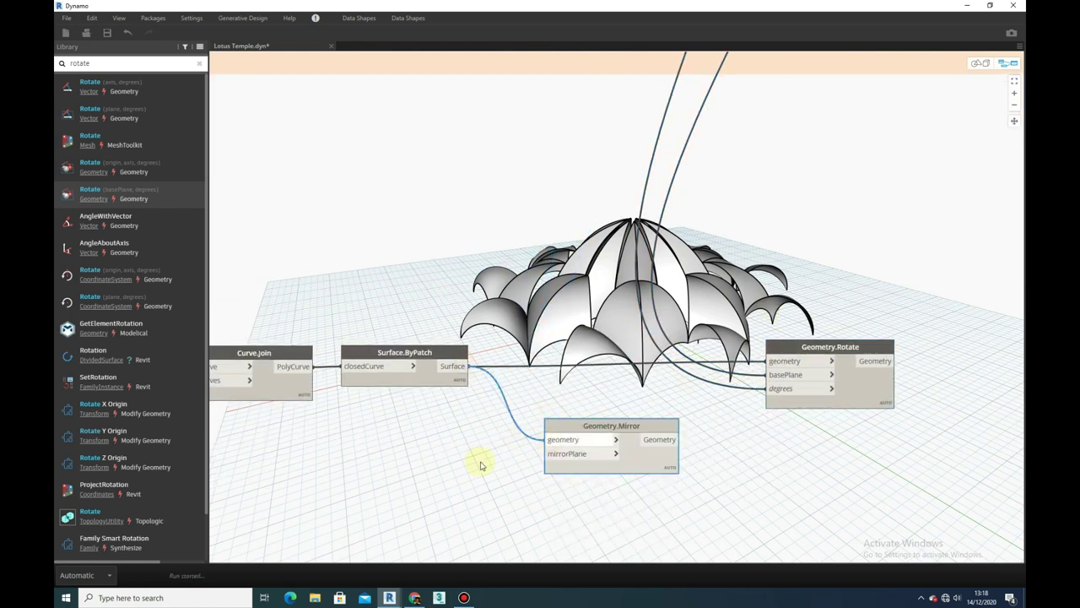
drag(608, 426, 649, 460)
middle_drag(659, 439, 624, 335)
double_click(451, 387)
text(xz)
key(Return)
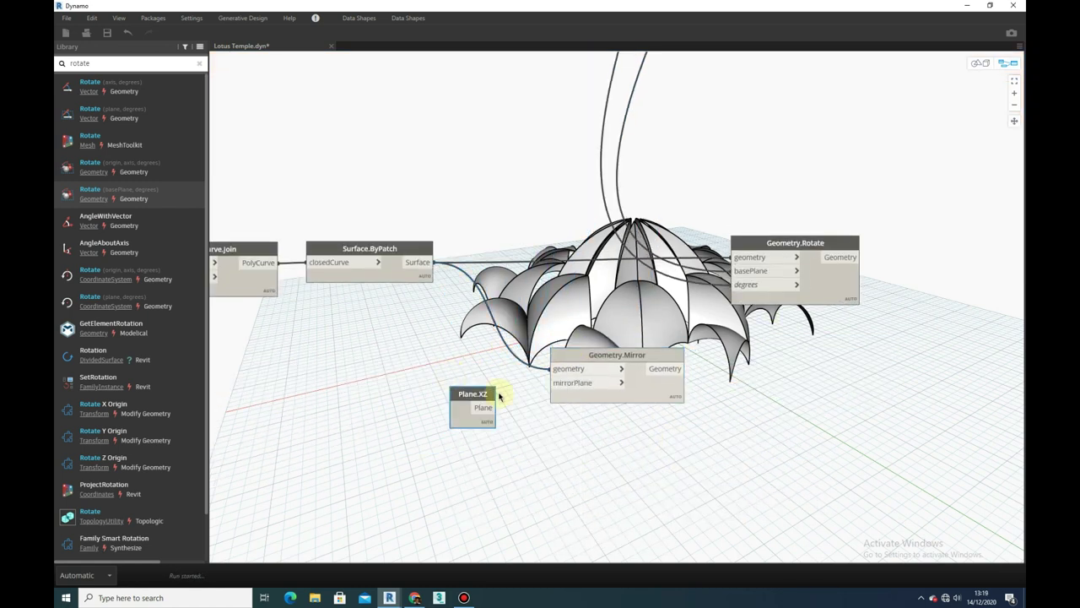
- Use Plane.XZ as the mirror plane and add a copied Geometry.Rotate beside Geometry.Mirror
key(ctrl+b)
drag(971, 81, 945, 229)
key(ctrl+b)
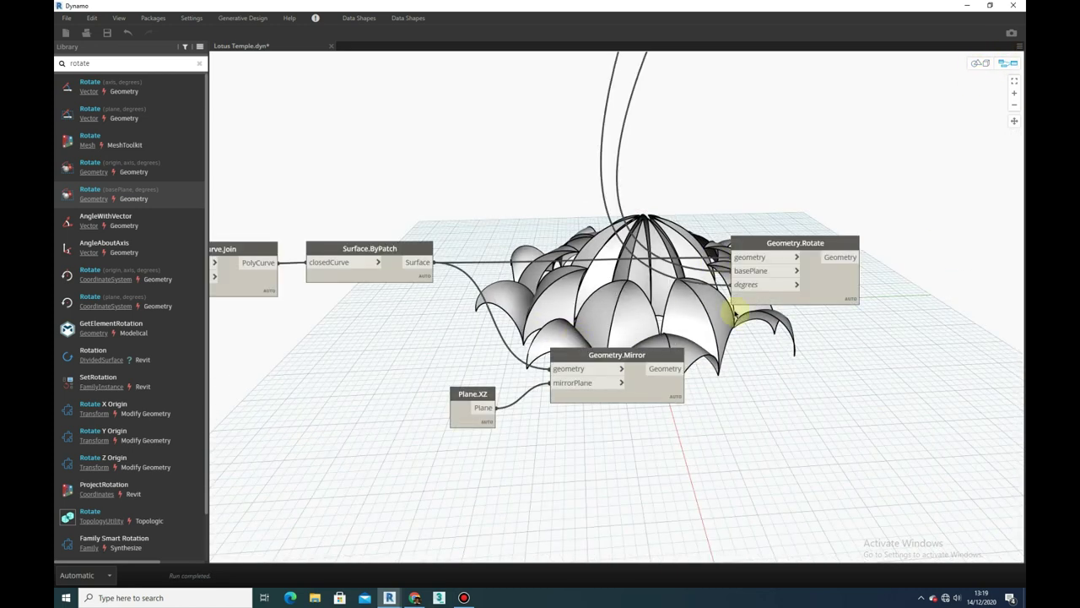
middle_drag(802, 244, 656, 209)
click(656, 208)
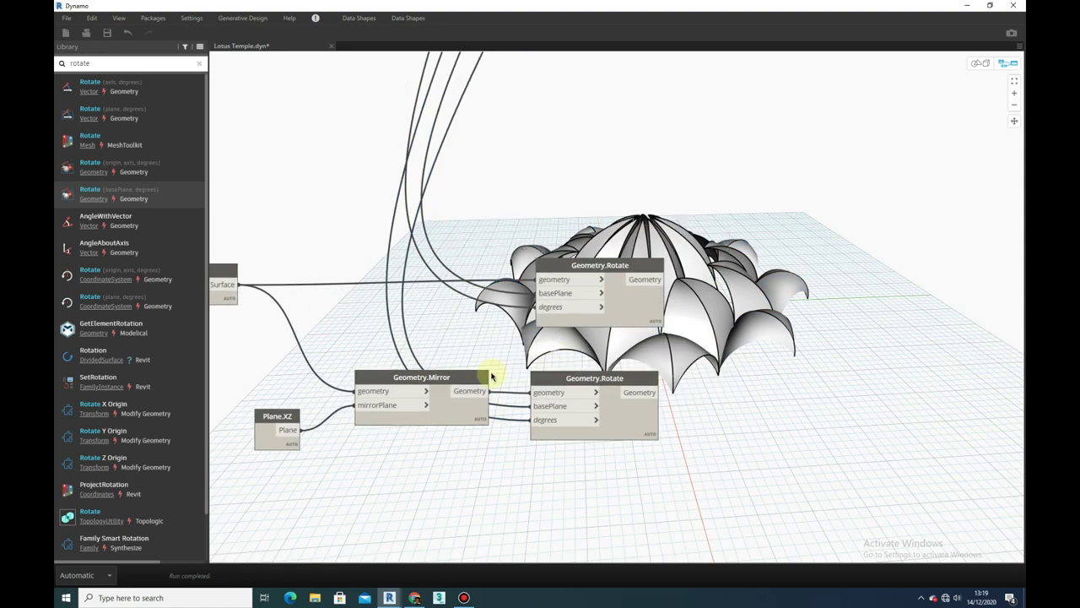
middle_drag(614, 381, 450, 429)
- Orbit and spin the 3D preview to view the completed two-layer lotus dome
click(980, 64)
drag(543, 326, 699, 326)
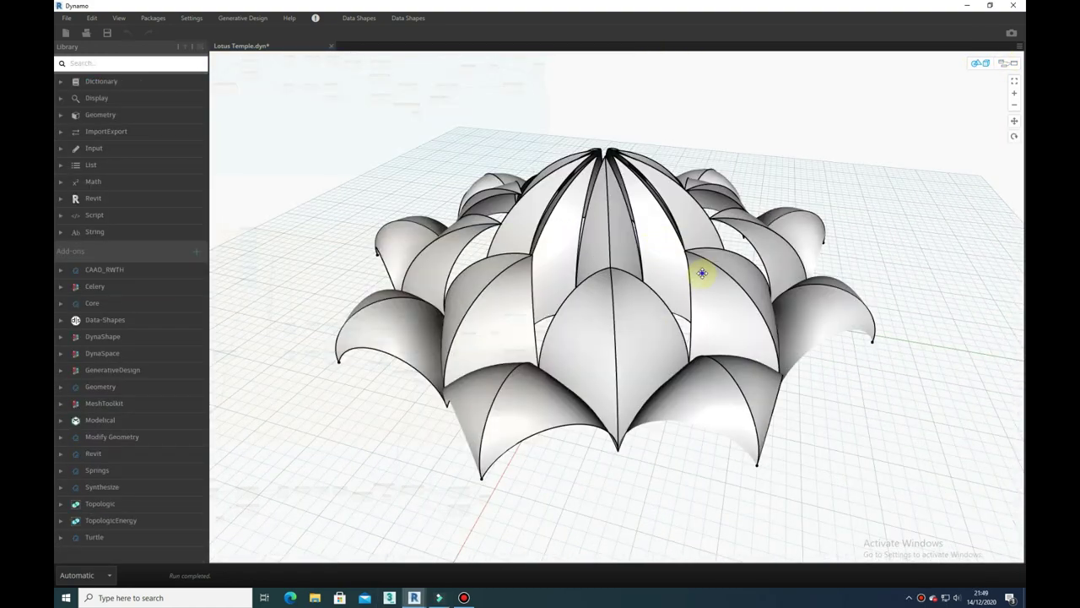
mouse_move(702, 273)
mouse_down()
mouse_move(617, 285)
mouse_move(694, 282)
mouse_move(704, 313)
mouse_move(706, 294)
mouse_move(695, 302)
mouse_move(657, 251)
mouse_up()
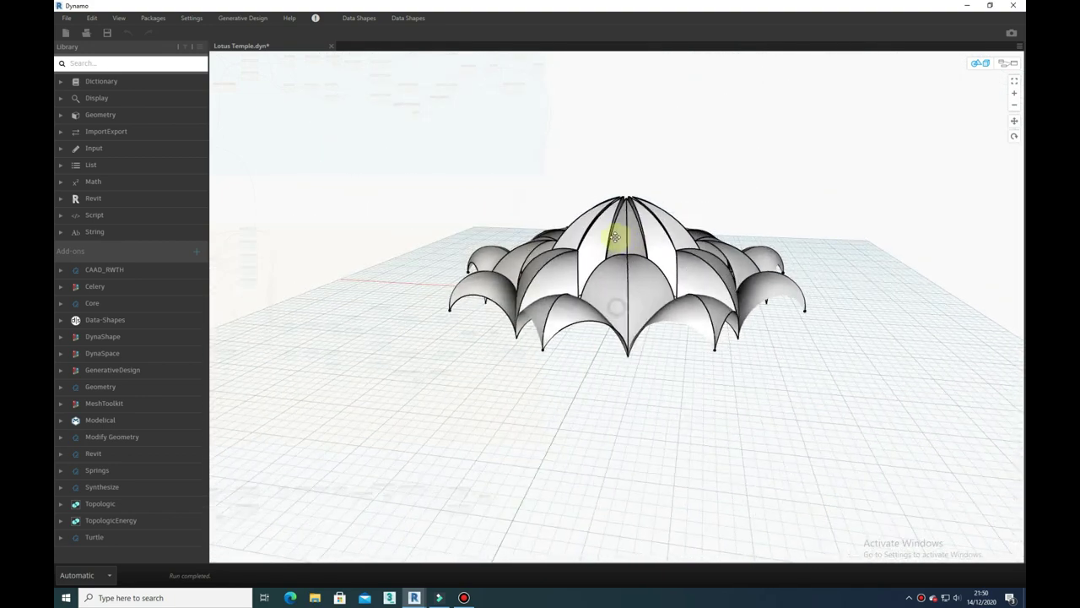